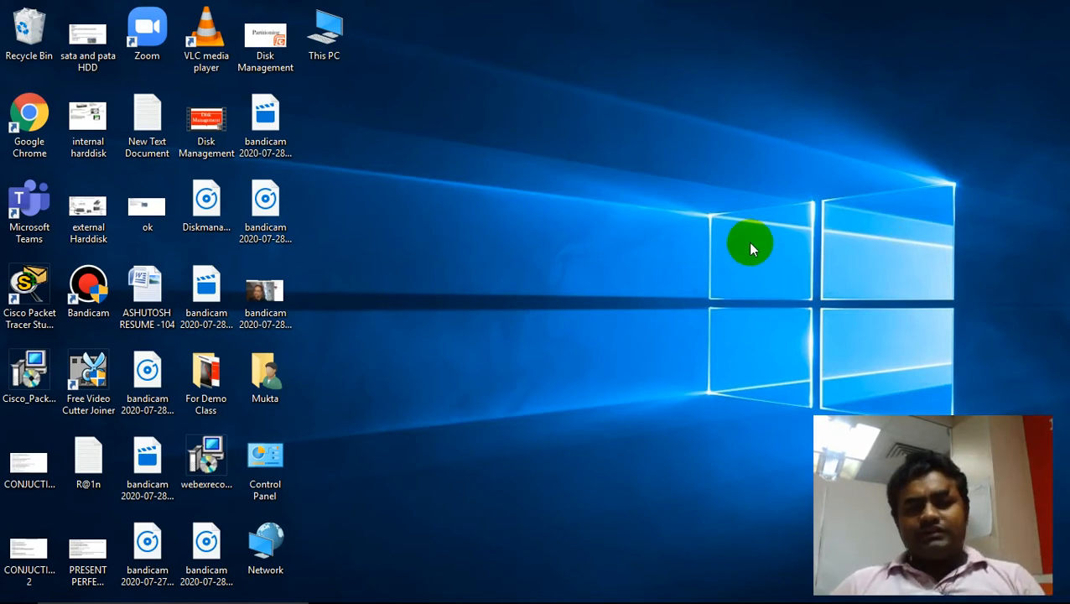
- Open the Control Panel by running the command control
click(282, 471)
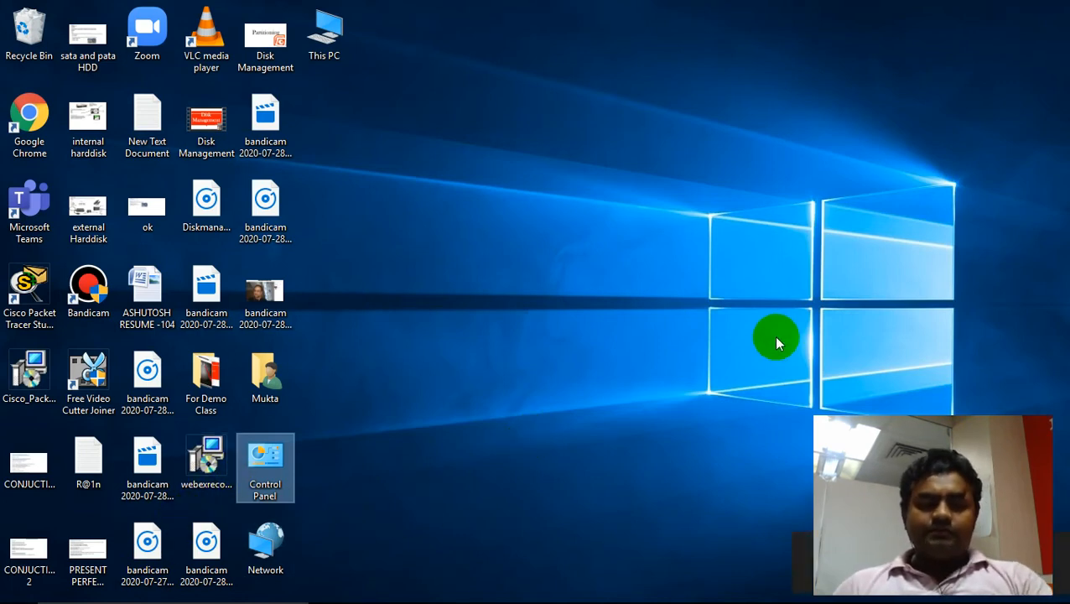
key(super+r)
text(control)
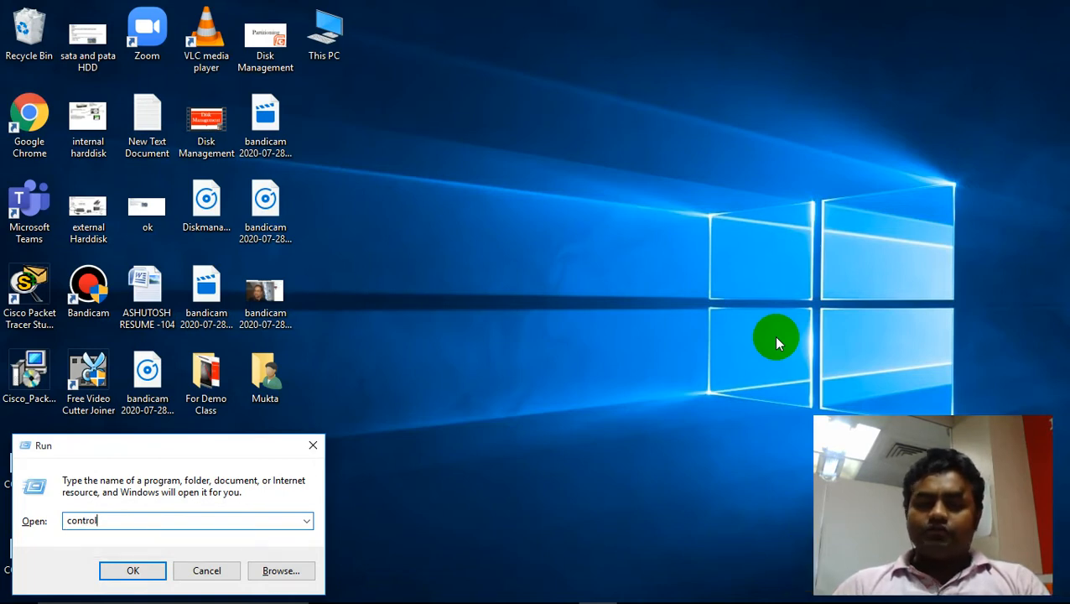
key(Return)
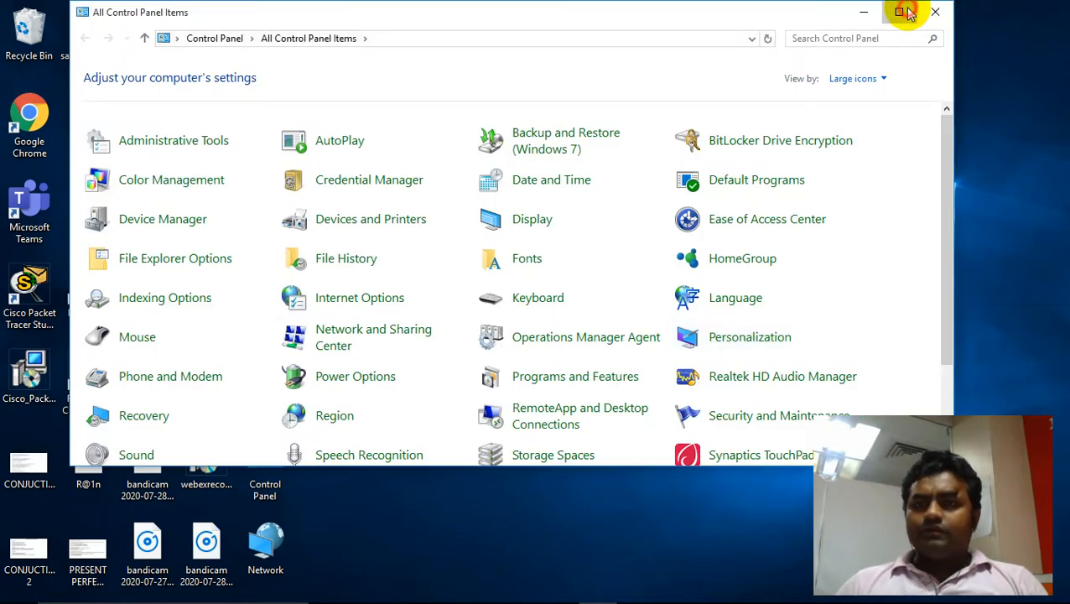
- Maximize the Control Panel window and set its view to Large icons
click(901, 12)
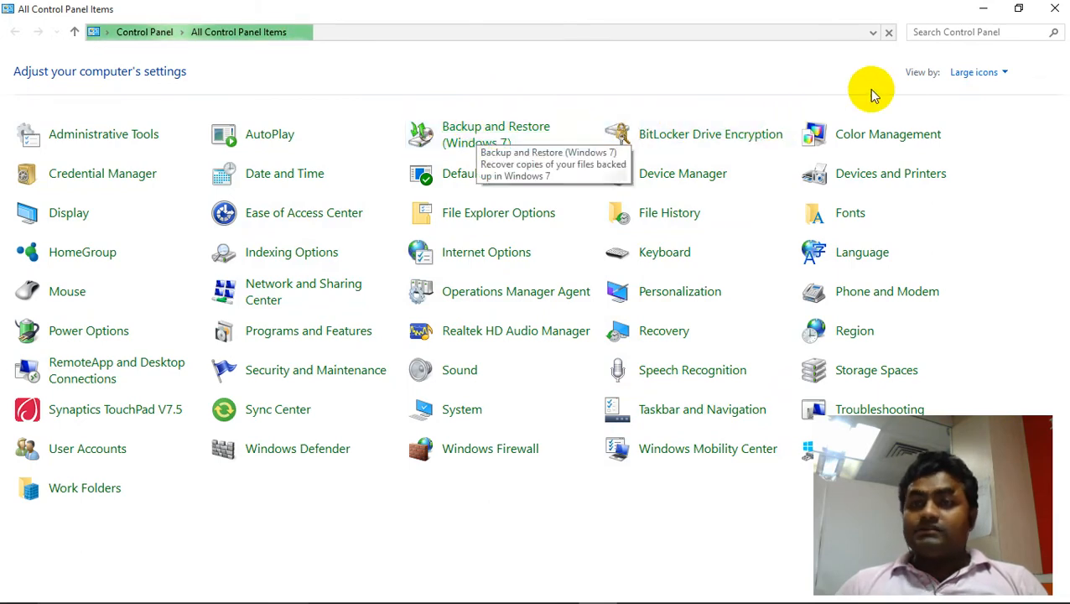
click(989, 74)
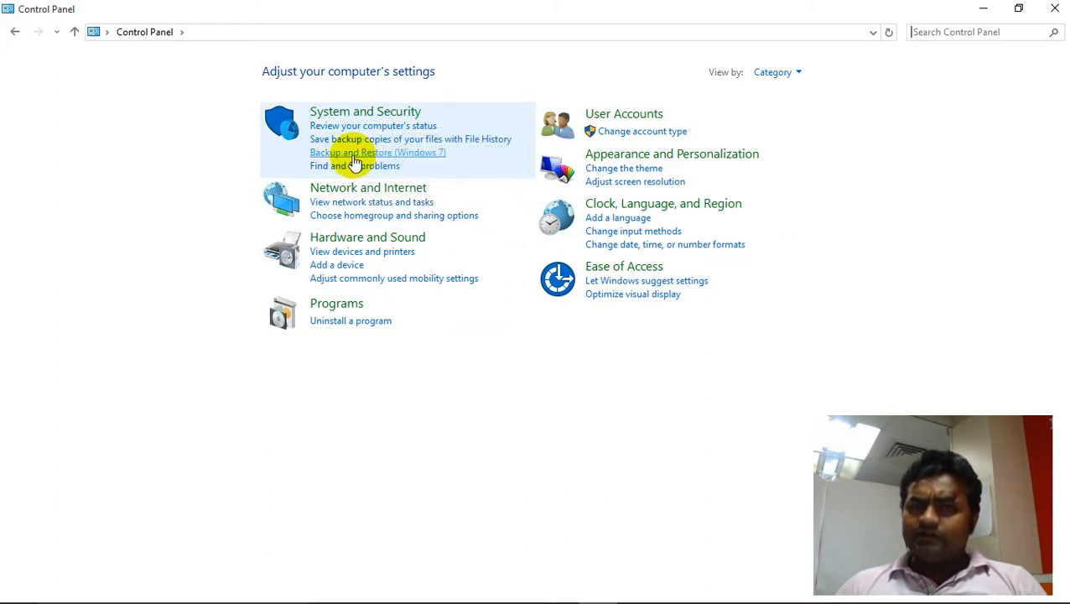
click(796, 74)
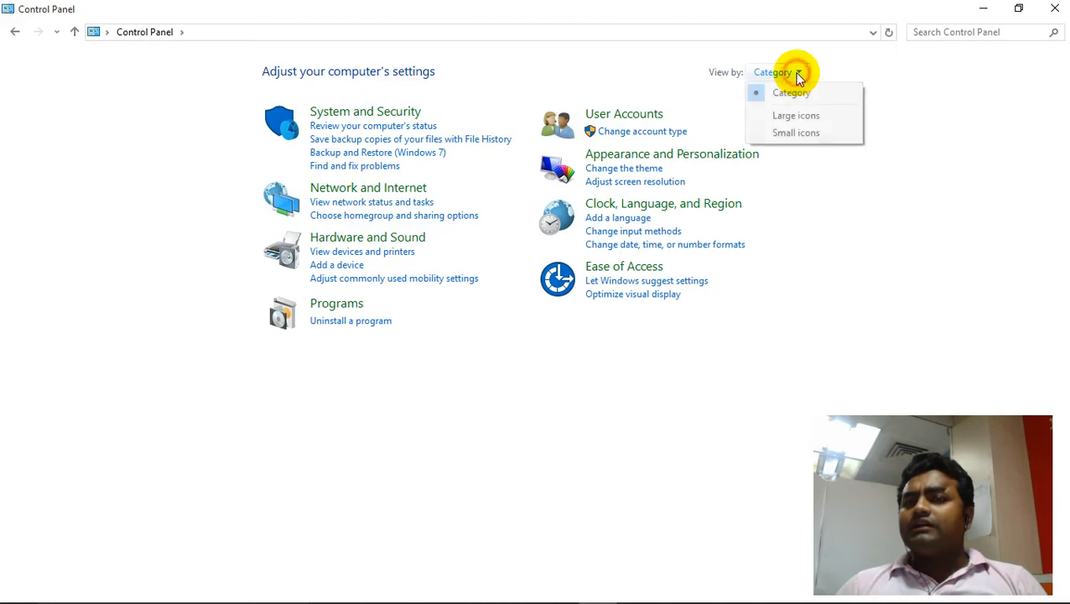
click(795, 116)
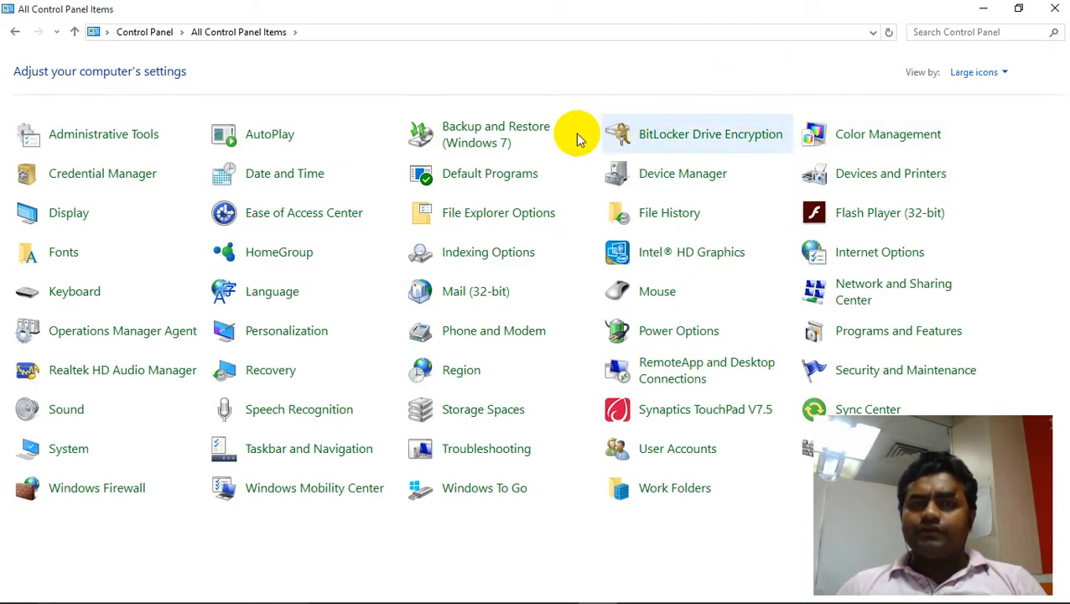
- Open Backup and Restore (Windows 7) and start setting up a backup
click(488, 137)
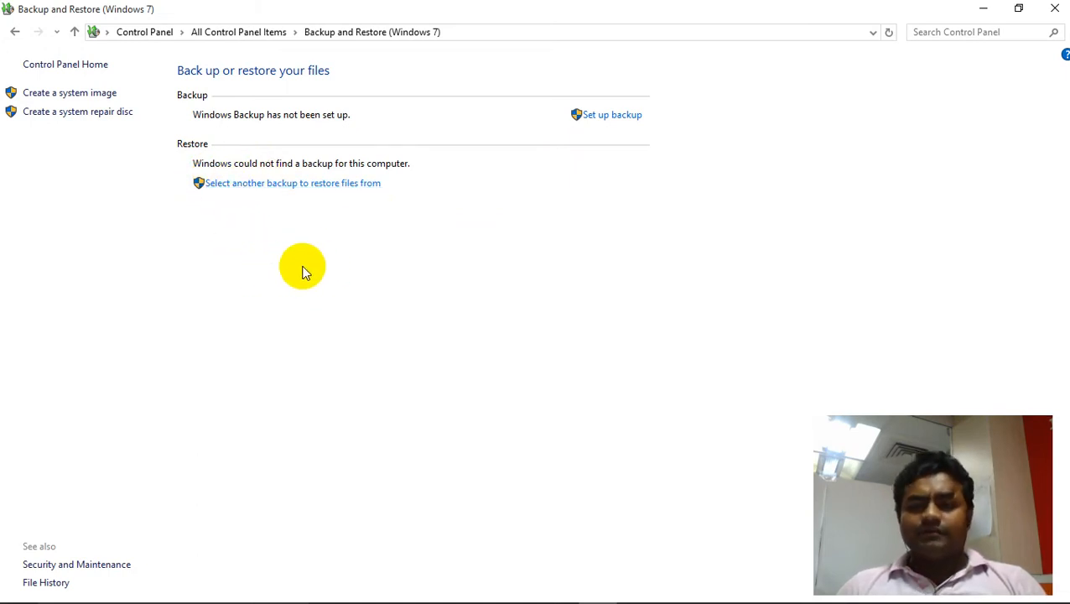
click(612, 115)
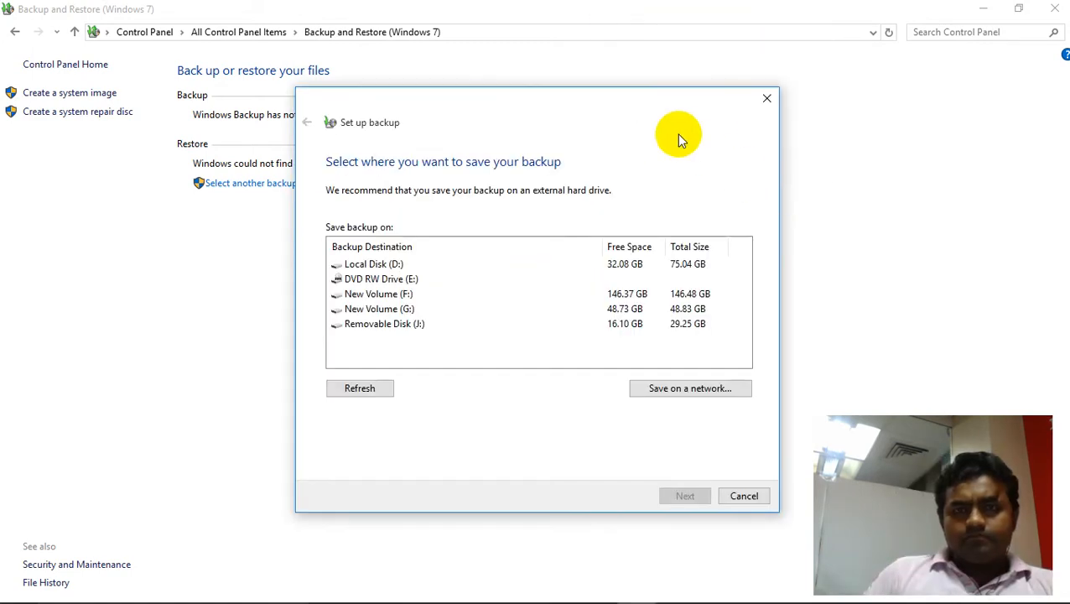
- Move the Set up backup dialog and select each listed backup destination in turn to check its suitability
mouse_move(564, 7)
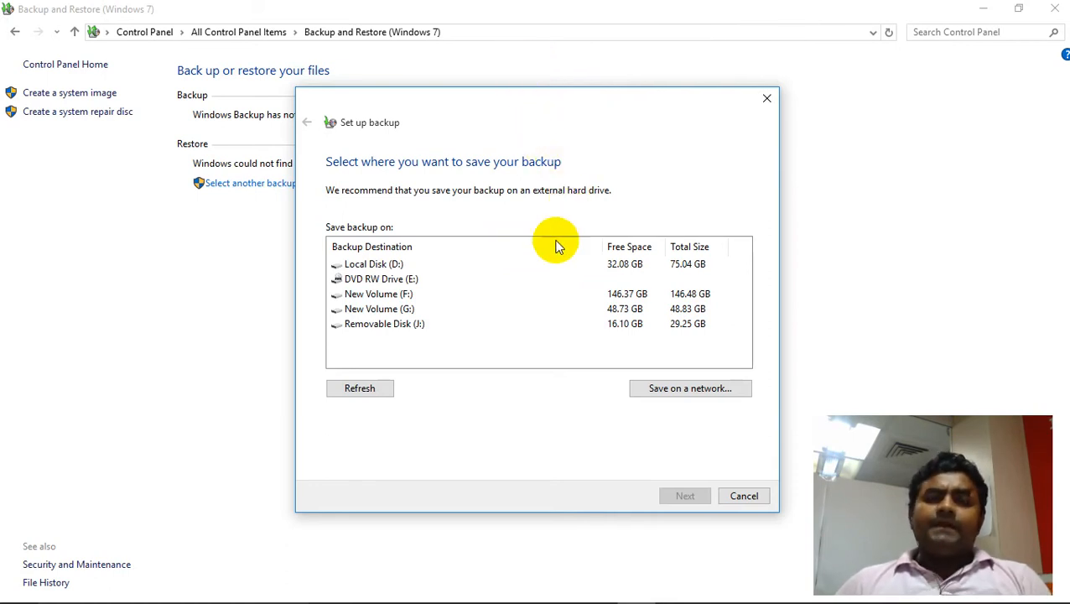
drag(504, 99, 453, 99)
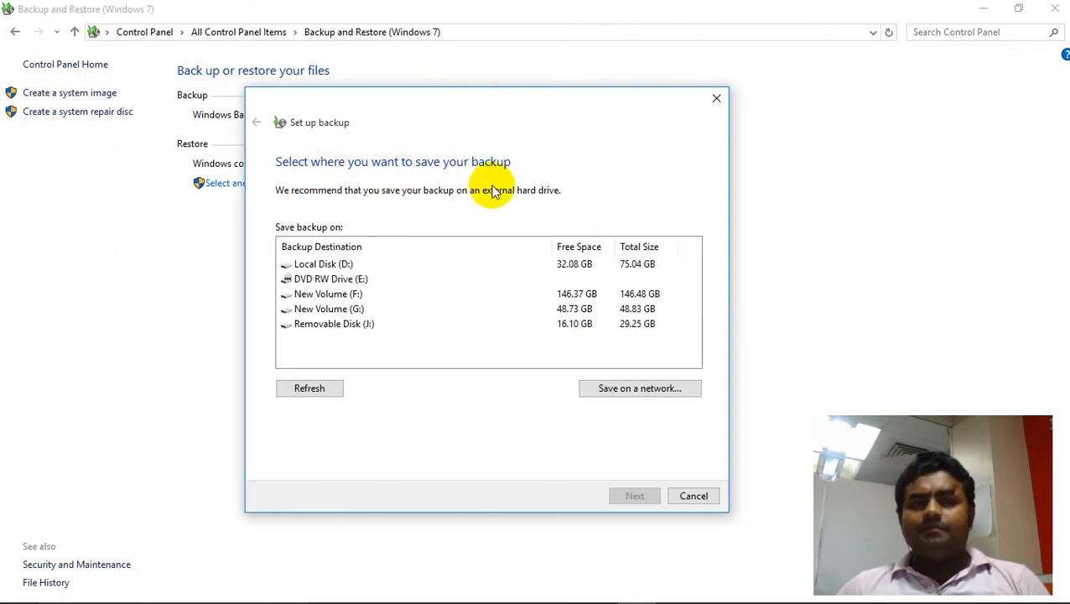
click(325, 265)
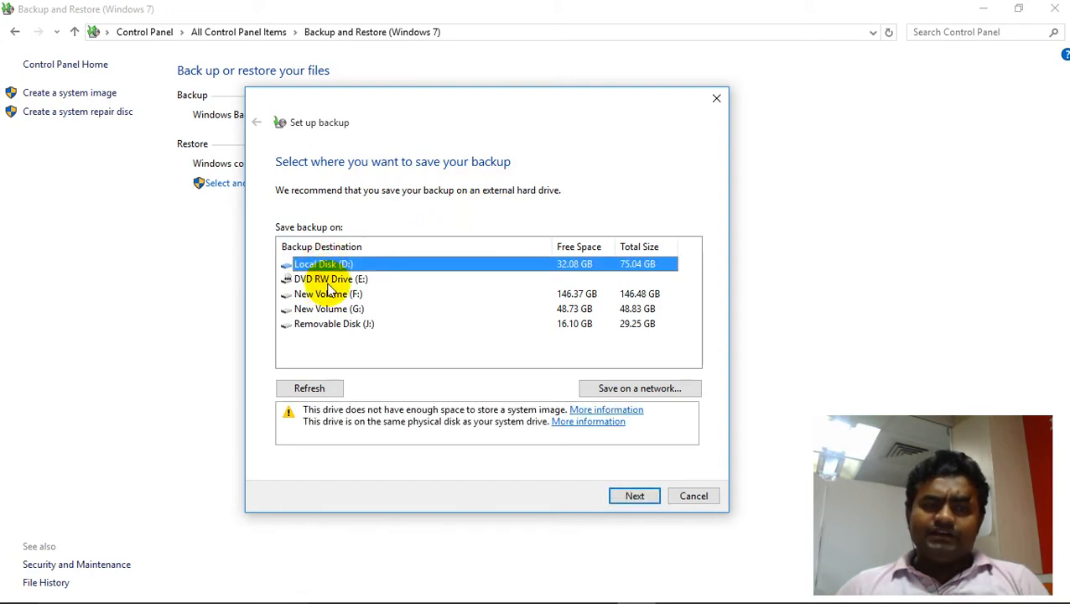
click(332, 295)
click(332, 308)
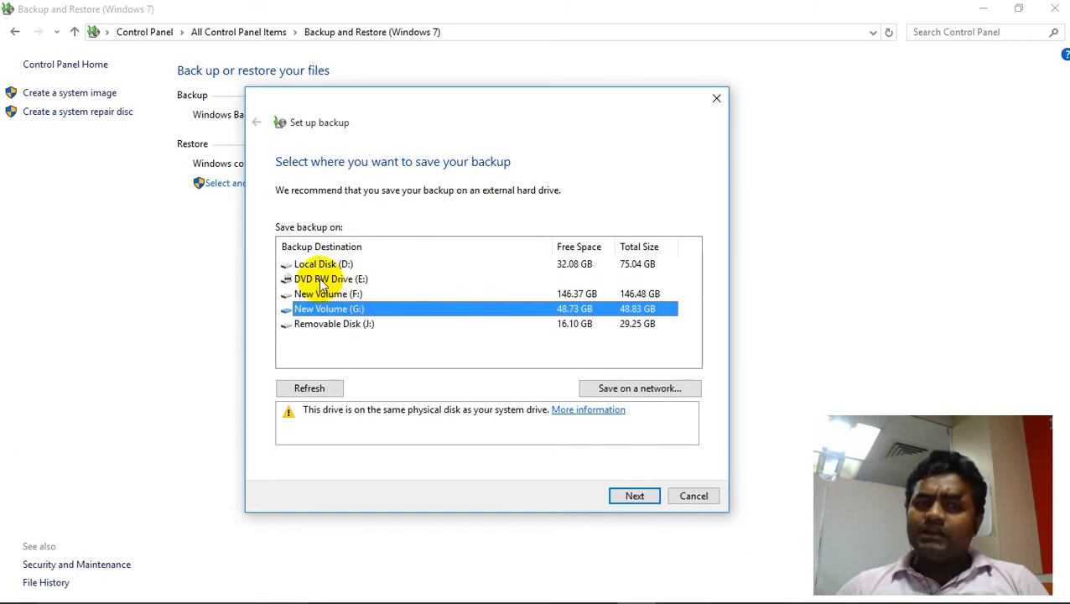
click(333, 325)
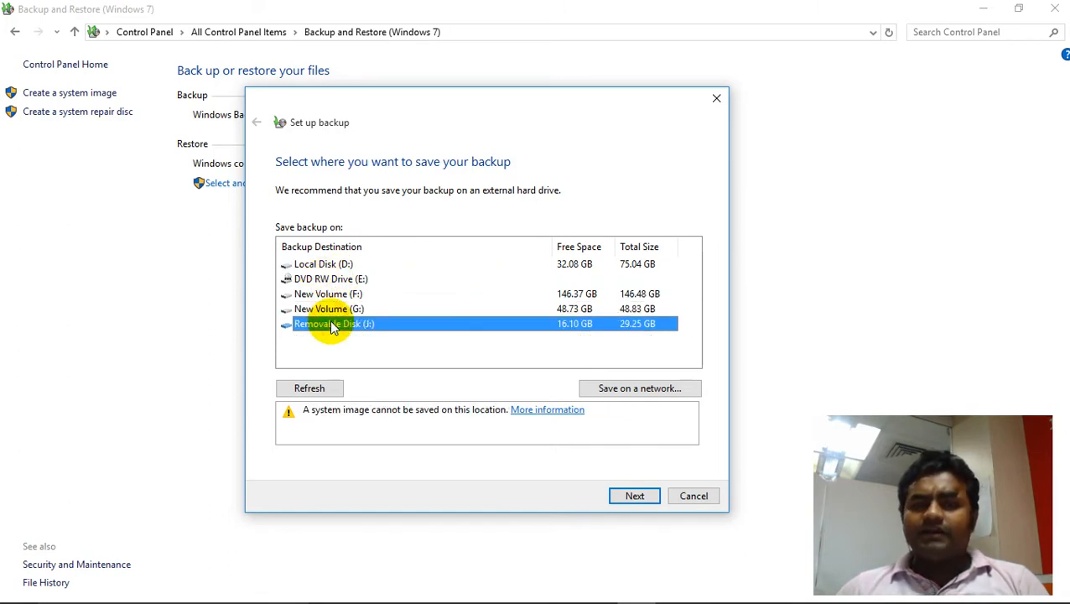
click(660, 390)
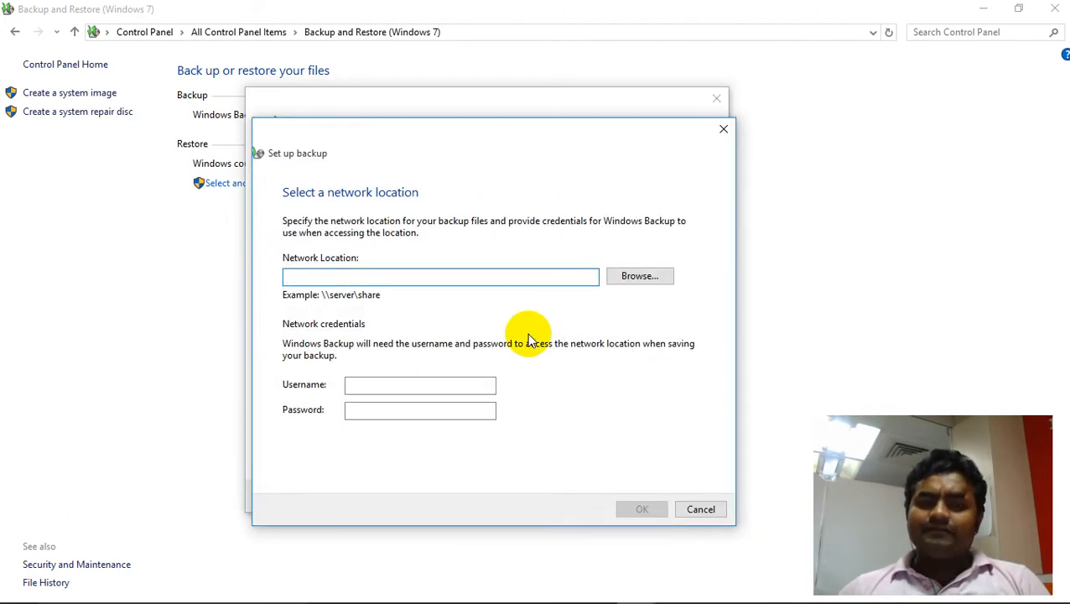
text(\)
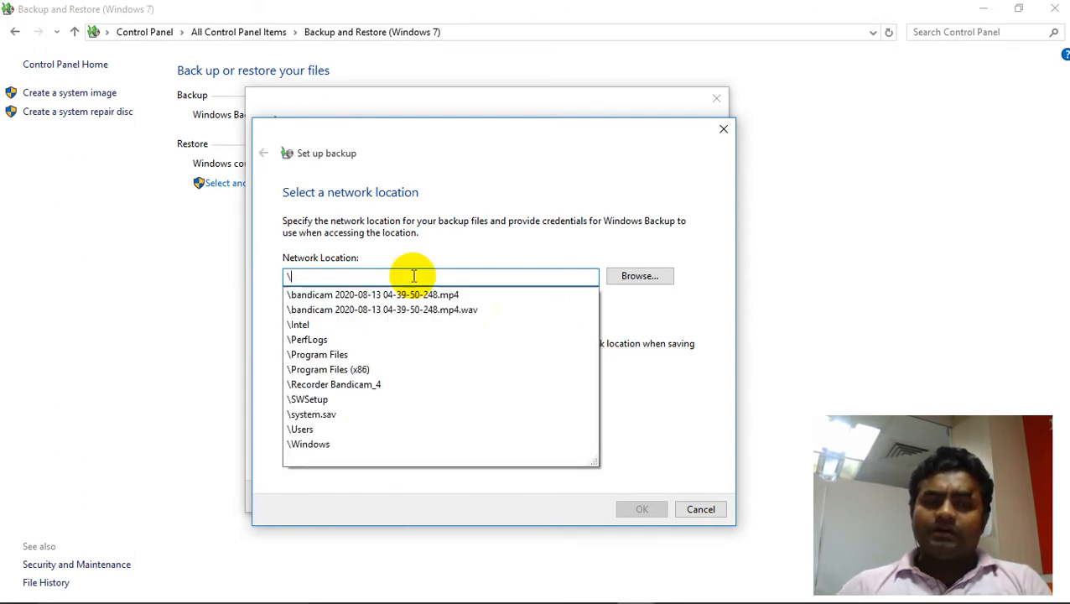
text(\192.168.1.5\yash)
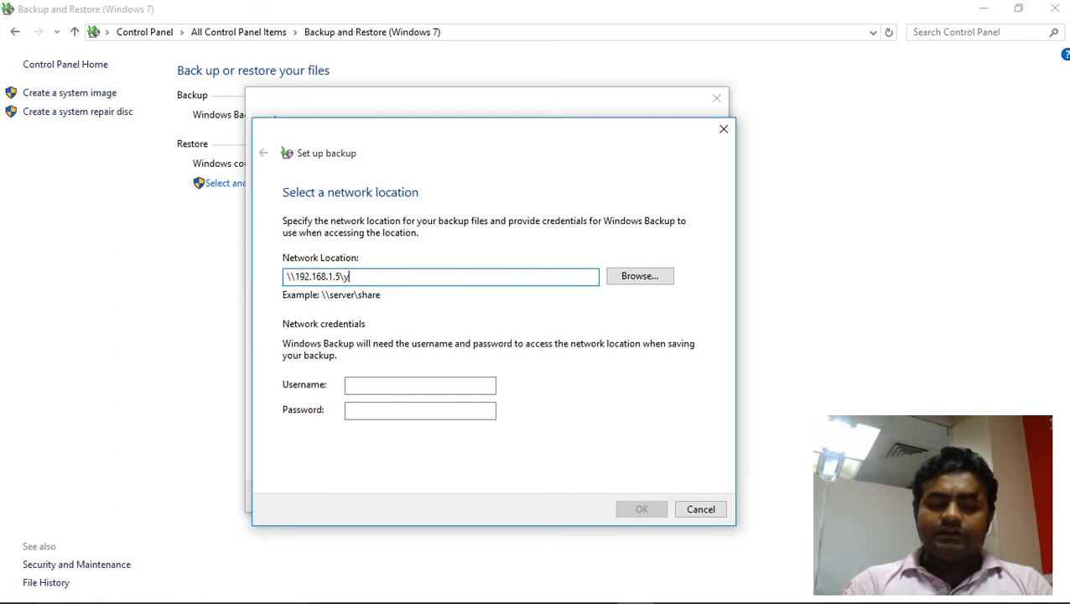
click(396, 379)
click(384, 418)
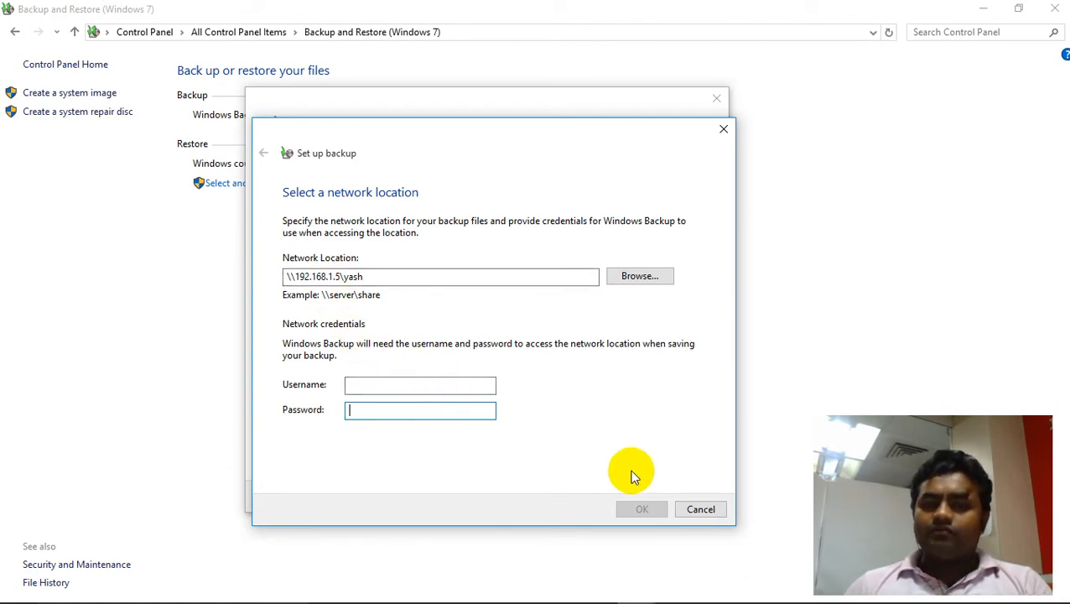
click(699, 507)
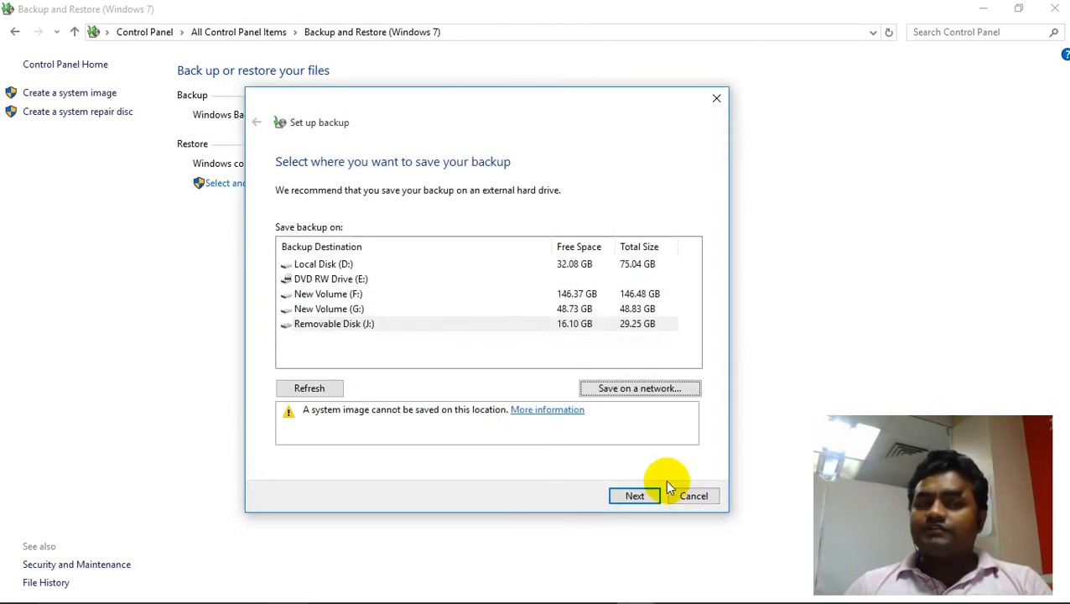
- Choose Removable Disk (J:) as the backup destination and opt to pick the backup items yourself
click(367, 329)
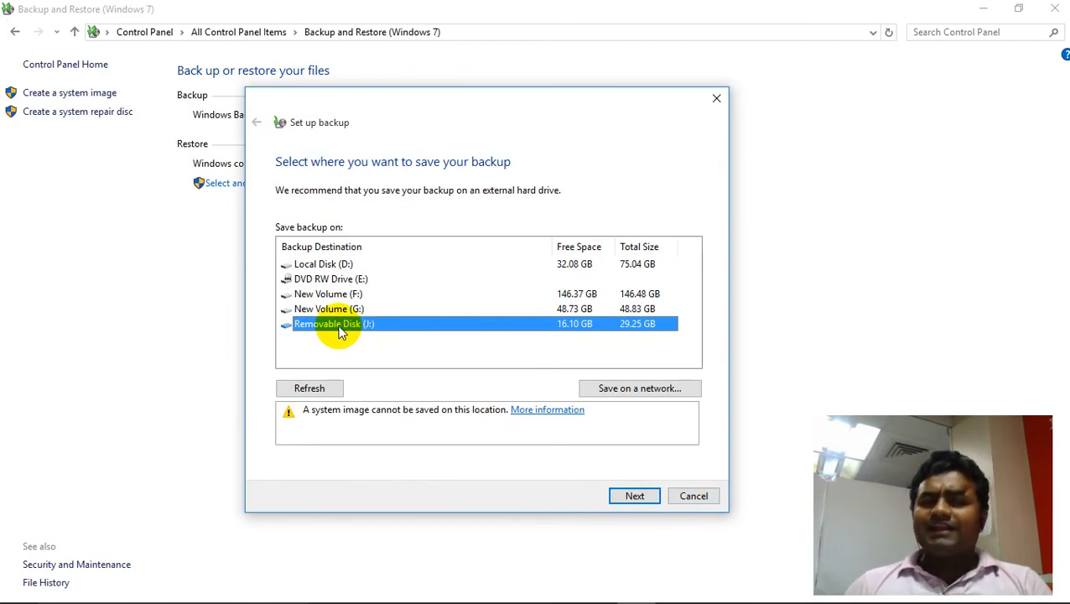
click(629, 497)
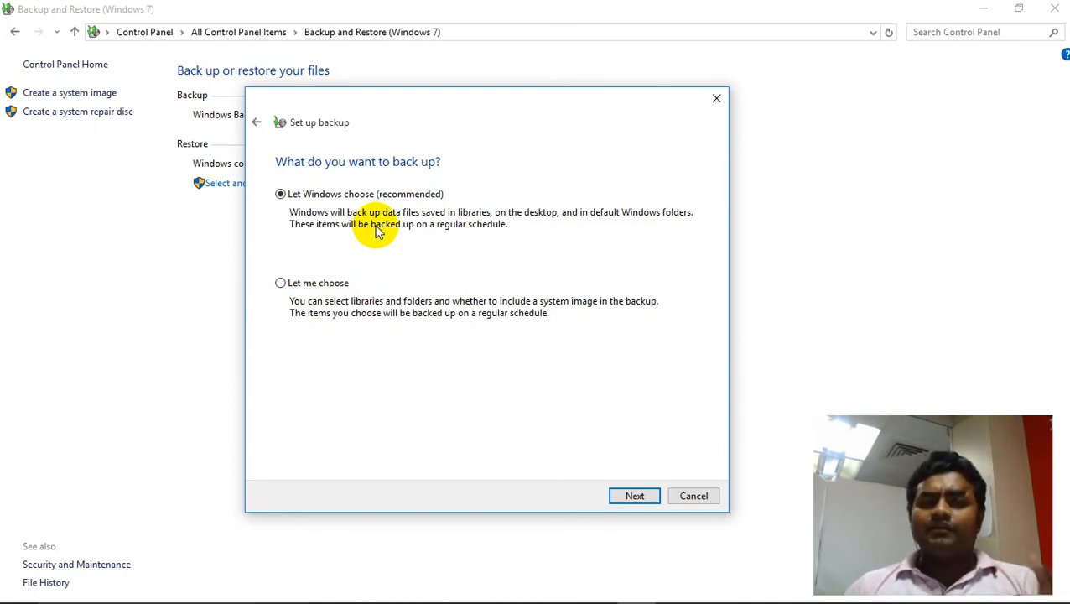
click(319, 285)
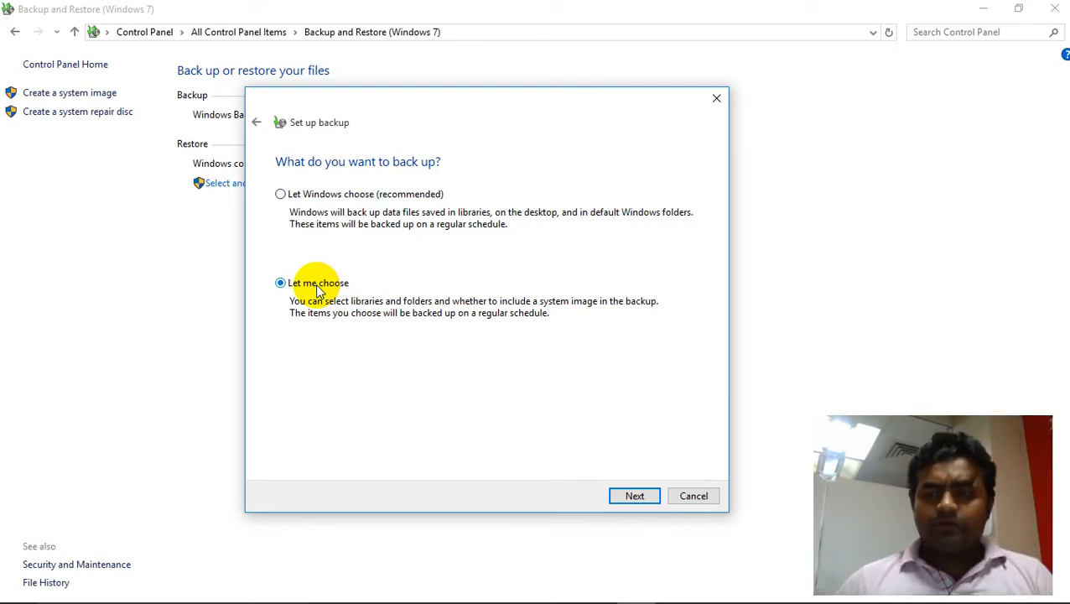
click(629, 496)
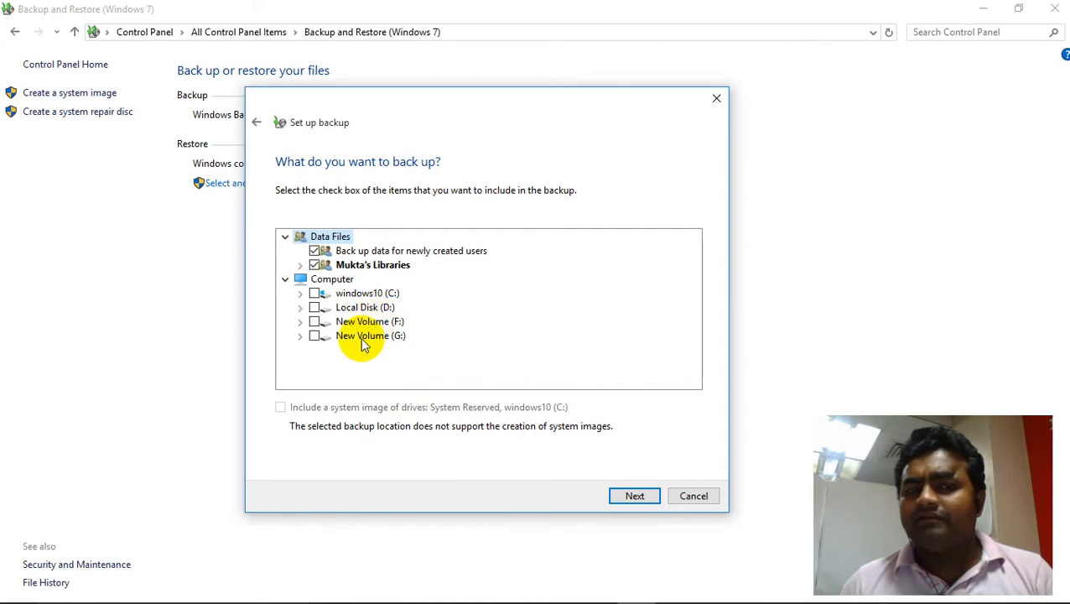
click(316, 293)
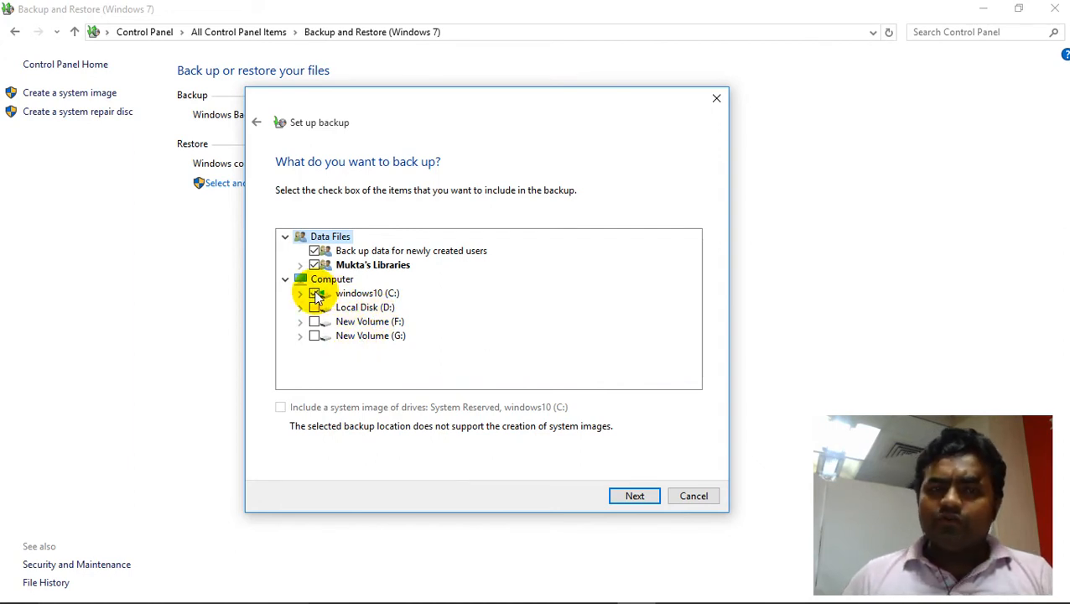
click(314, 307)
click(315, 321)
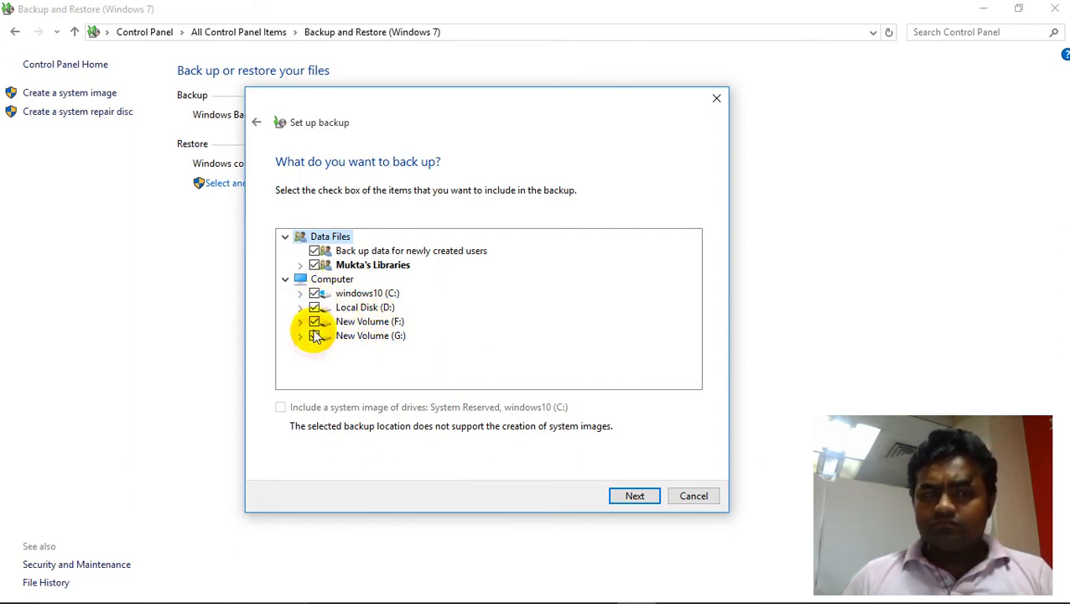
click(314, 322)
click(314, 307)
click(315, 293)
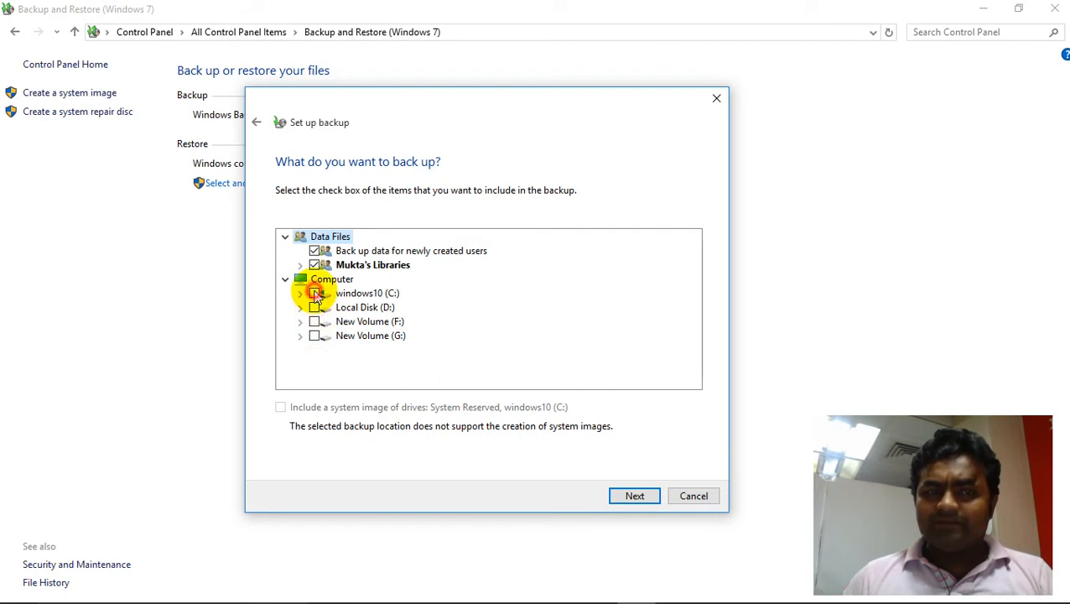
- Expand windows10 (C:) to browse its folders, then collapse it again
click(299, 294)
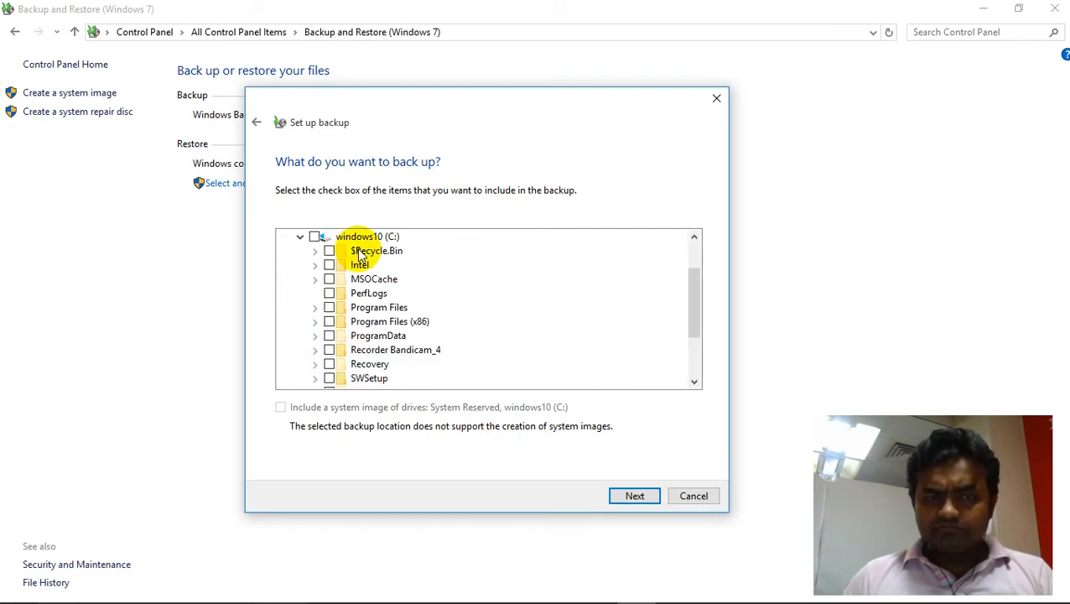
scroll(400, 336, down, 2)
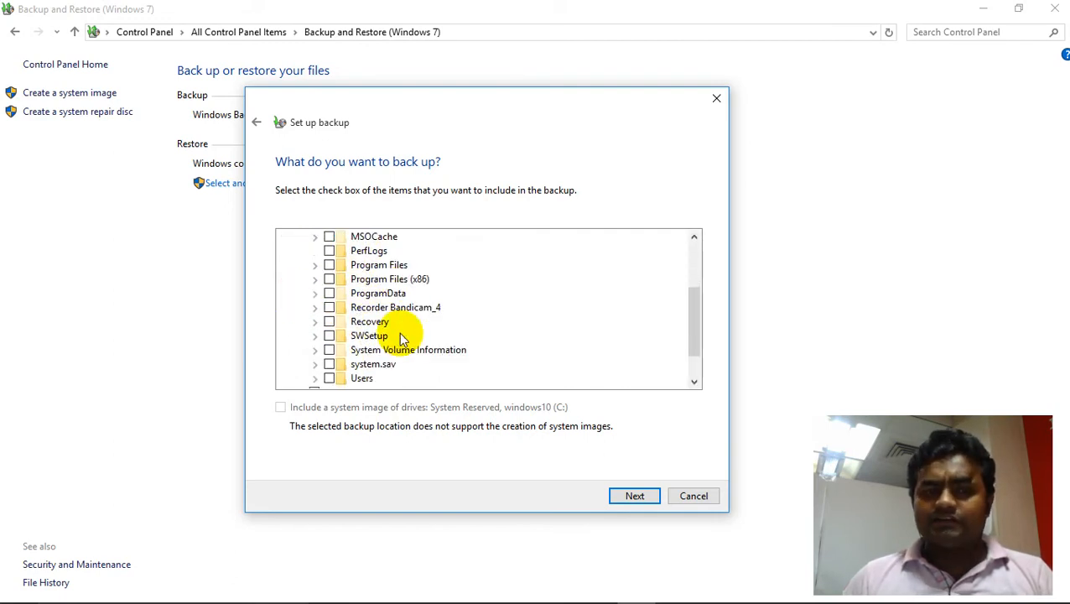
scroll(399, 336, up, 2)
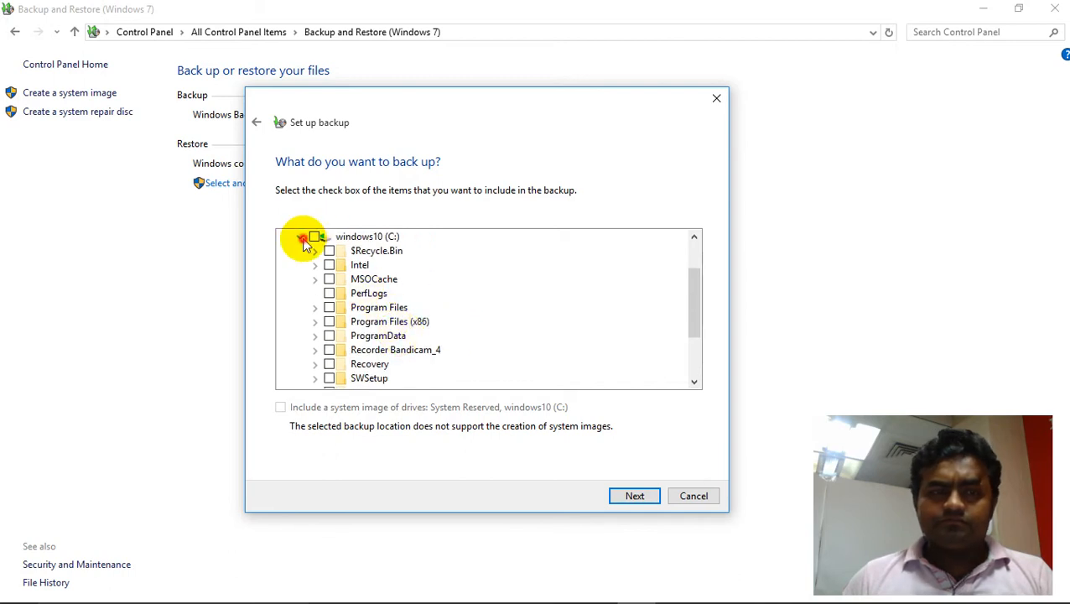
click(300, 237)
- Expand Local Disk (D:), tick the Ultra ISO Premium 9.3.6.2750 Full folder, then tick the whole drive for backup
click(300, 308)
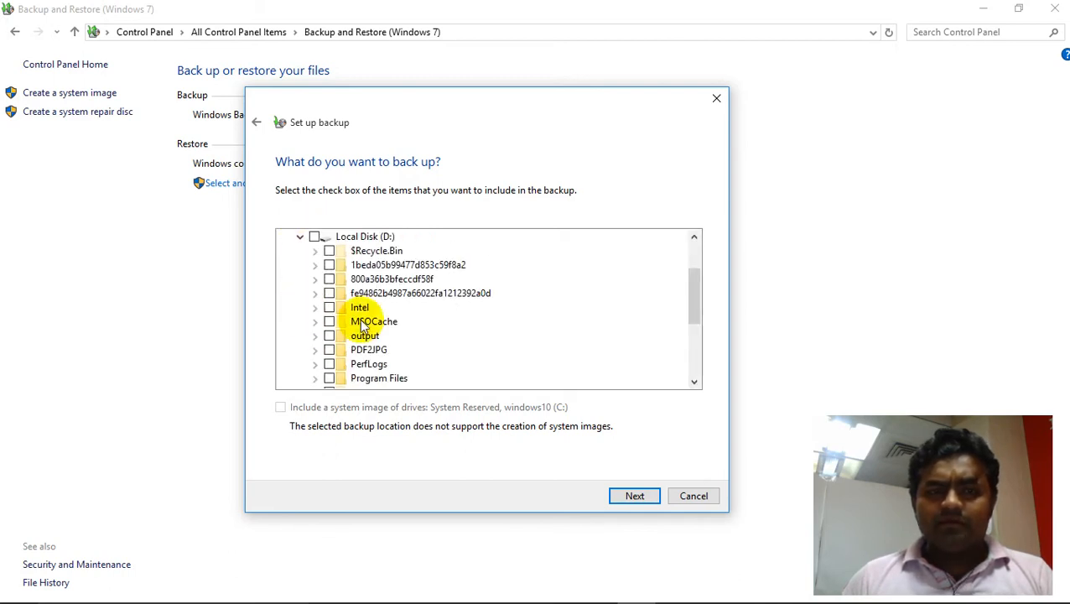
scroll(479, 344, down, 2)
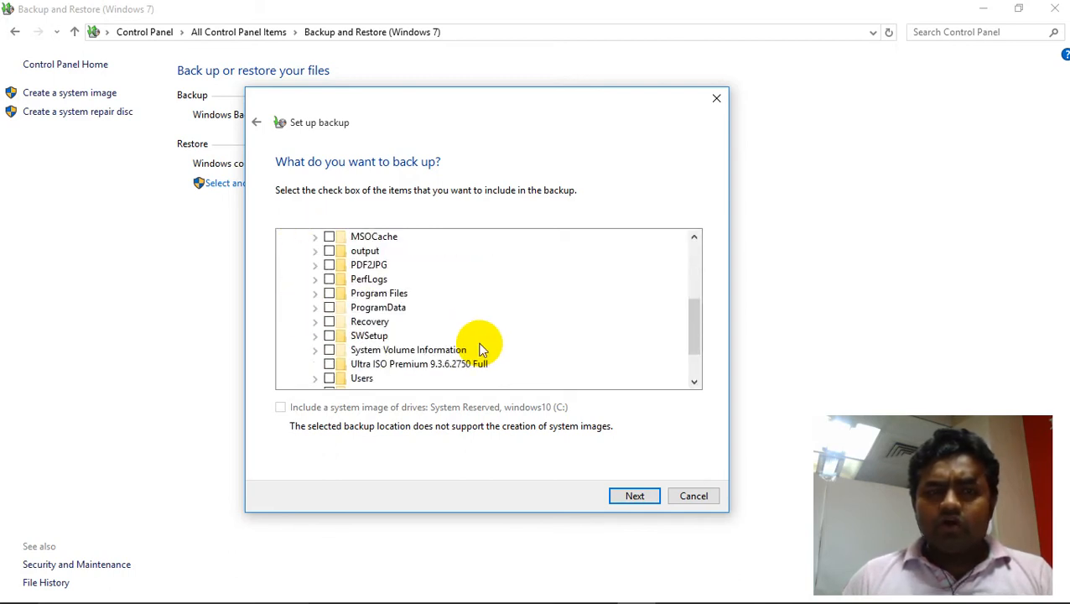
click(329, 364)
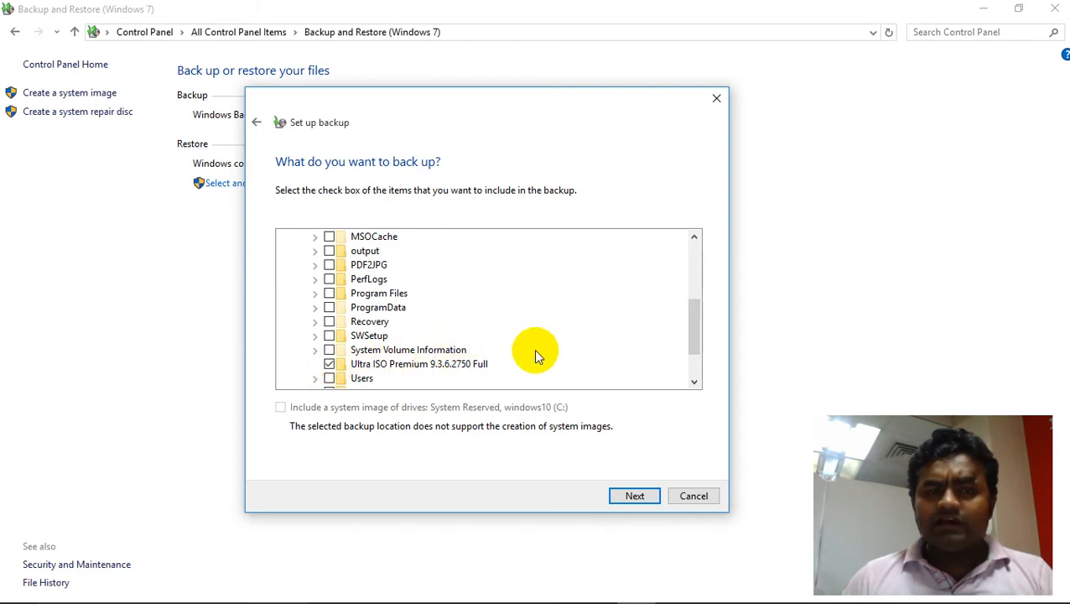
scroll(546, 348, down, 1)
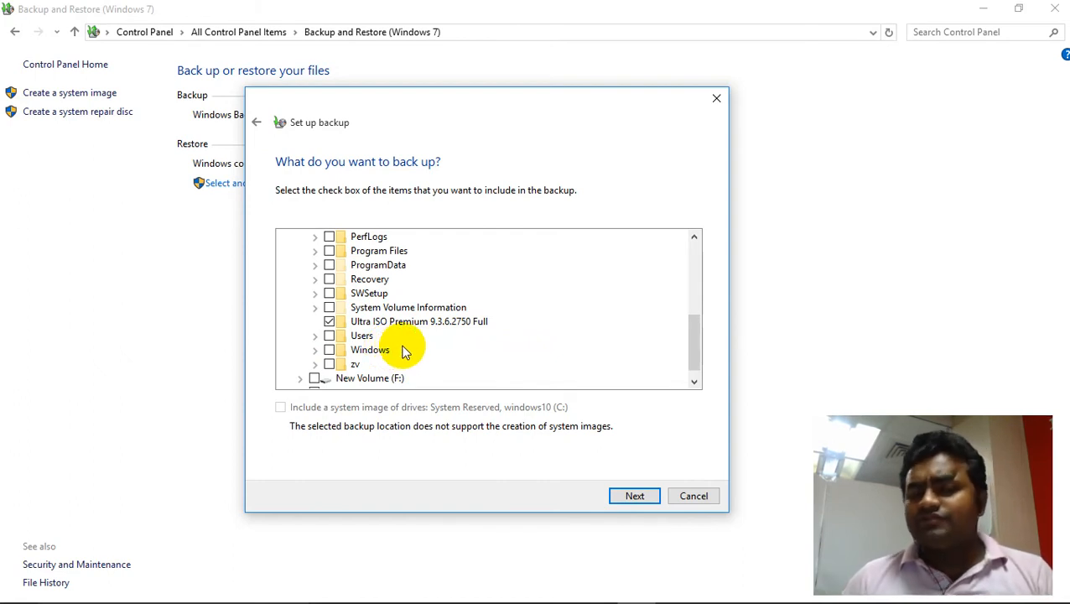
scroll(401, 330, up, 5)
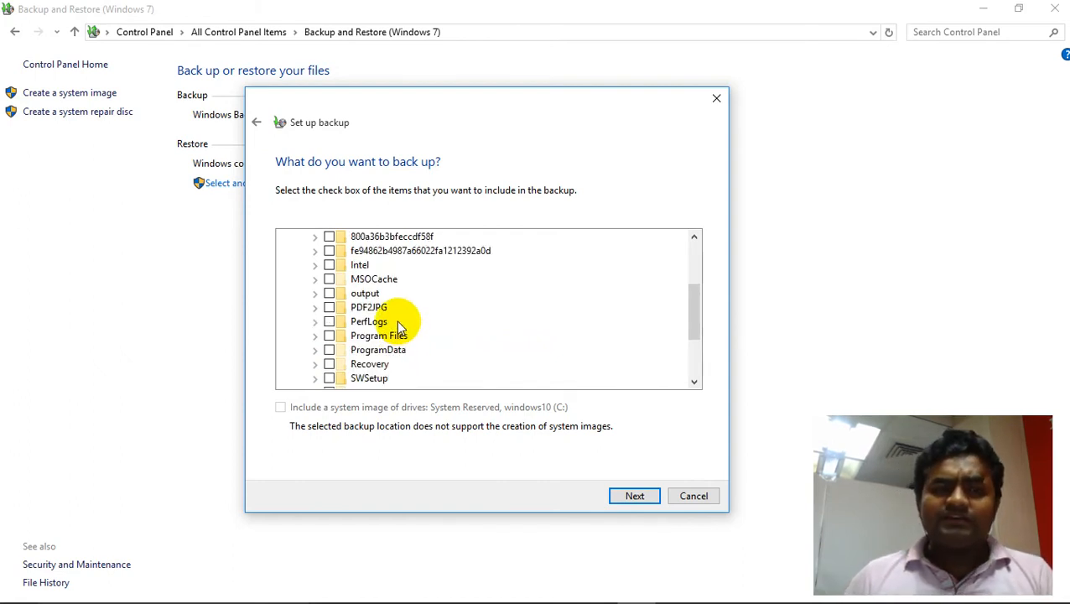
click(315, 307)
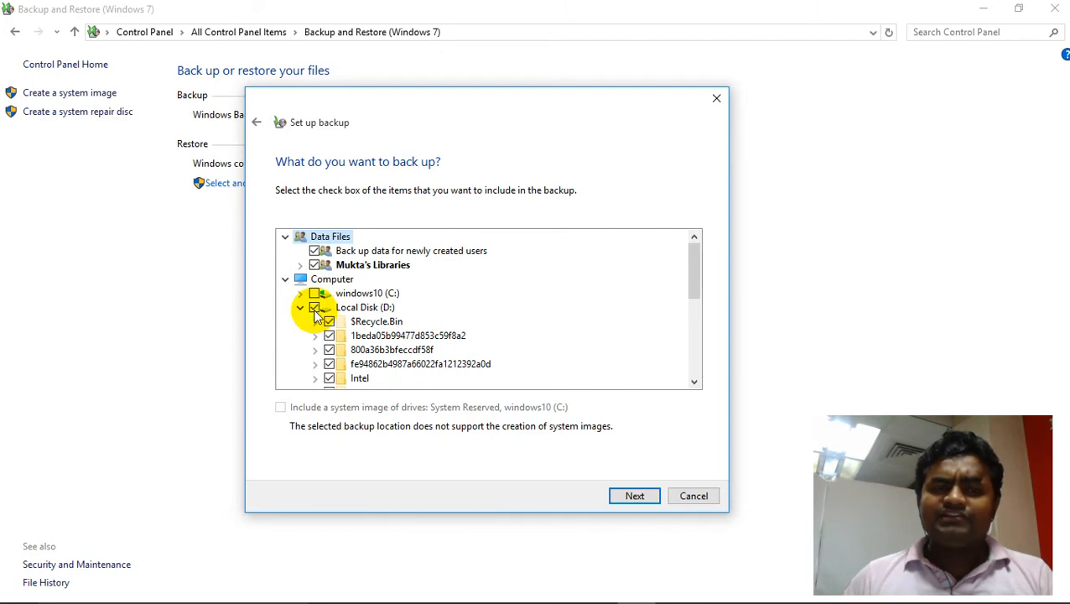
- Tick only the Ultra ISO Premium 9.3.6.2750 Full folder on Local Disk (D:) and continue to the backup review
scroll(494, 354, down, 4)
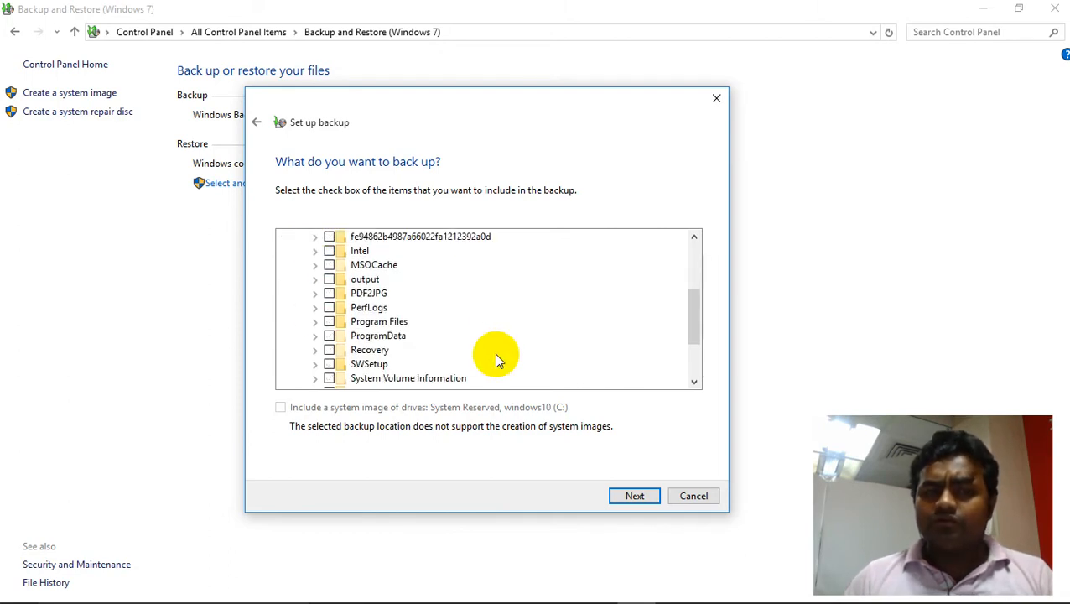
click(329, 350)
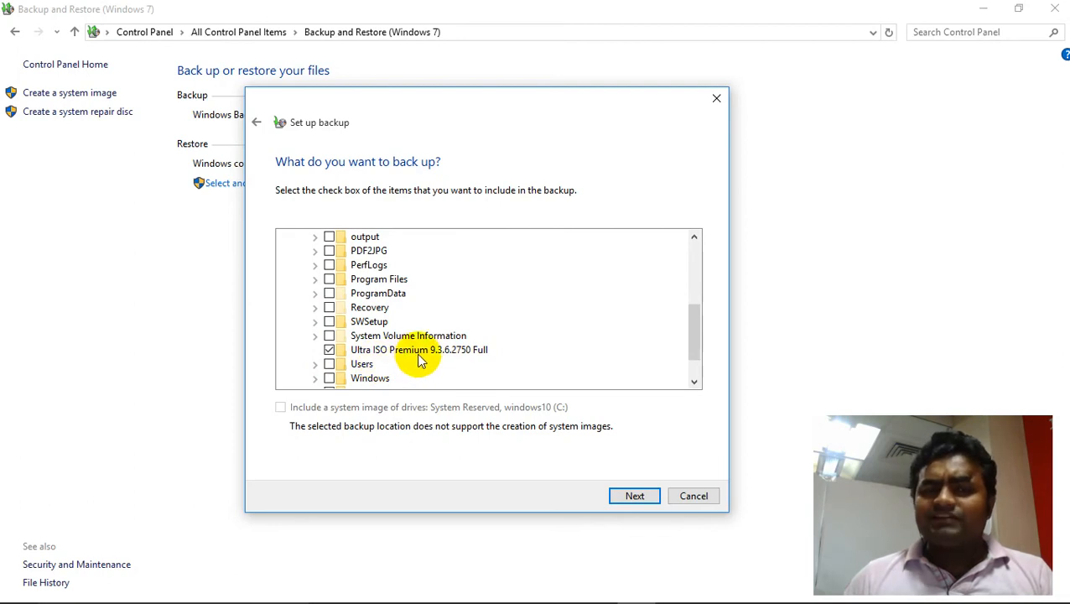
click(634, 496)
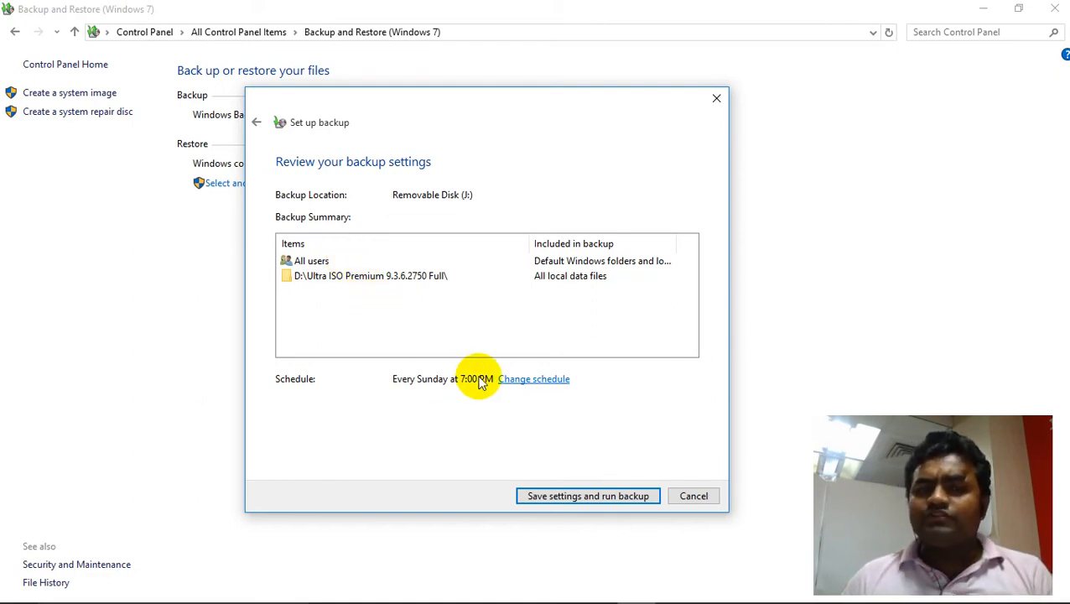
- Change the backup schedule to run weekly on Monday at 5:00 PM
click(527, 384)
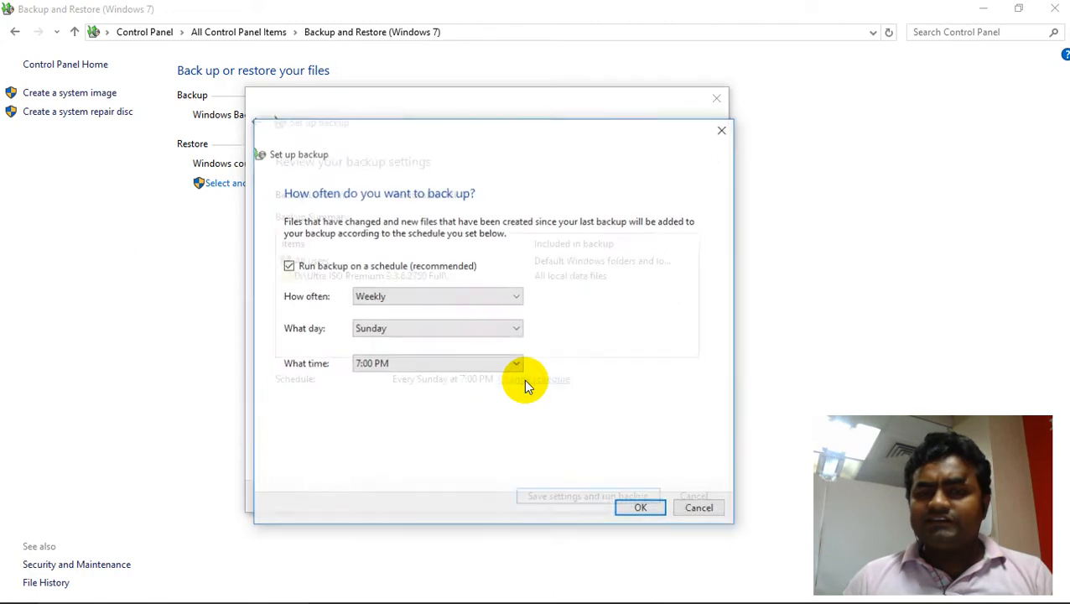
click(392, 304)
click(385, 314)
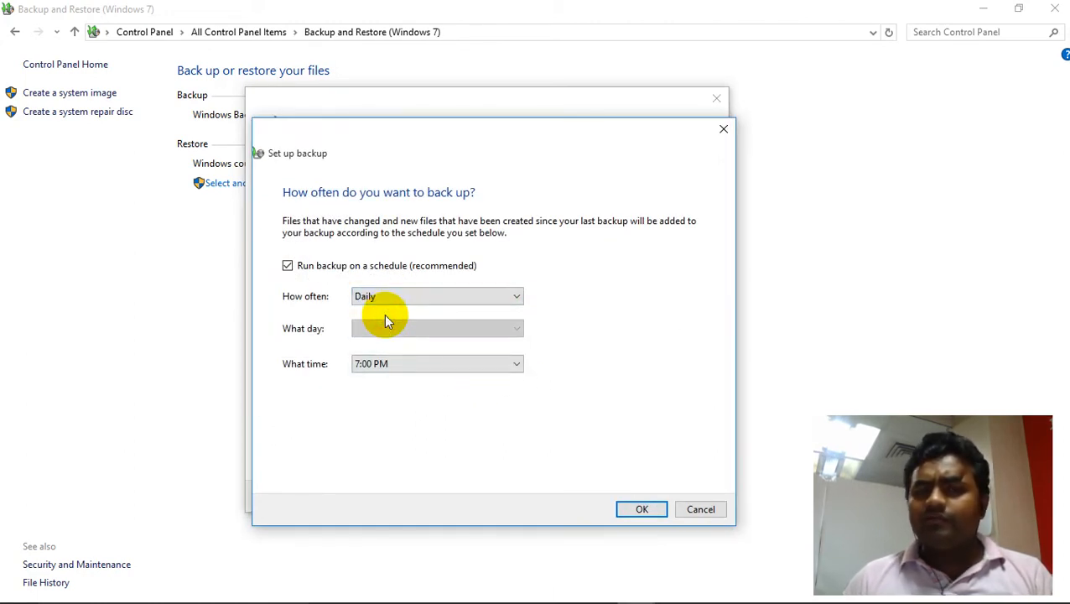
click(391, 295)
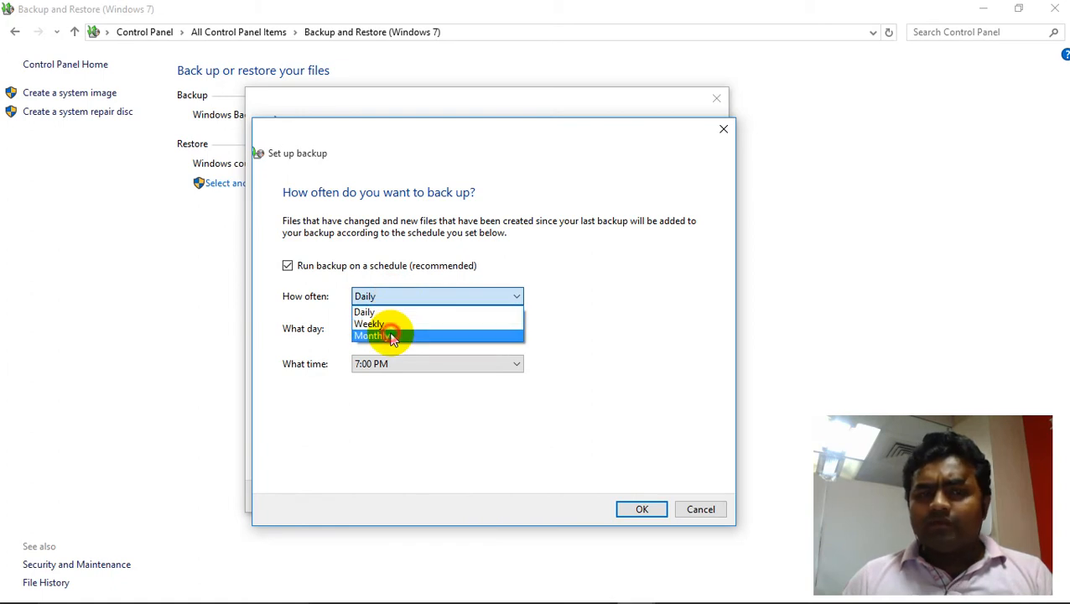
click(392, 335)
click(415, 300)
click(396, 321)
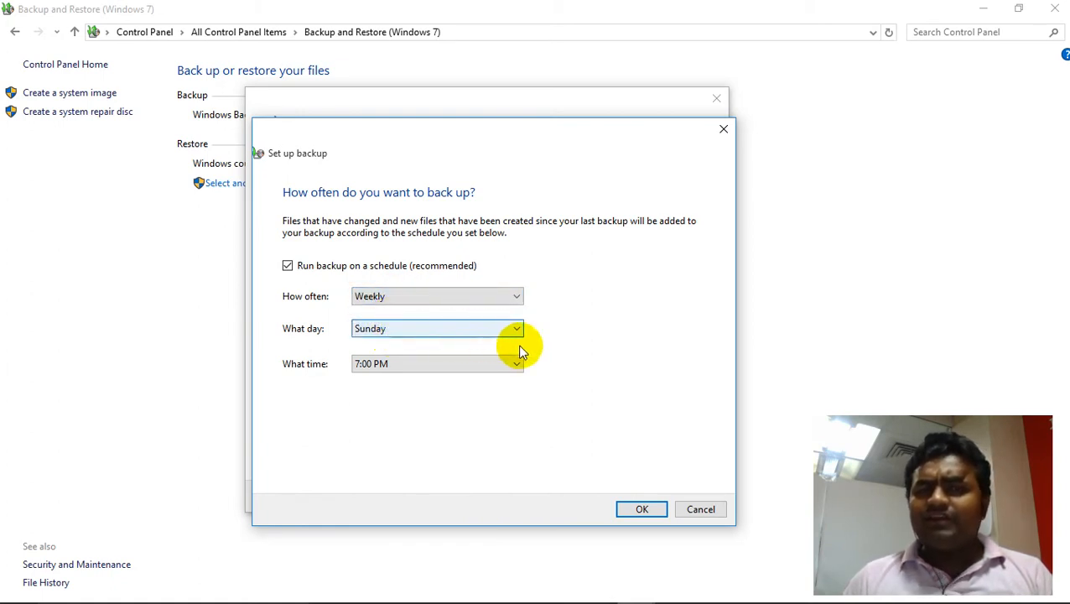
click(419, 333)
click(385, 357)
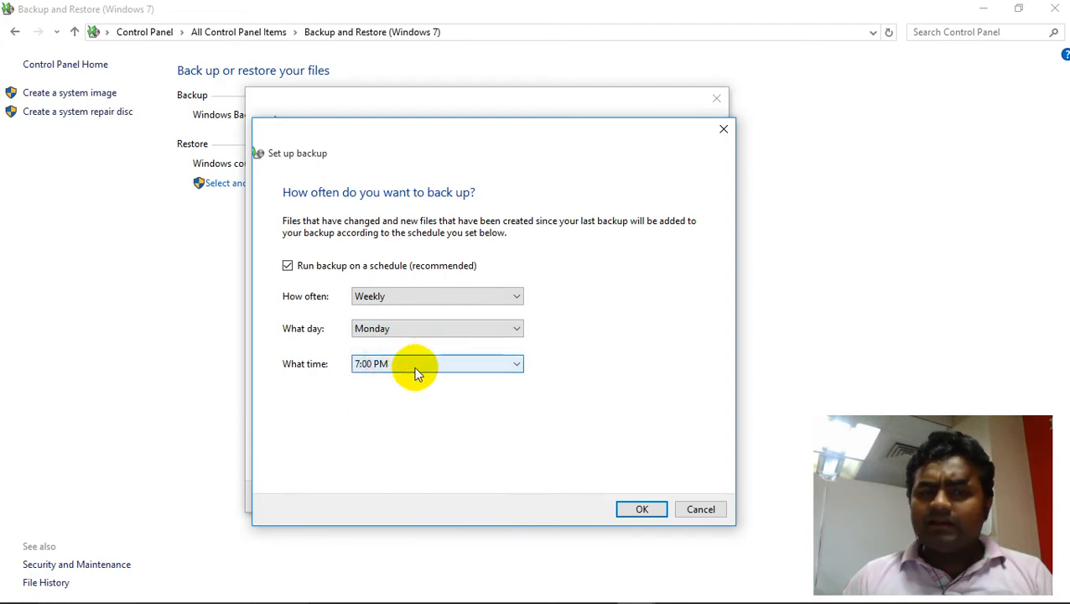
click(411, 363)
click(389, 283)
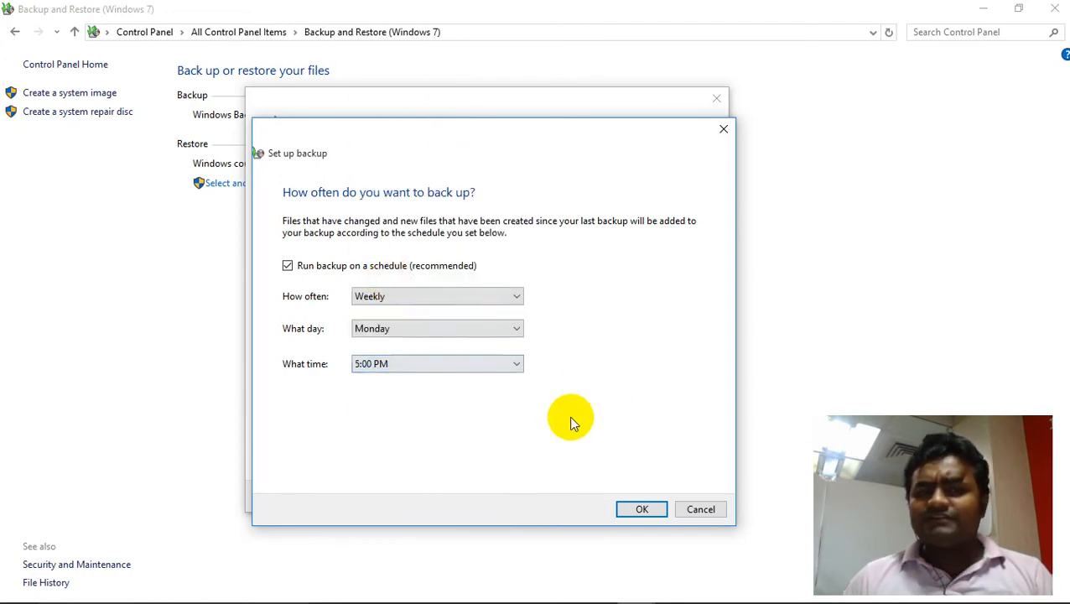
click(635, 510)
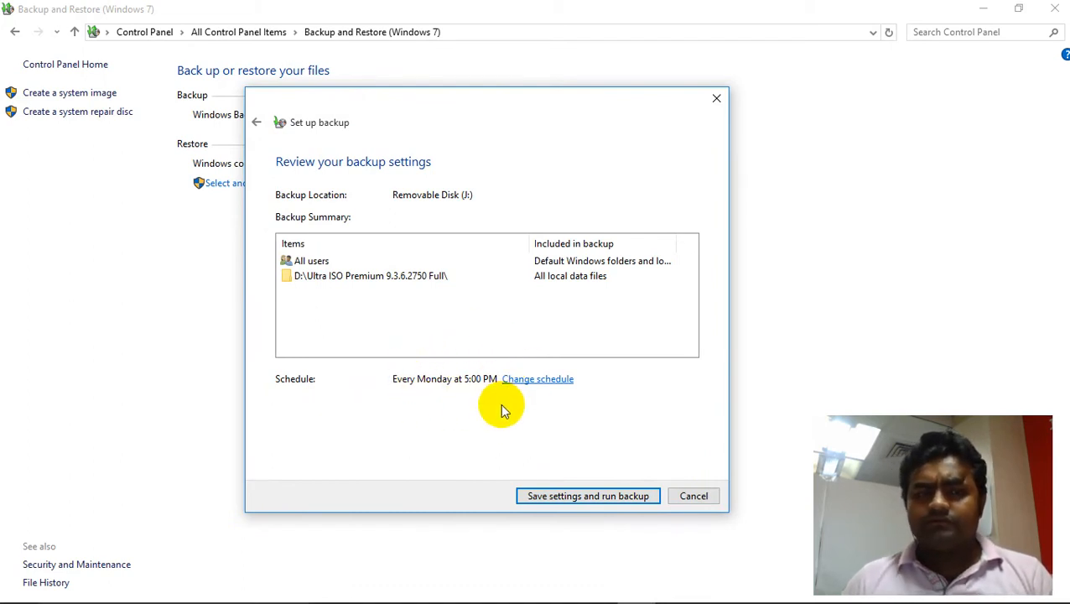
- Return to the item selection, untick the user's libraries and newly created users' data, and continue to the review
click(257, 122)
scroll(320, 270, up, 10)
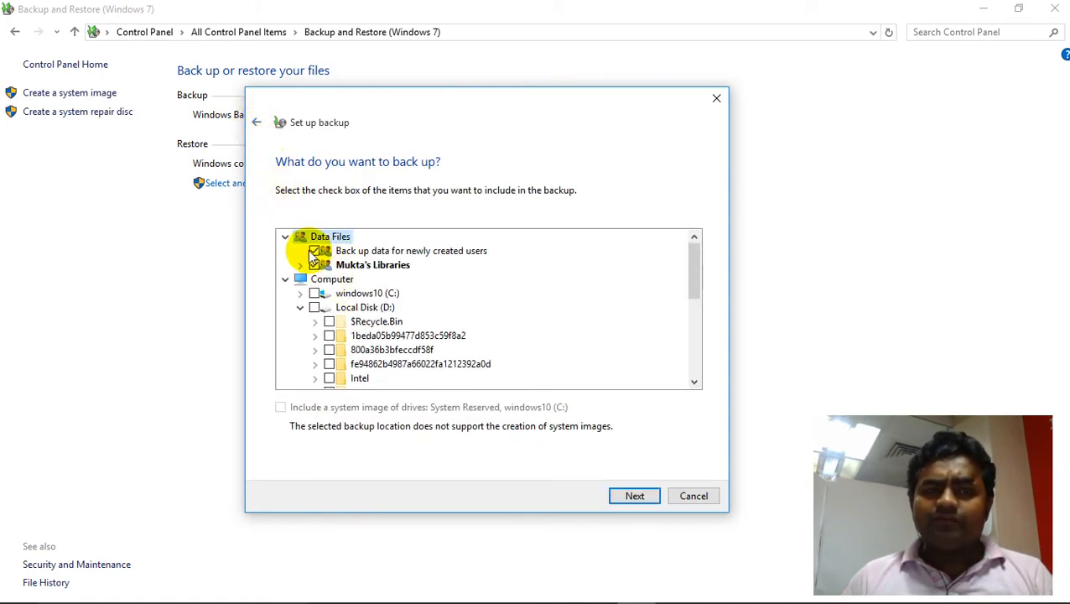
click(314, 264)
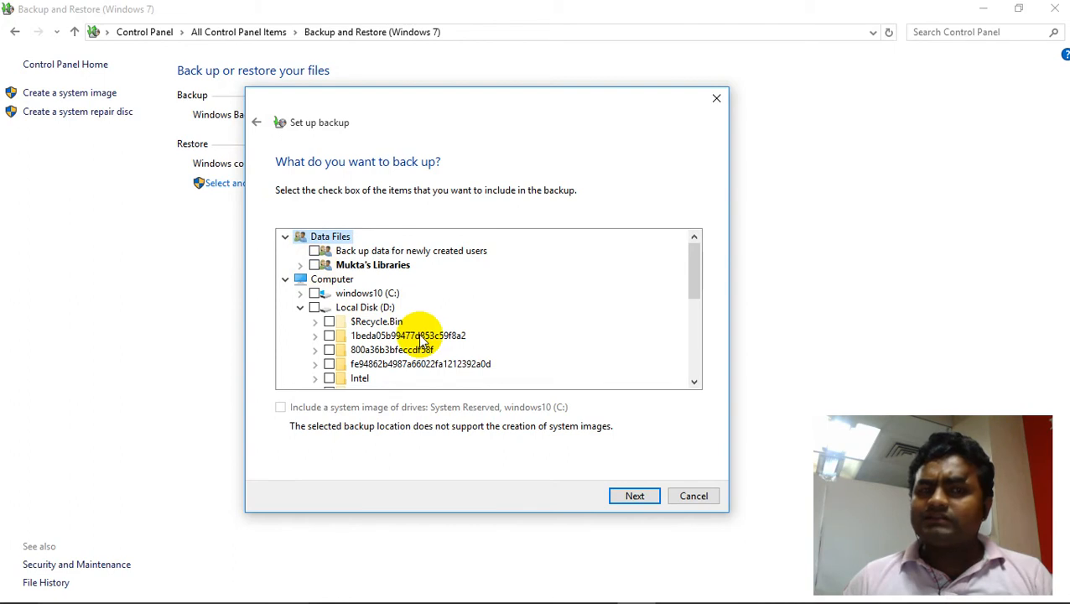
scroll(417, 344, down, 10)
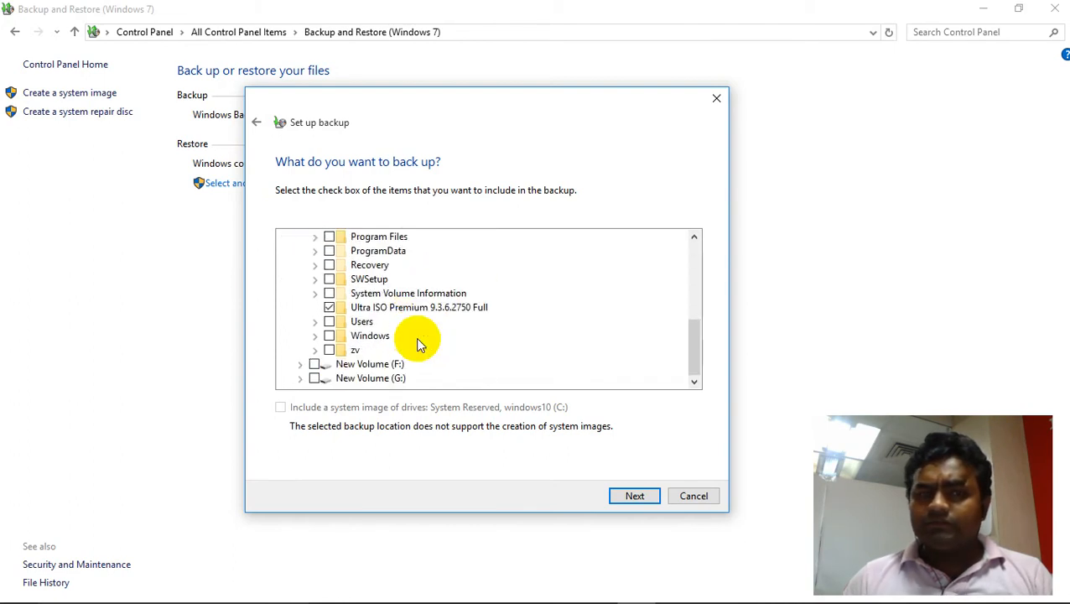
click(628, 496)
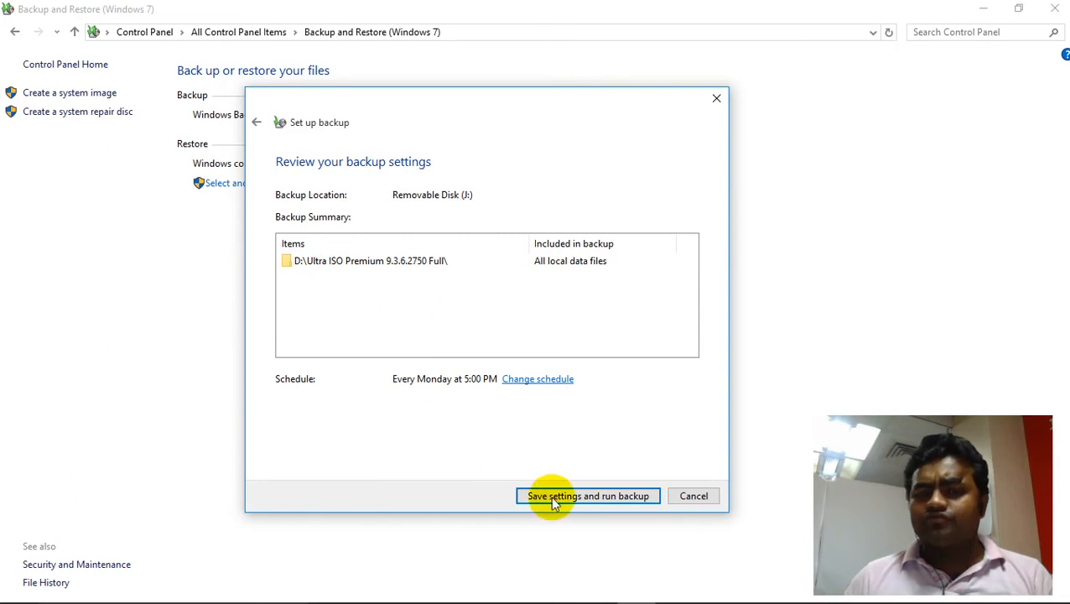
- Save the settings and start the backup
click(583, 493)
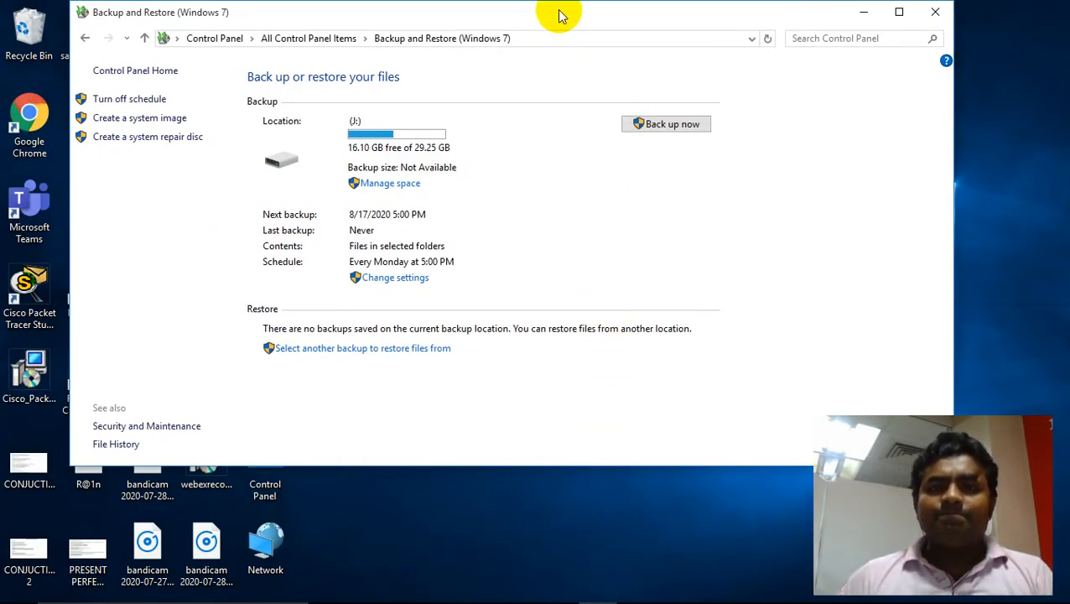
drag(561, 17, 513, 16)
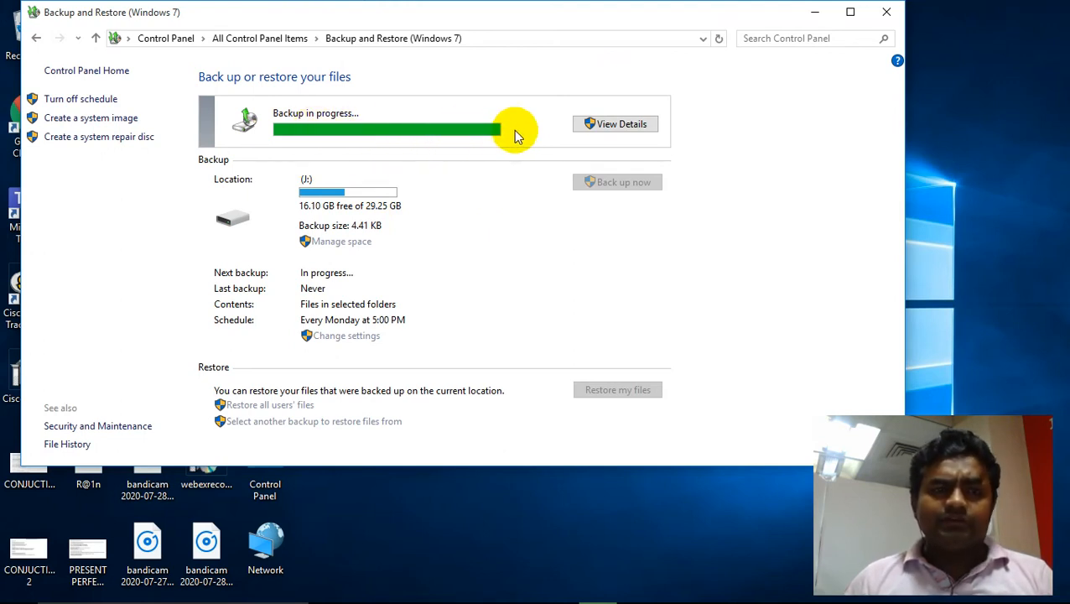
- Open the backup progress details and close that window again
click(621, 128)
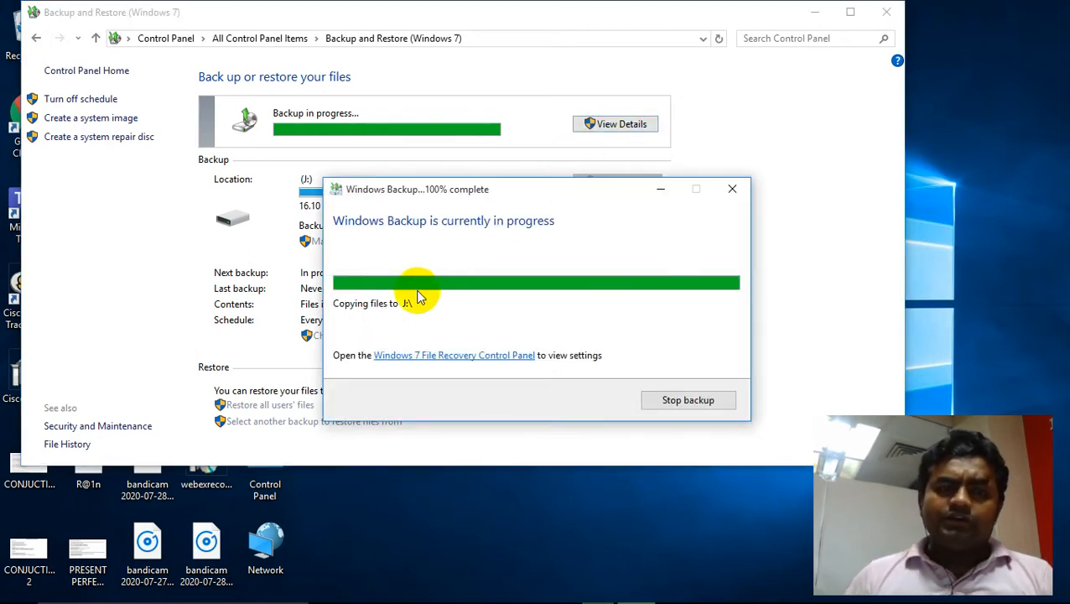
drag(421, 188, 427, 296)
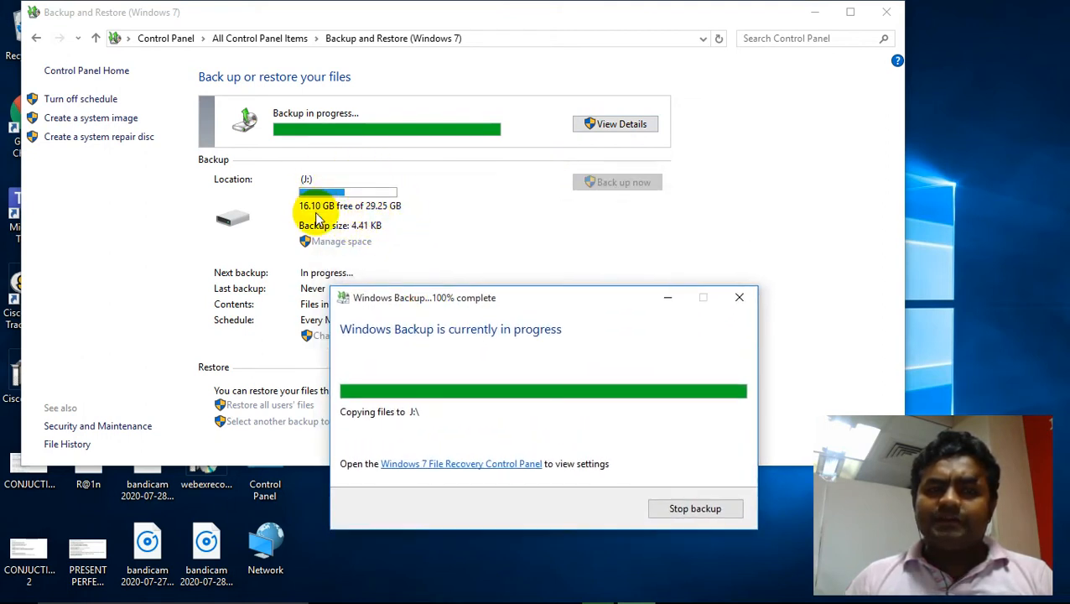
drag(442, 301, 471, 149)
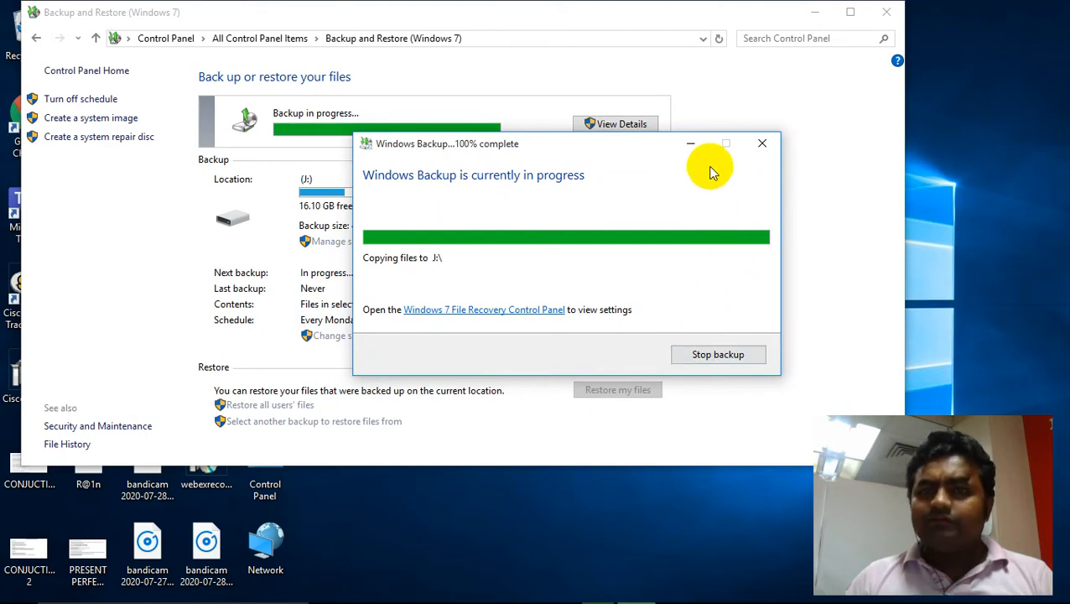
click(761, 144)
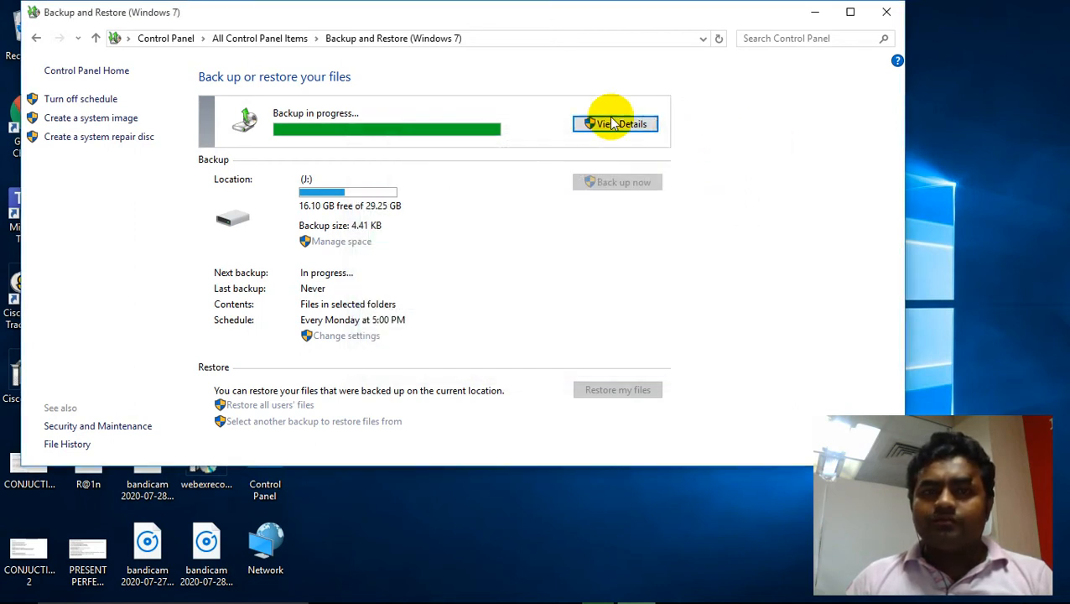
- Close the Backup and Restore window
click(435, 154)
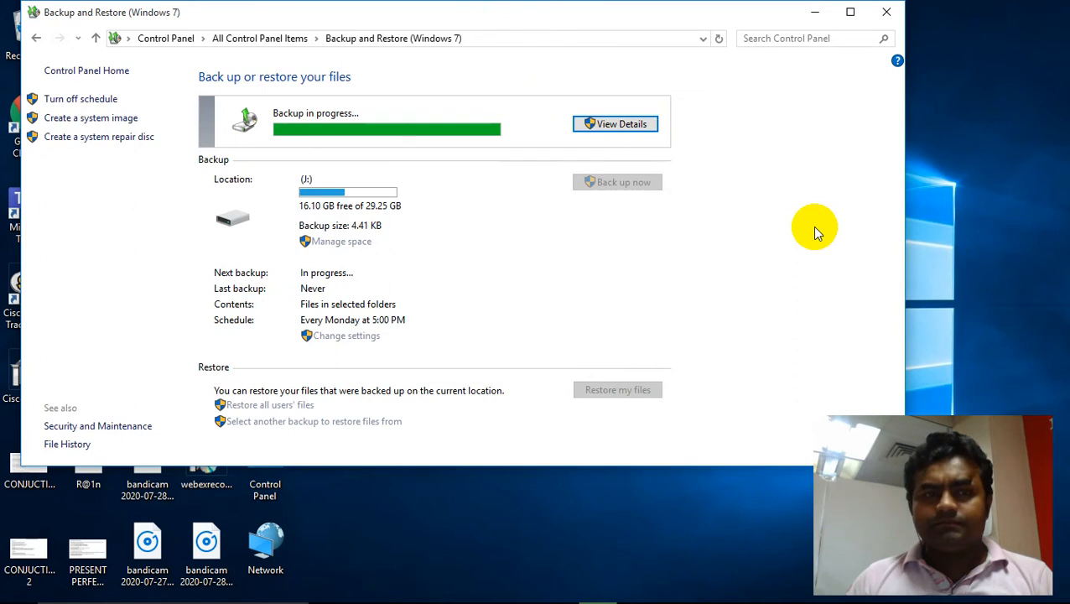
drag(353, 19, 397, 16)
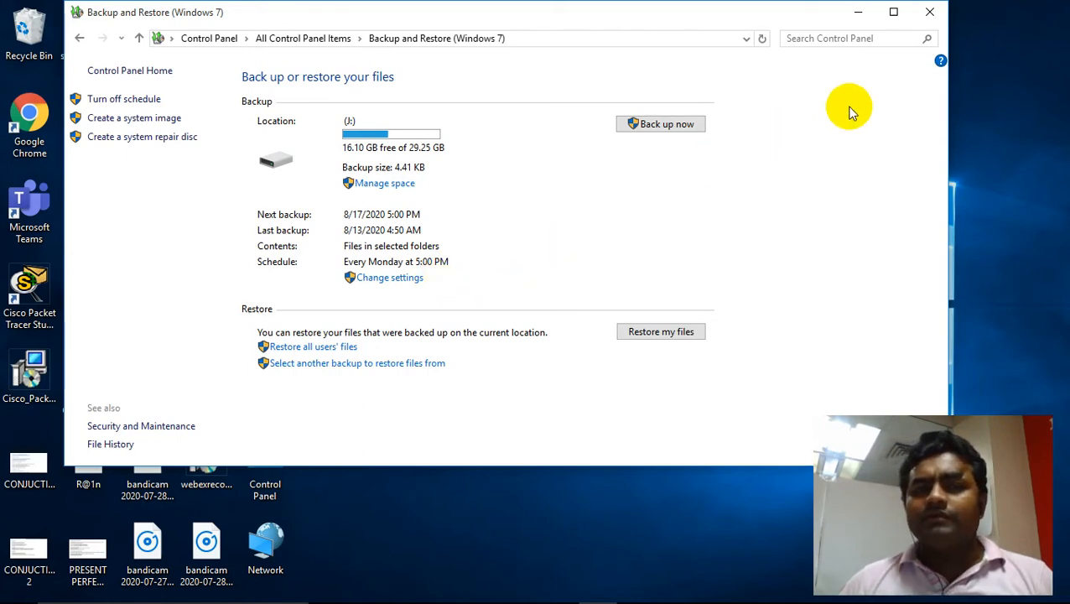
click(930, 11)
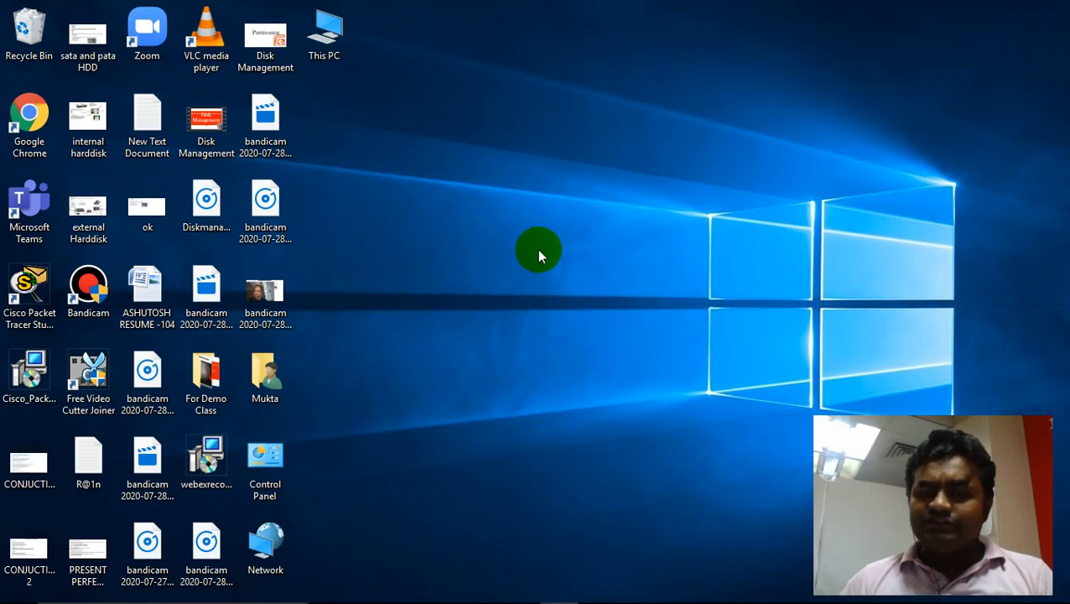
- In File Explorer, delete the Ultra ISO Premium 9.3.6.2750 Full folder from Local Disk (D:)
key(super+e)
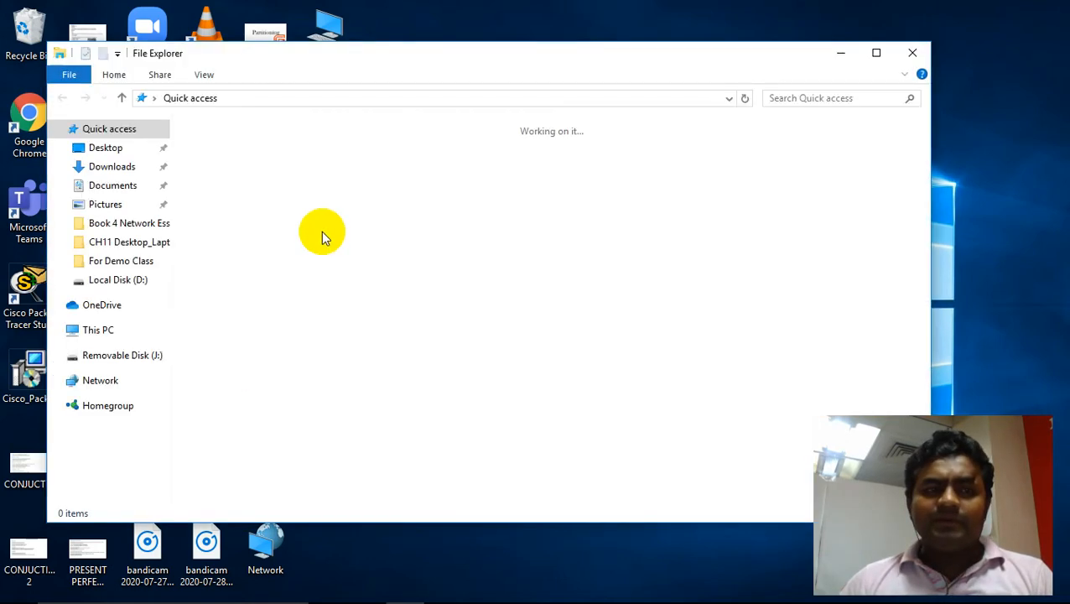
click(103, 330)
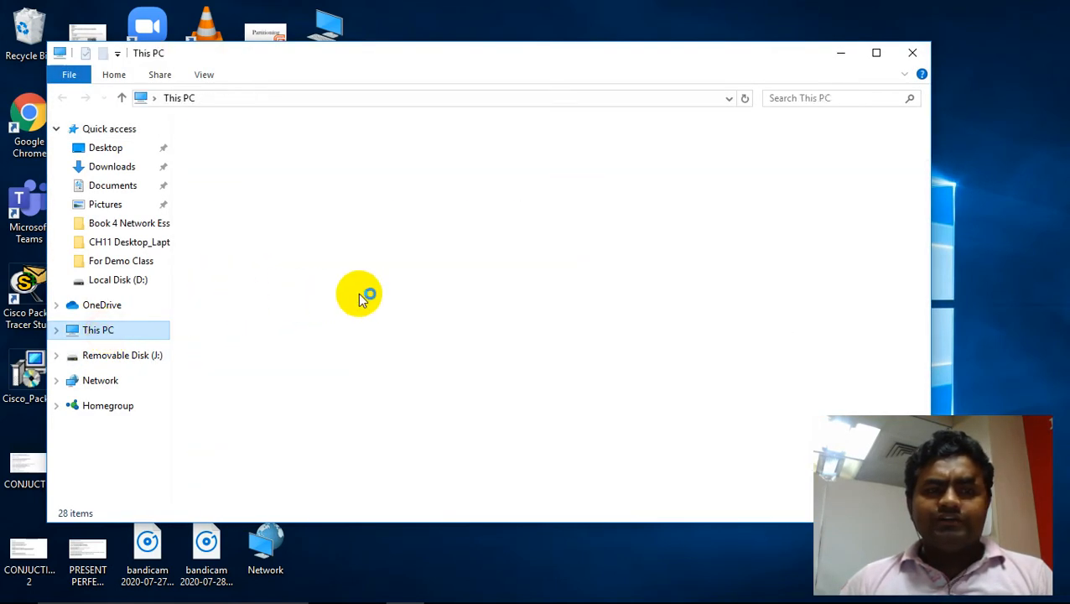
double_click(520, 278)
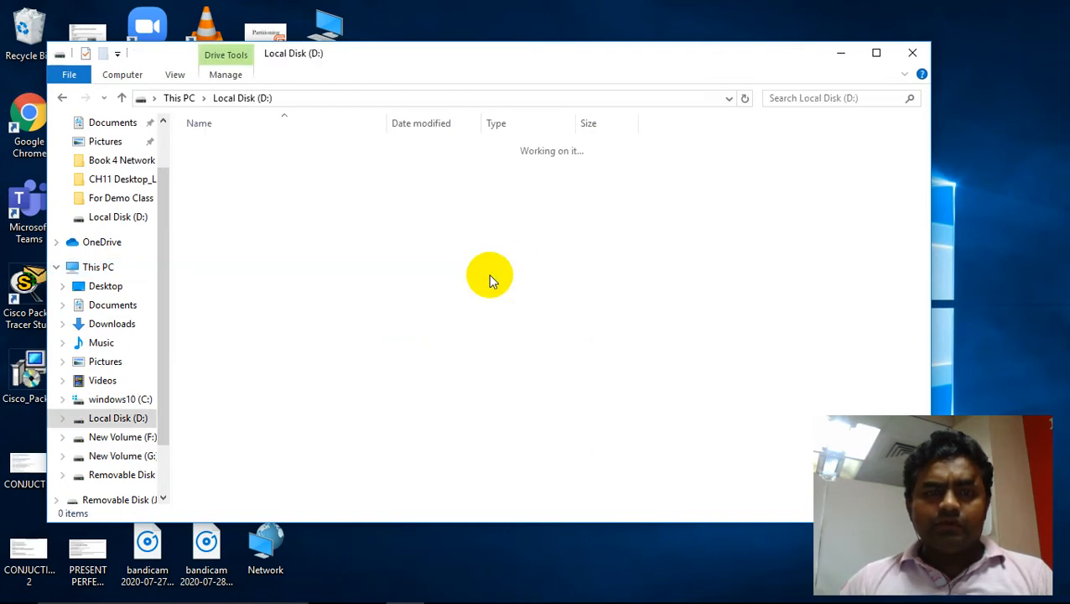
click(237, 297)
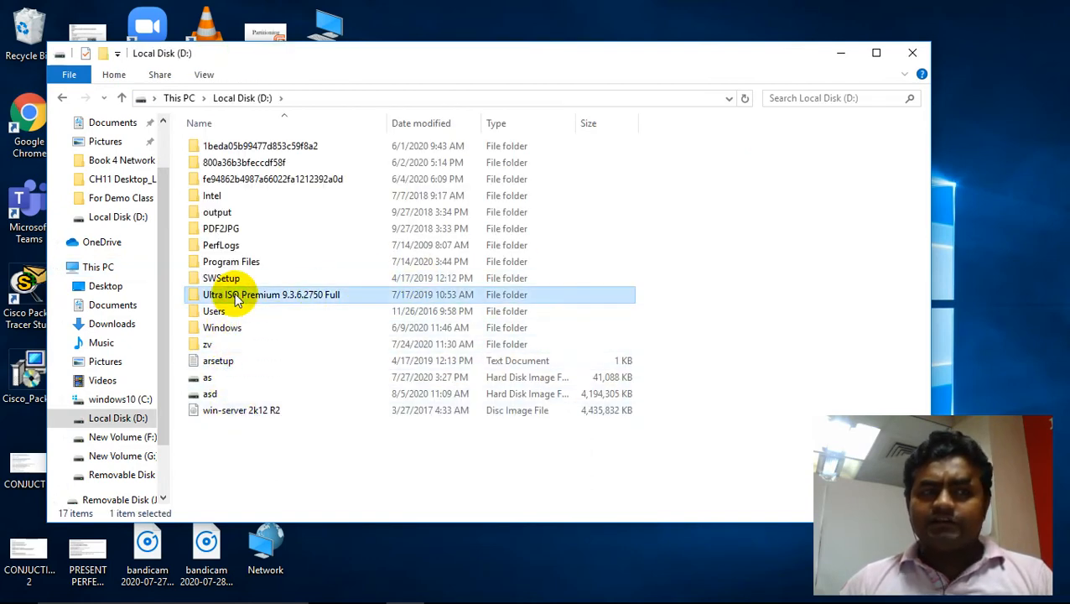
right_click(237, 300)
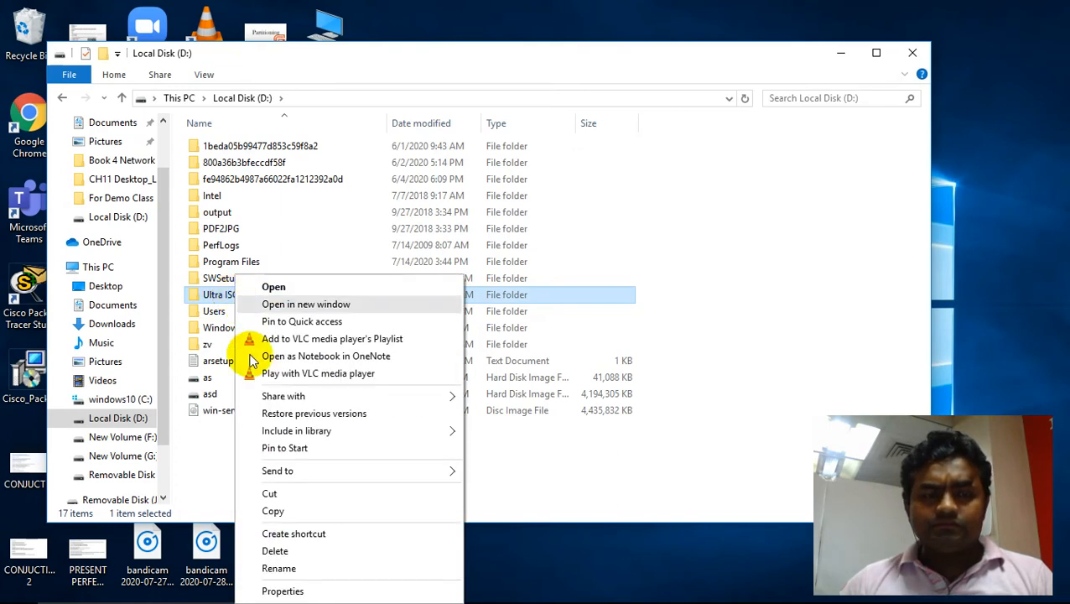
click(270, 549)
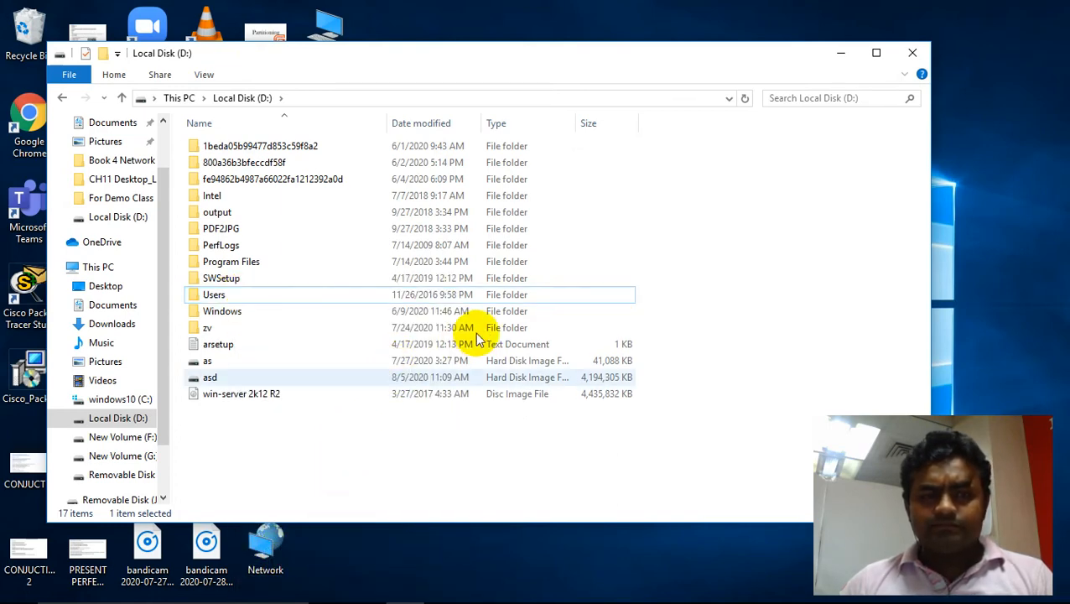
- Empty the Recycle Bin permanently and close the File Explorer window
drag(395, 62, 549, 60)
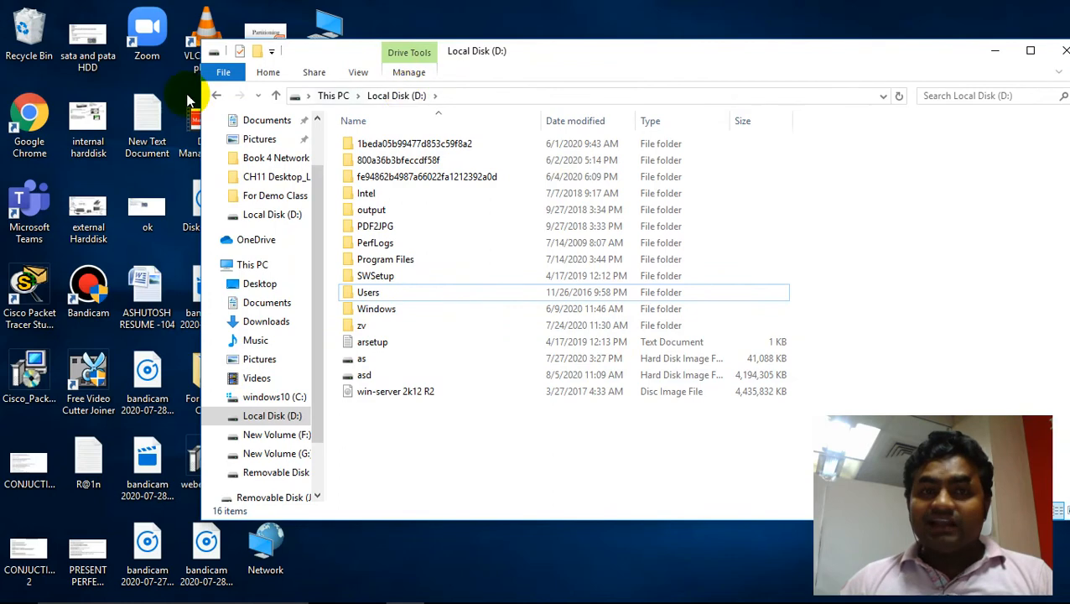
right_click(33, 49)
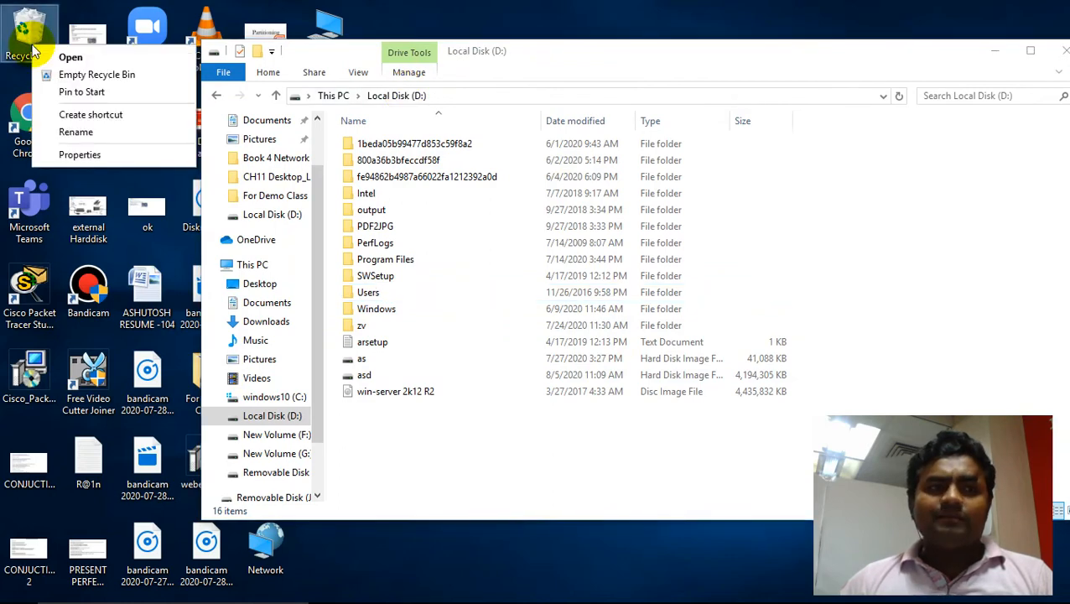
click(75, 73)
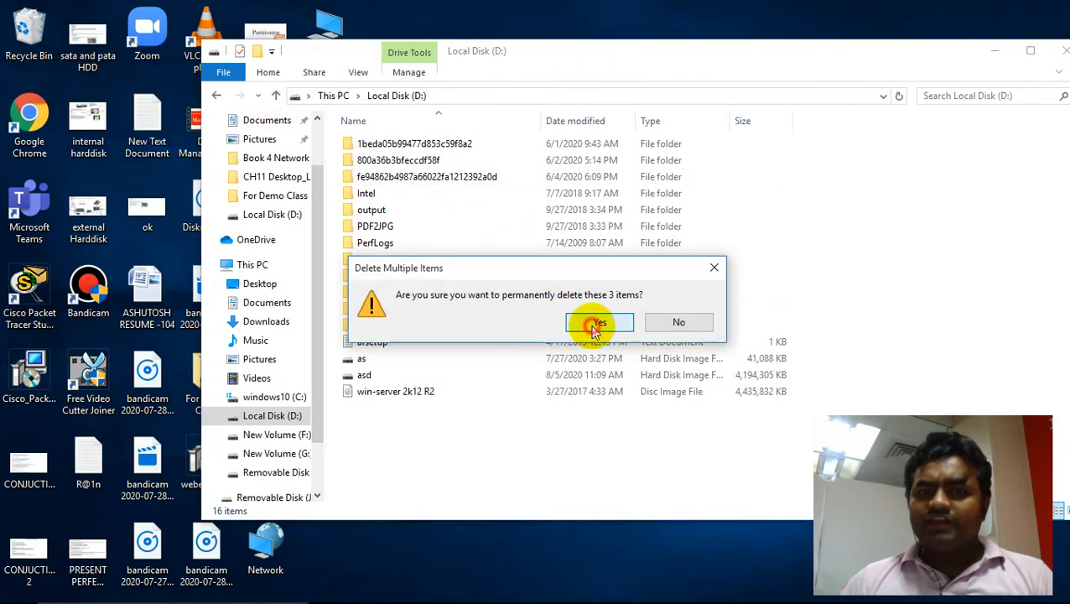
click(601, 322)
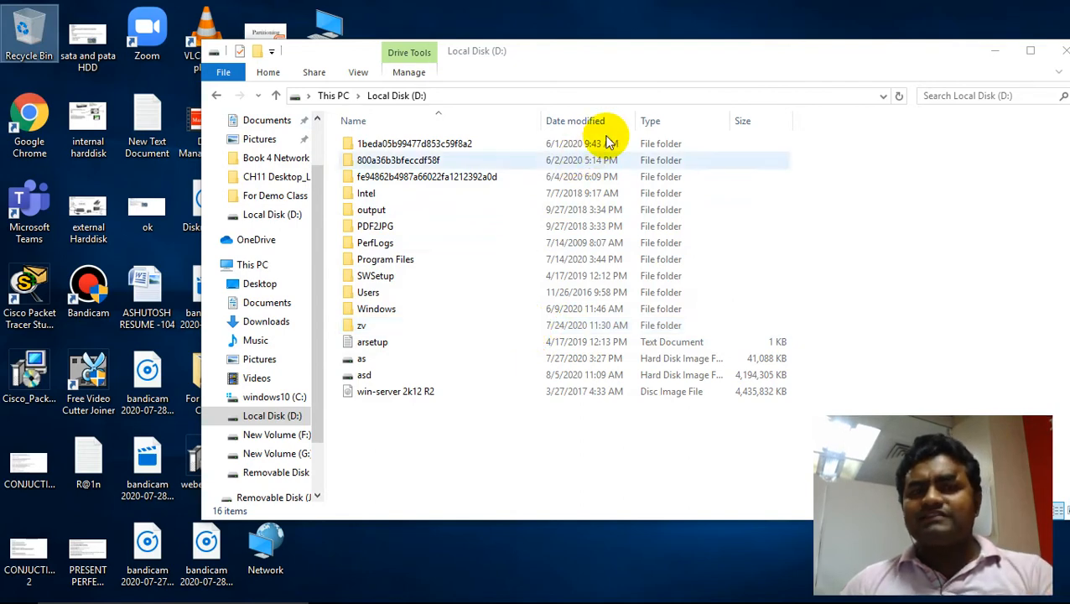
drag(606, 49, 532, 49)
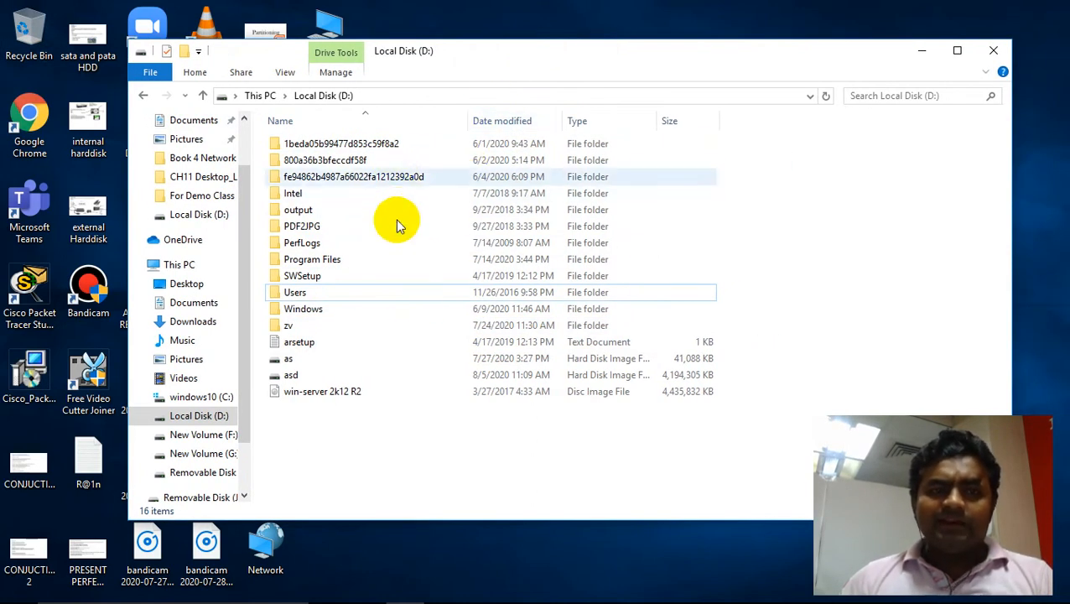
click(993, 52)
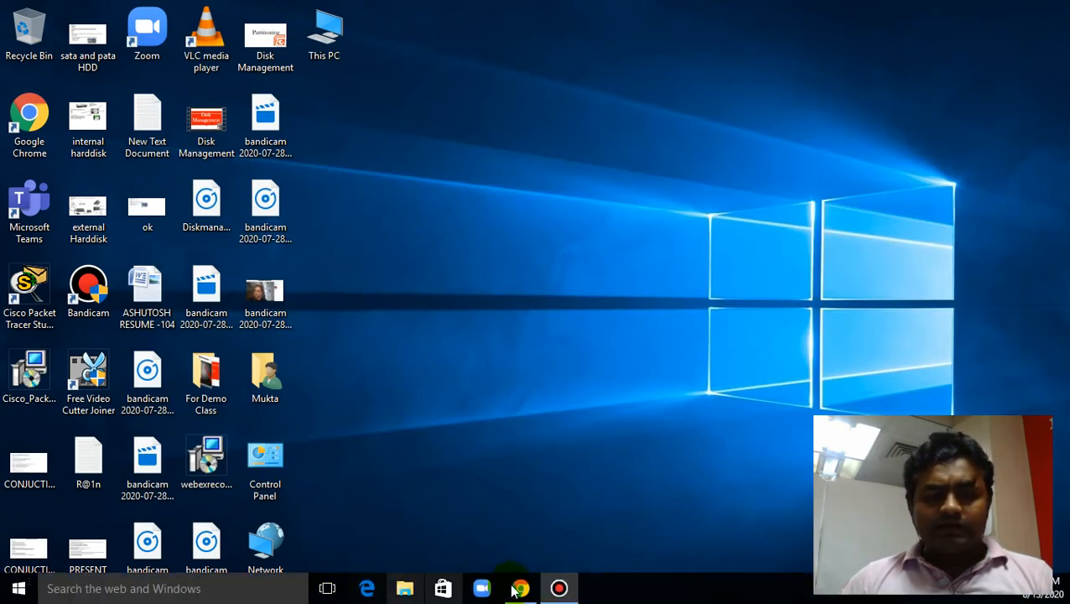
- Open Backup and Restore (Windows 7) from Control Panel and start restoring files
click(270, 471)
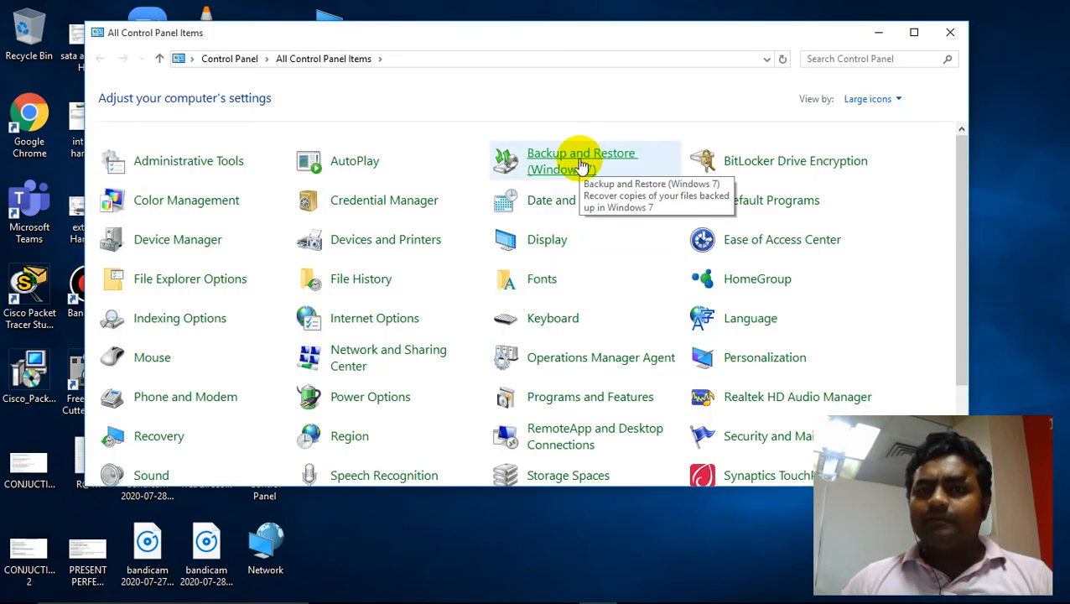
click(582, 165)
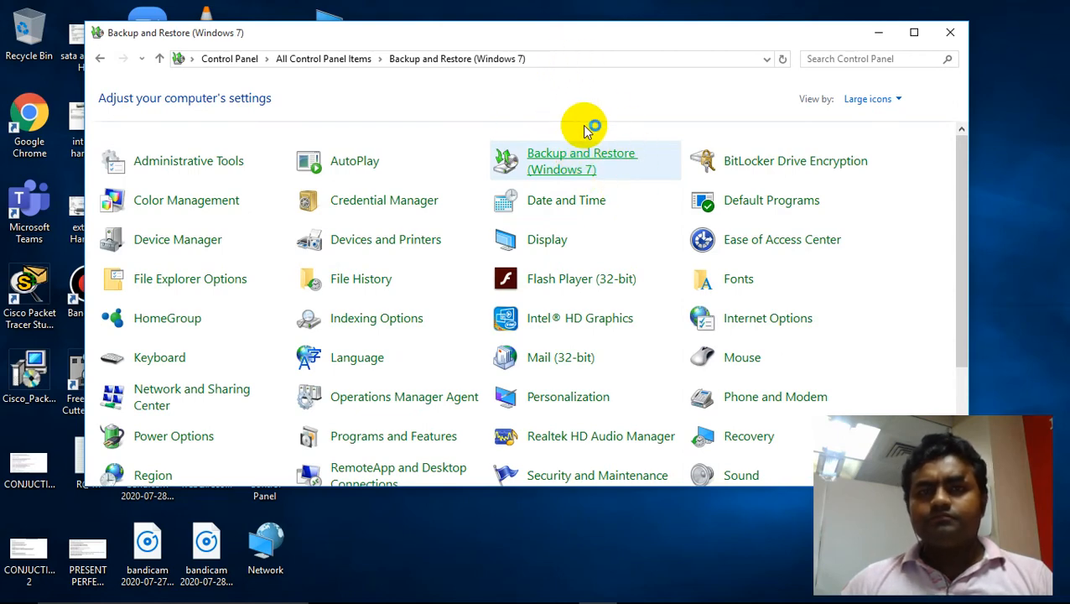
drag(567, 34, 461, 52)
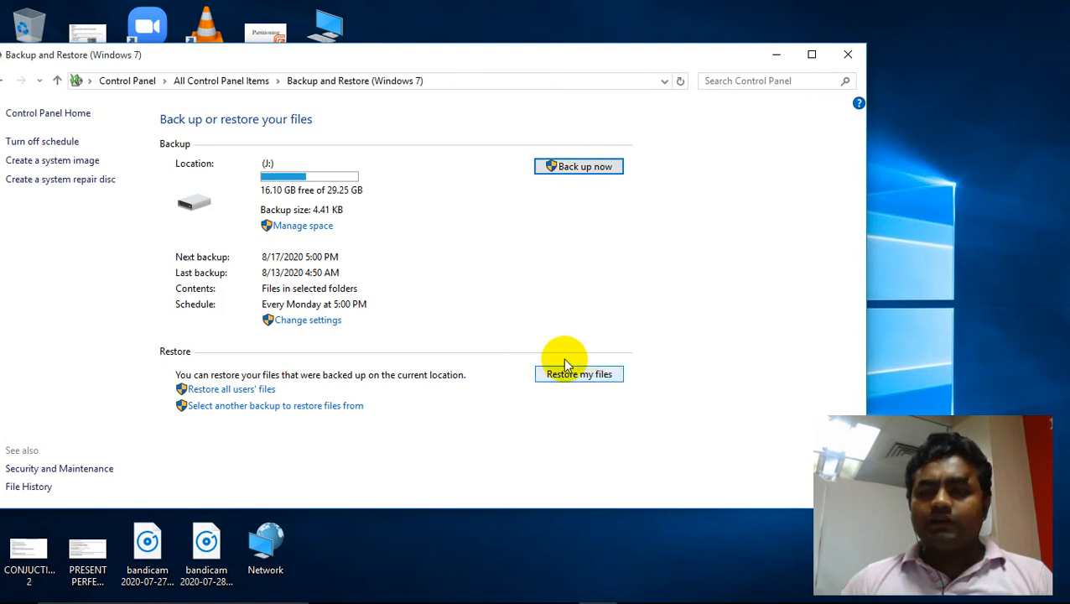
click(597, 382)
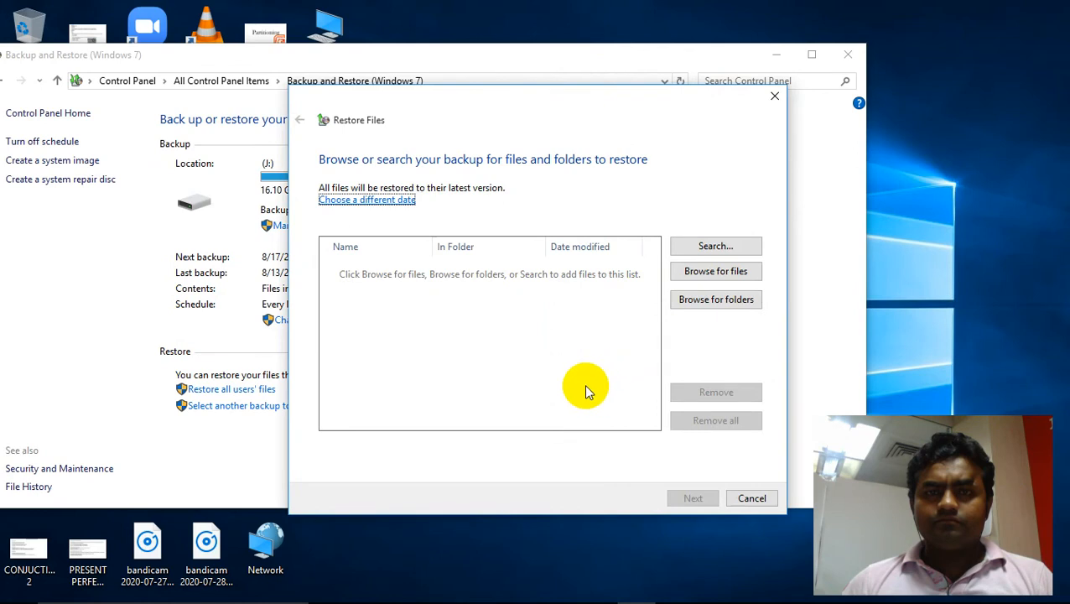
- Add the Backup of D: folder from the backup to the restore list and continue
drag(506, 101, 444, 82)
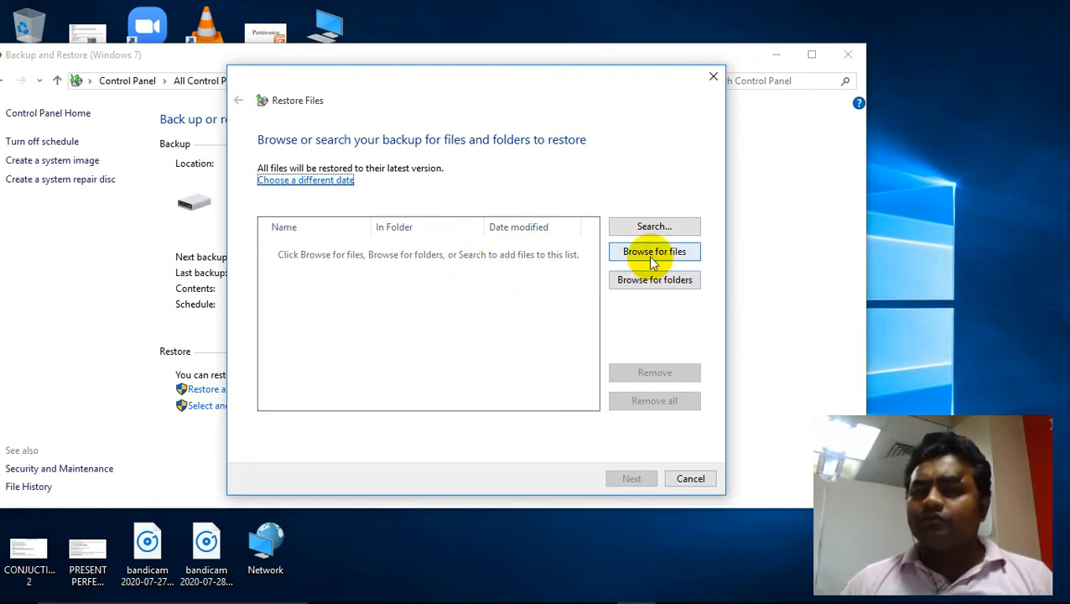
click(648, 283)
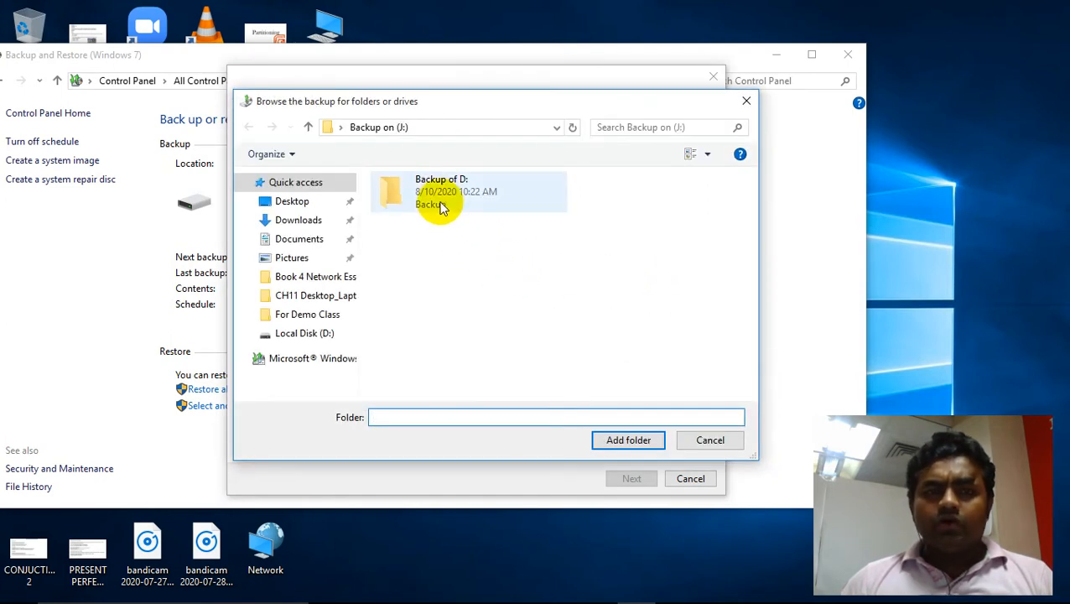
click(453, 200)
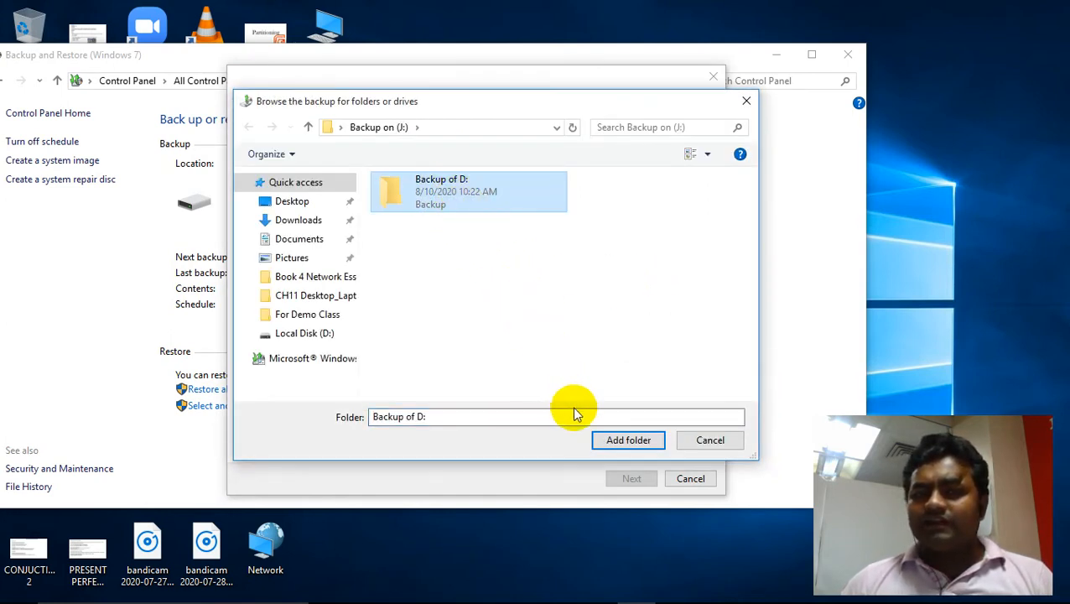
click(627, 443)
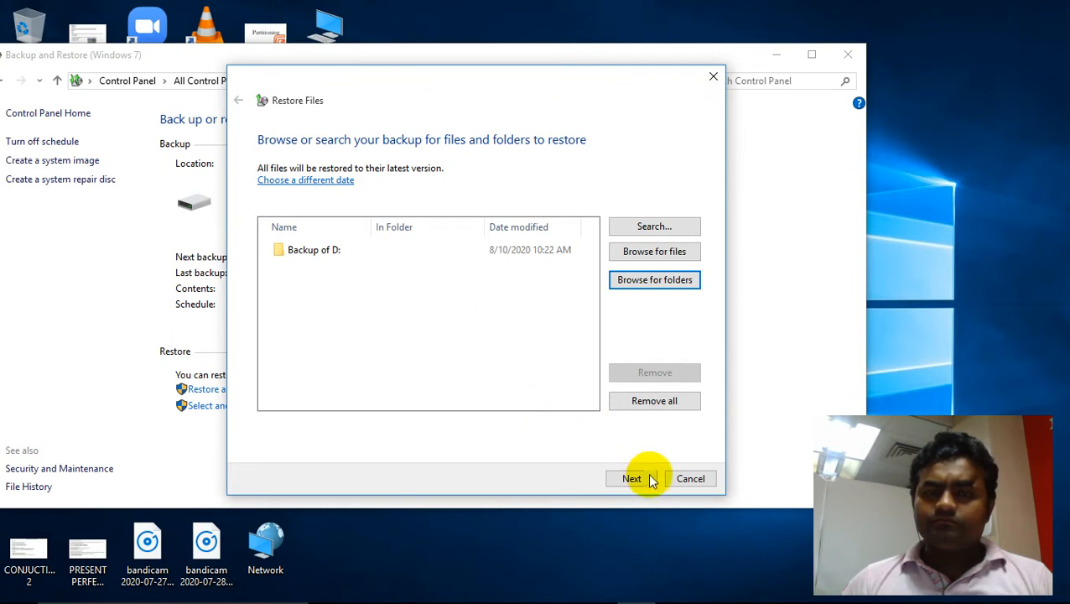
click(638, 479)
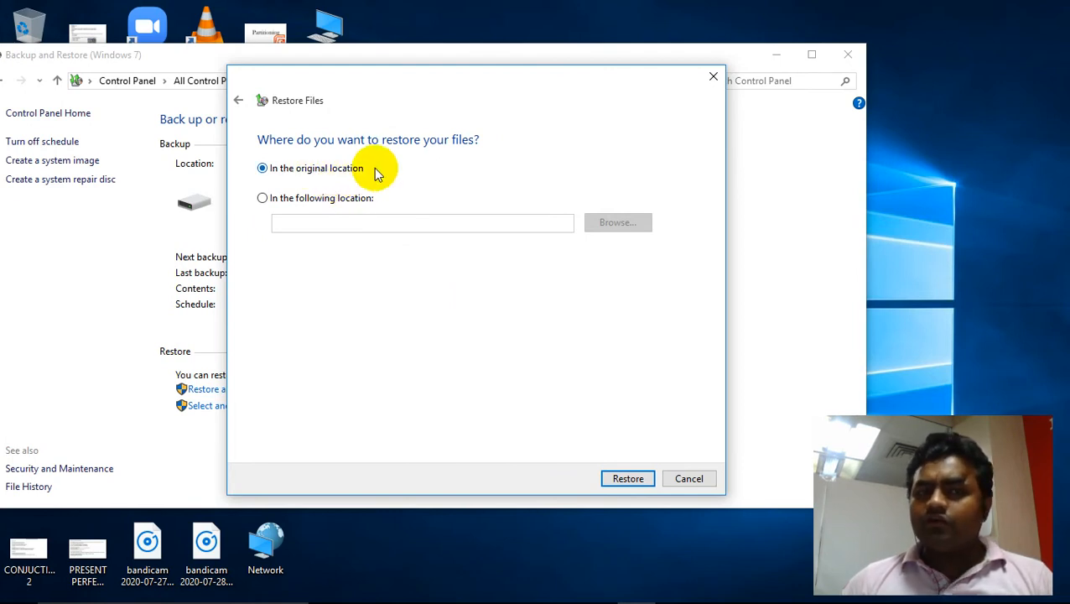
click(342, 200)
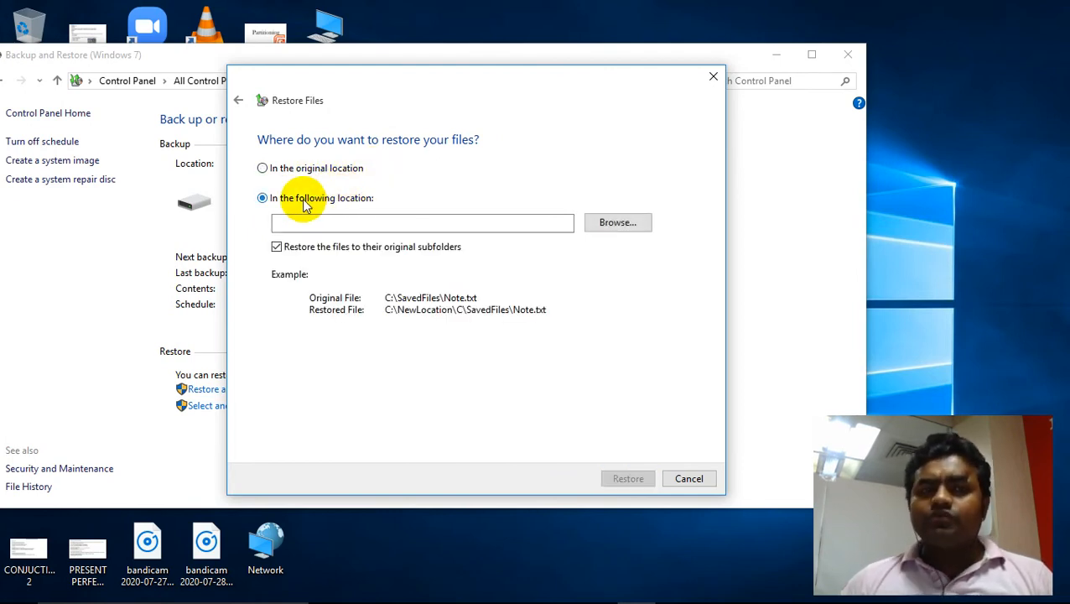
click(614, 222)
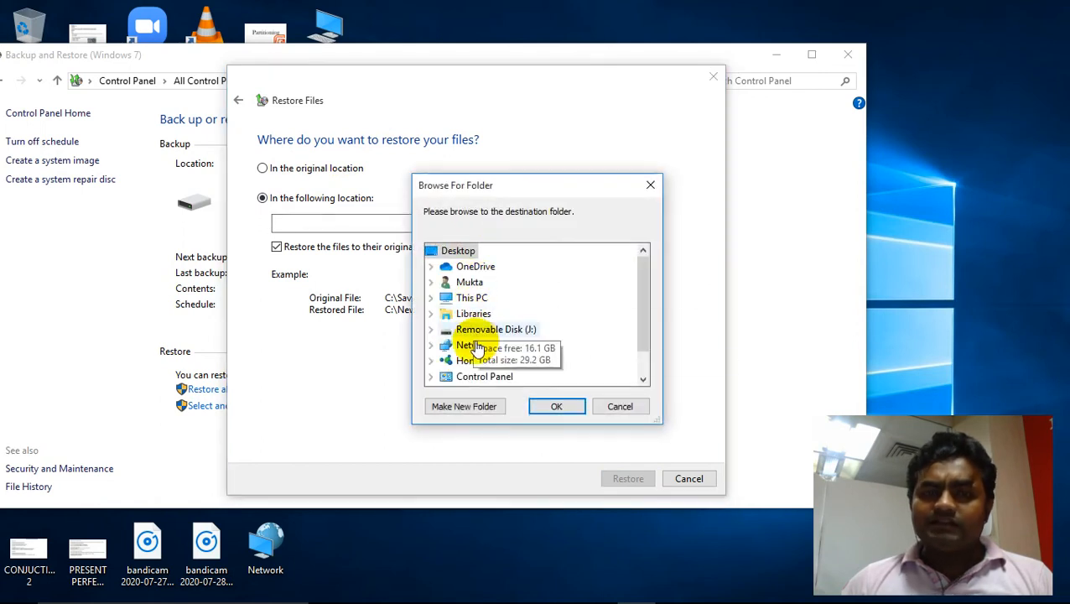
scroll(495, 351, down, 1)
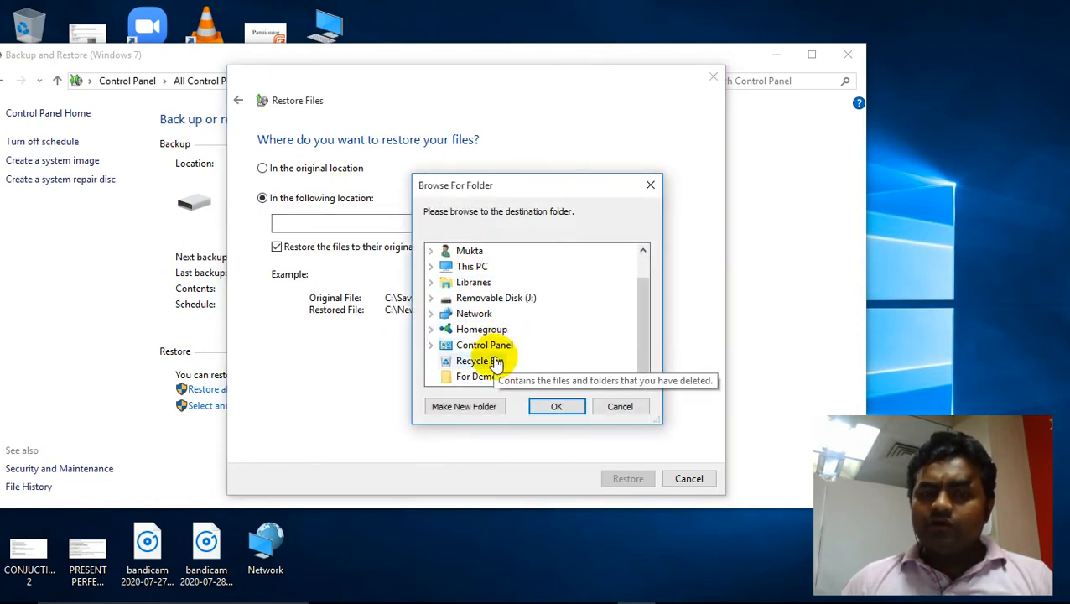
click(433, 268)
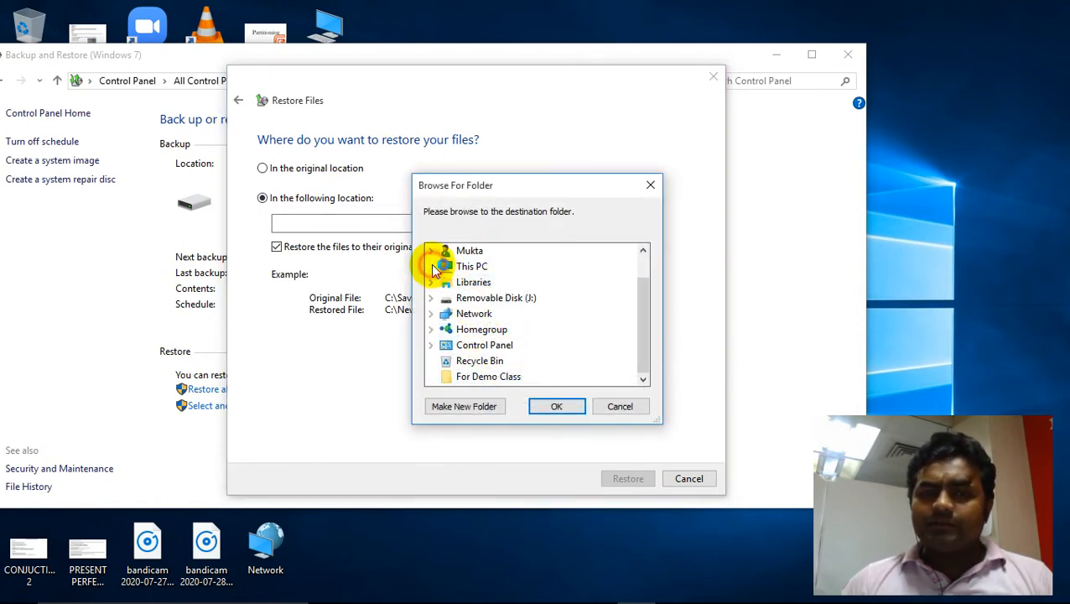
scroll(515, 377, down, 1)
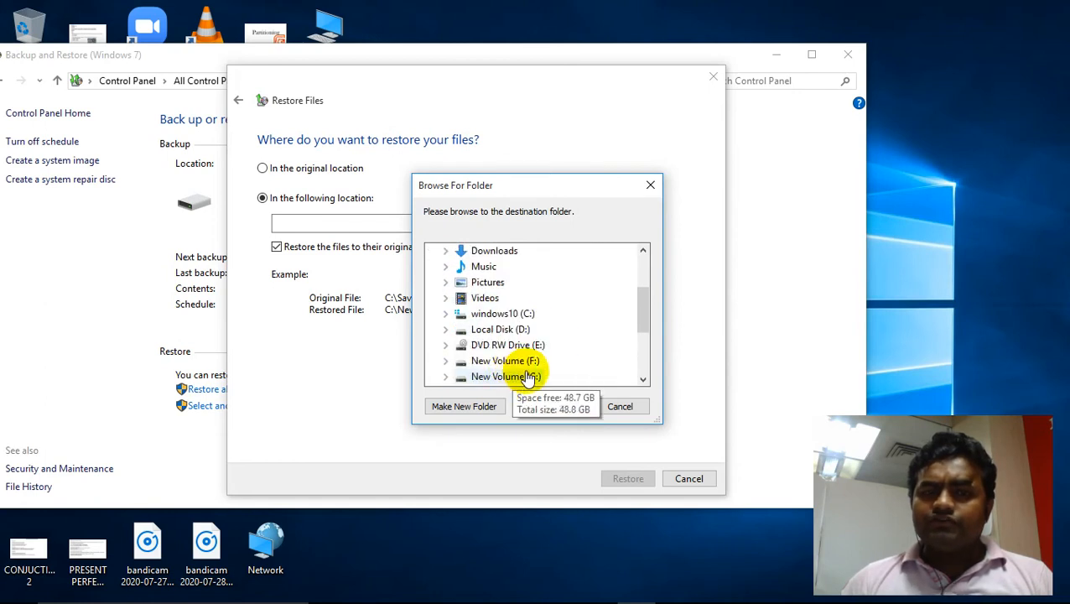
click(513, 361)
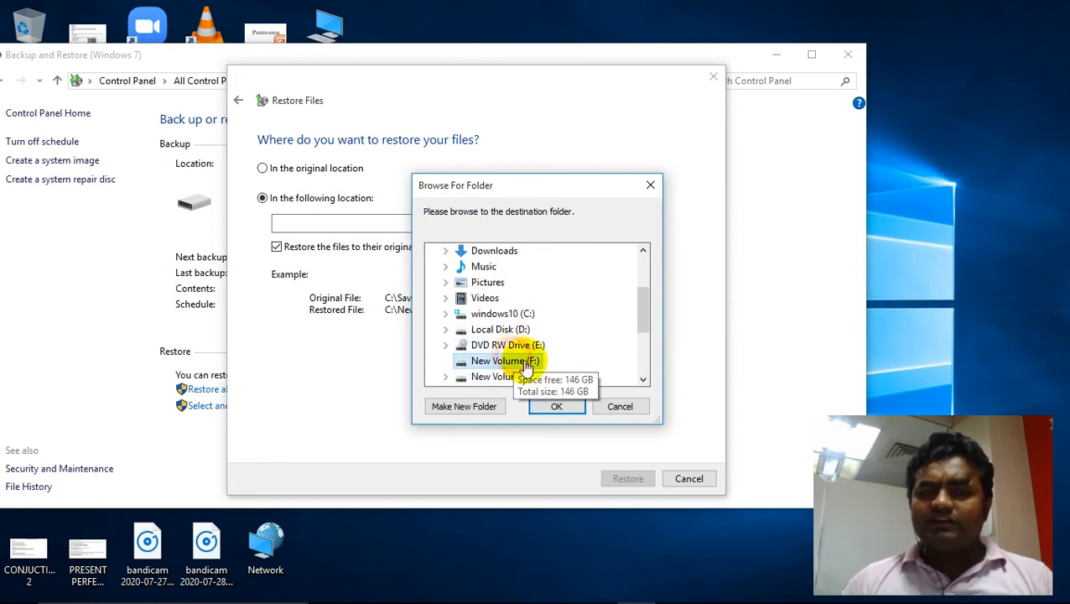
click(623, 403)
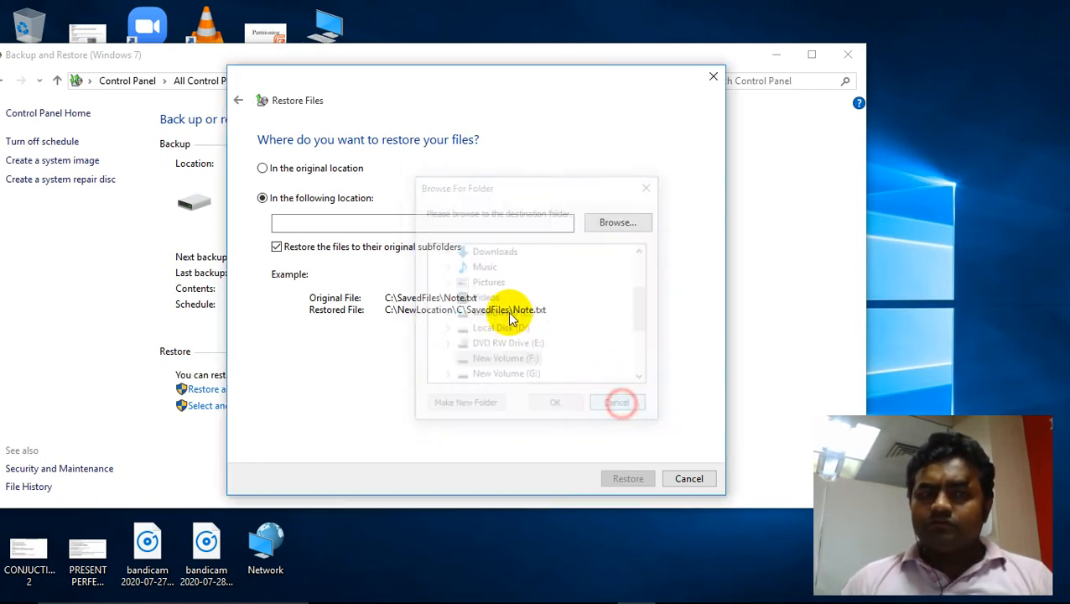
- Restore the files to their original location, finish the wizard, and close Backup and Restore
click(264, 168)
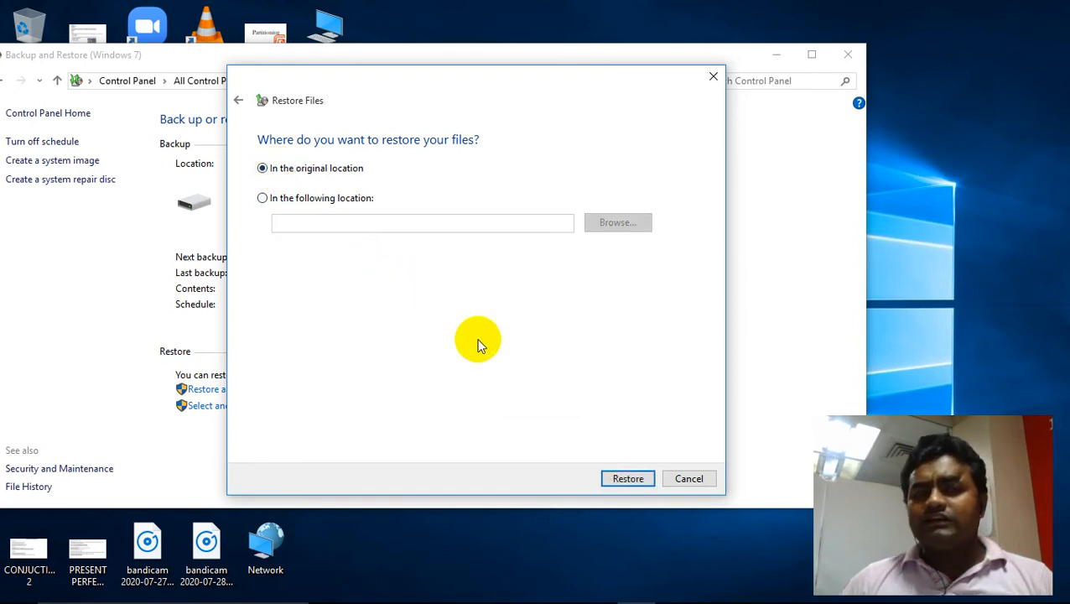
click(626, 479)
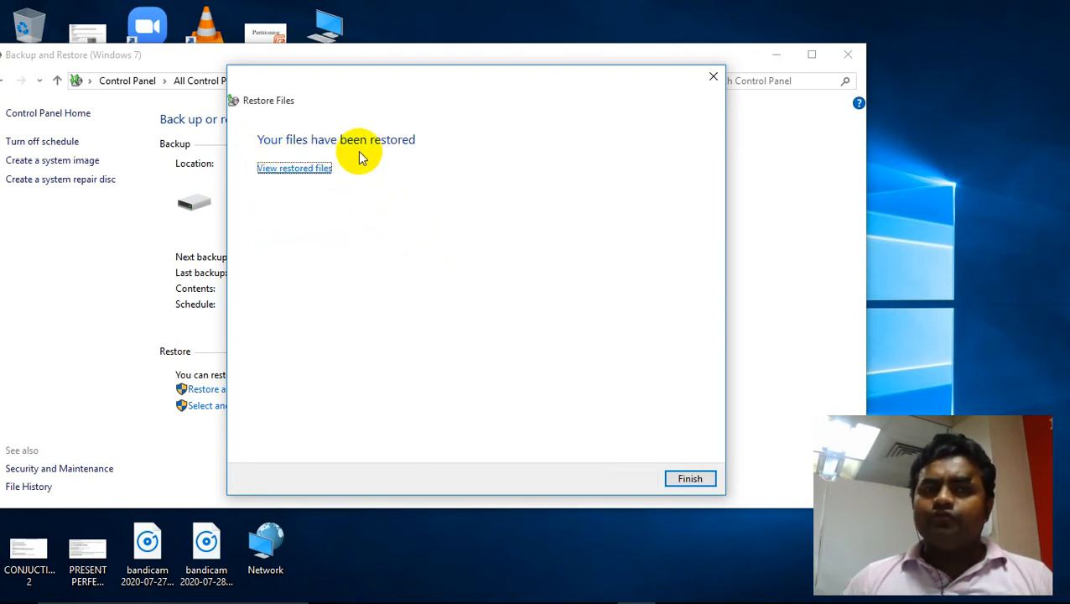
click(690, 479)
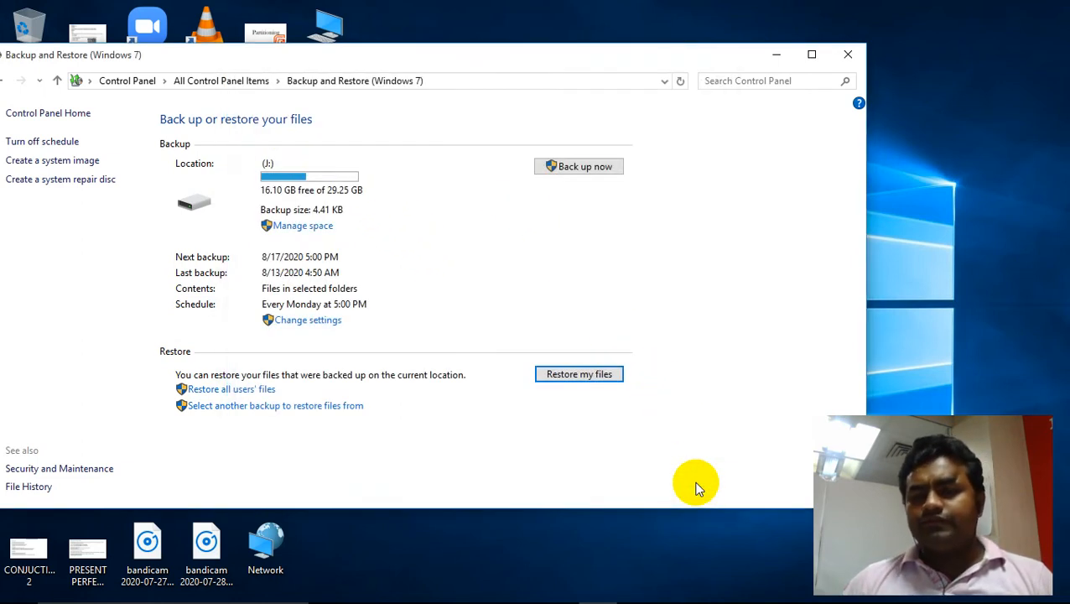
click(851, 56)
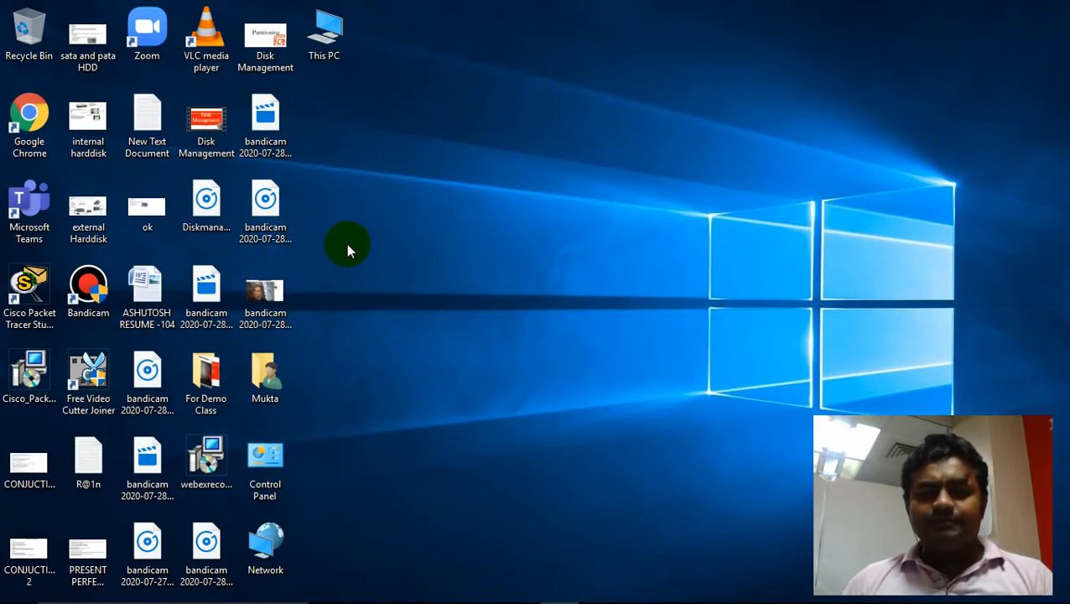
- Open Local Disk (D:) in File Explorer to check for the Ultra ISO Premium 9.3.6.2750 Full folder, then close it
double_click(332, 56)
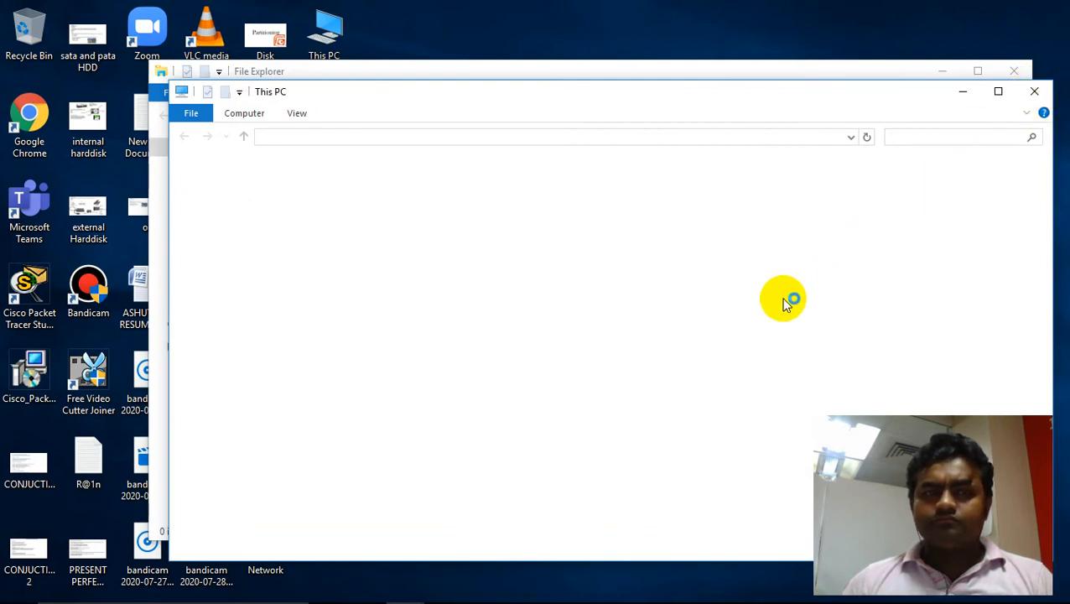
click(1034, 92)
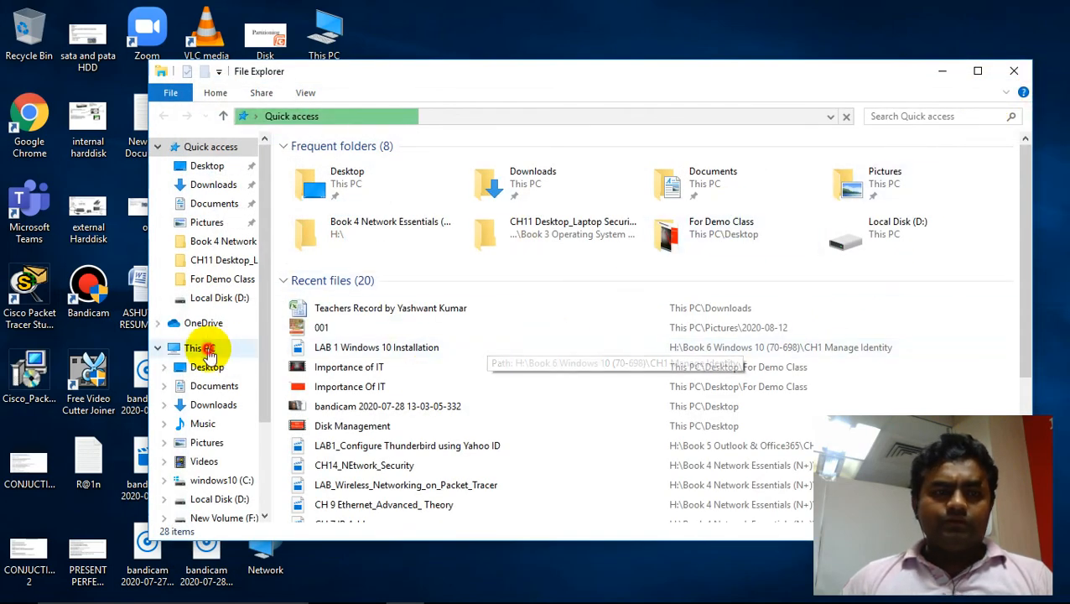
click(202, 348)
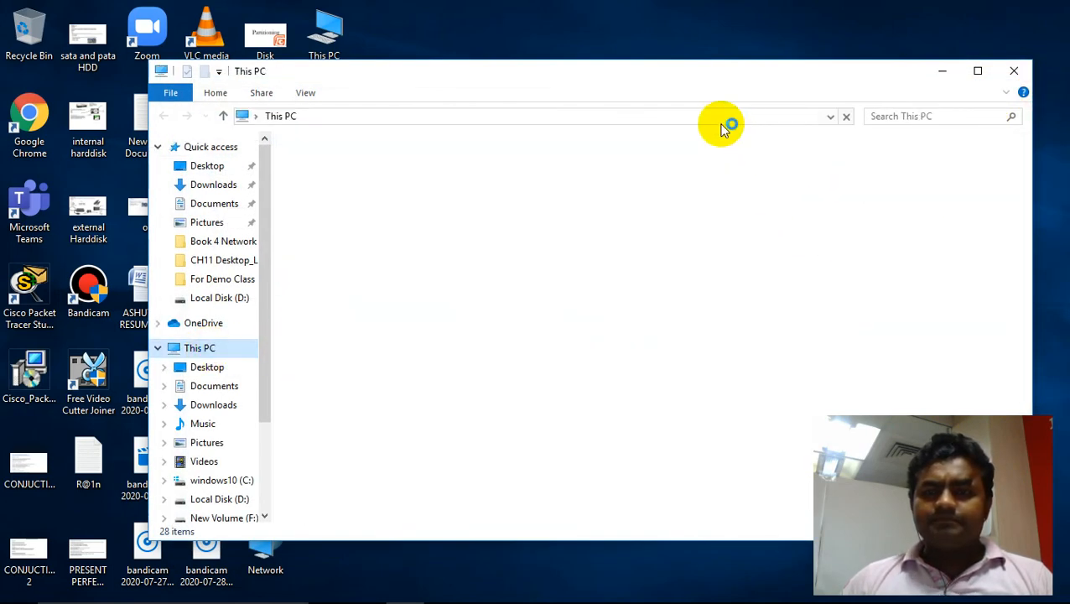
click(592, 286)
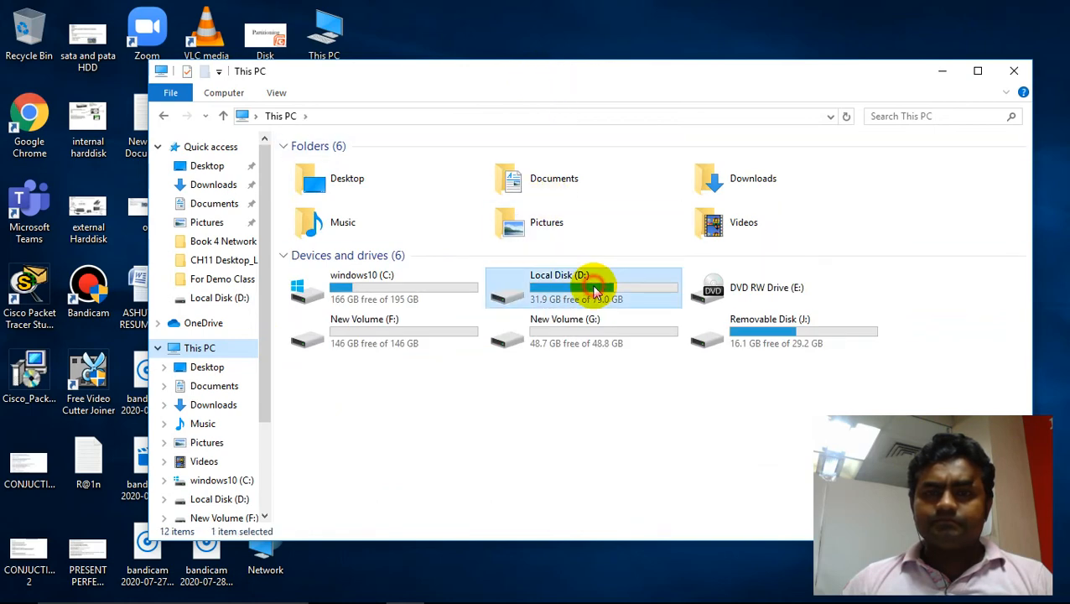
double_click(593, 285)
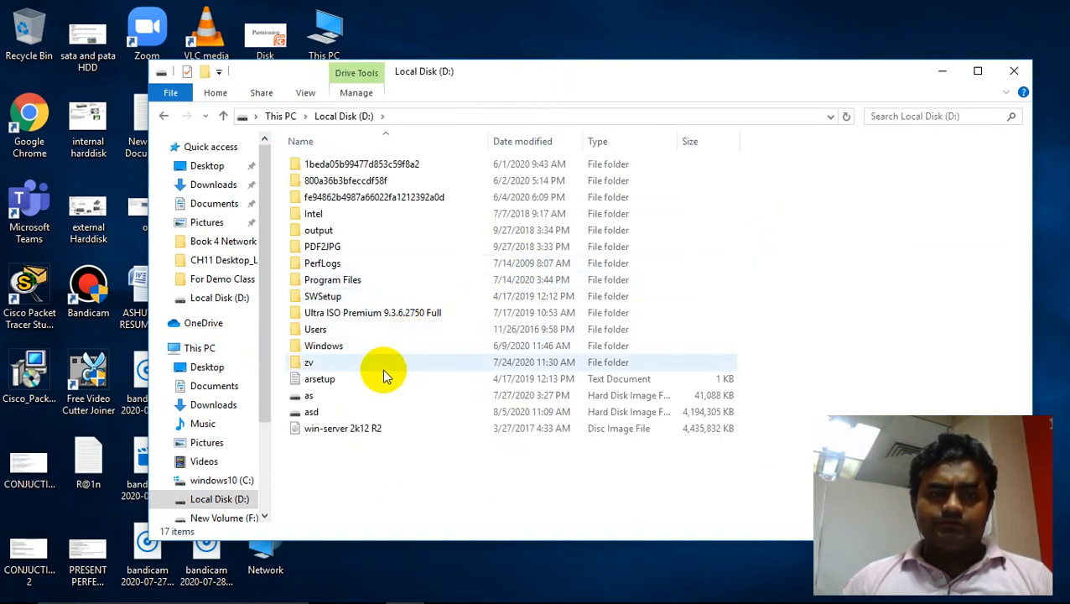
click(344, 317)
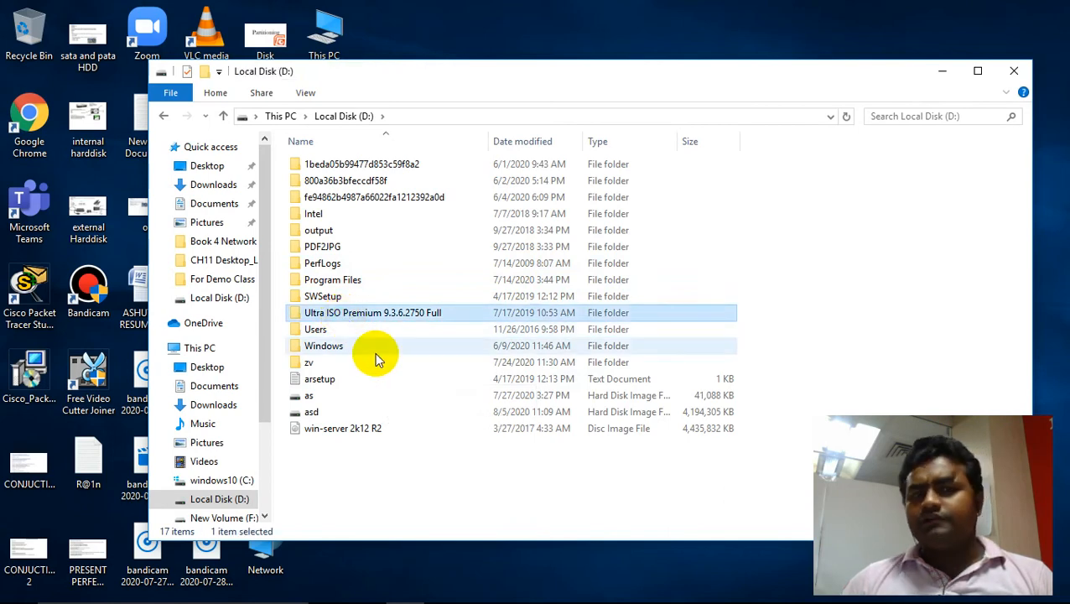
drag(568, 72, 388, 39)
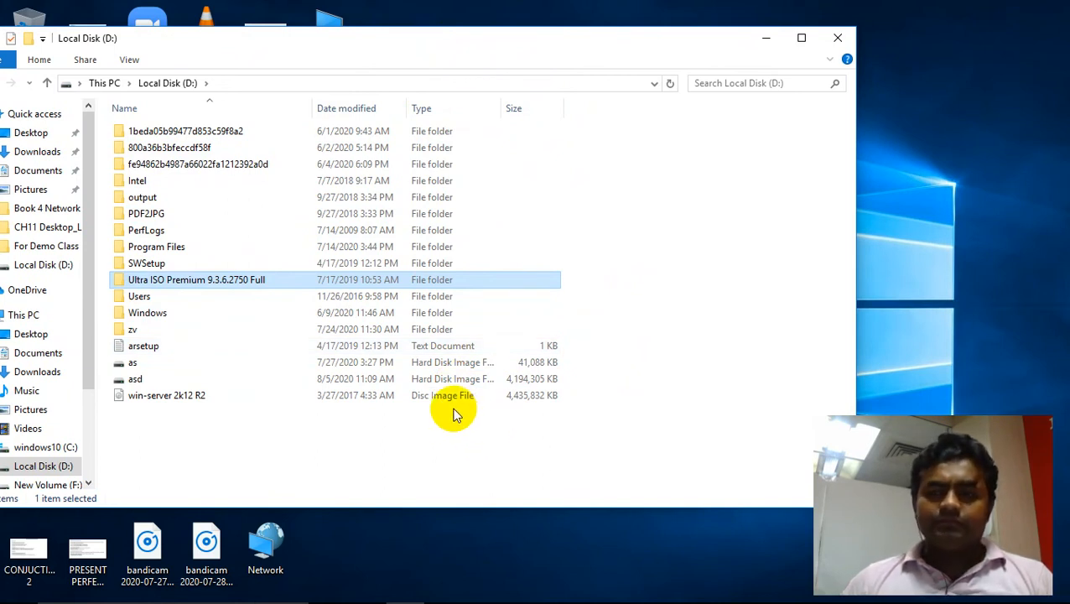
click(836, 37)
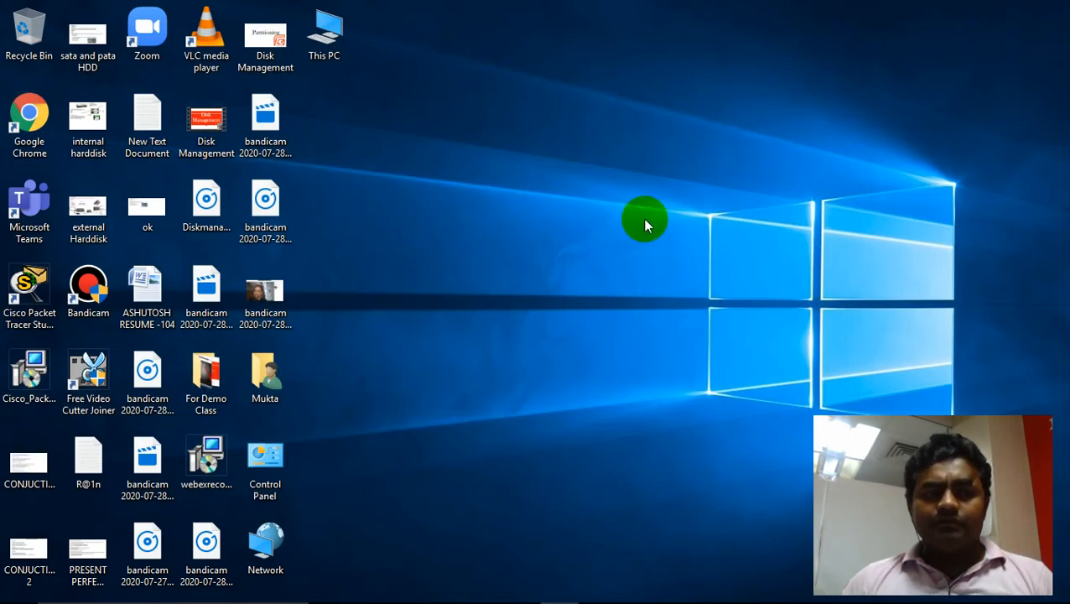
- Open System Protection from This PC's properties and review the protection settings for windows10 (C:)
right_click(328, 46)
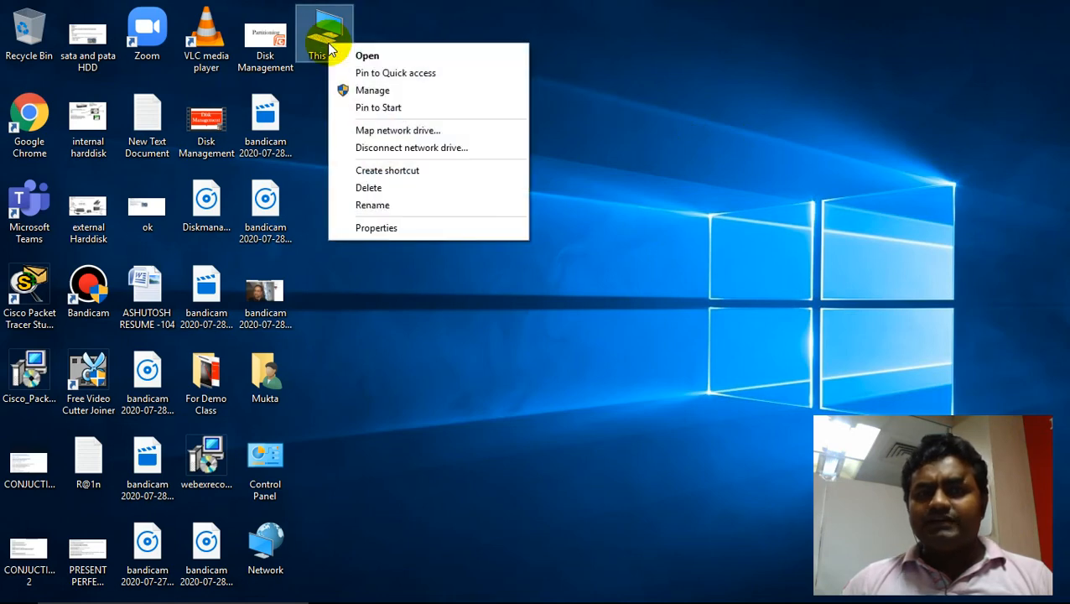
click(378, 228)
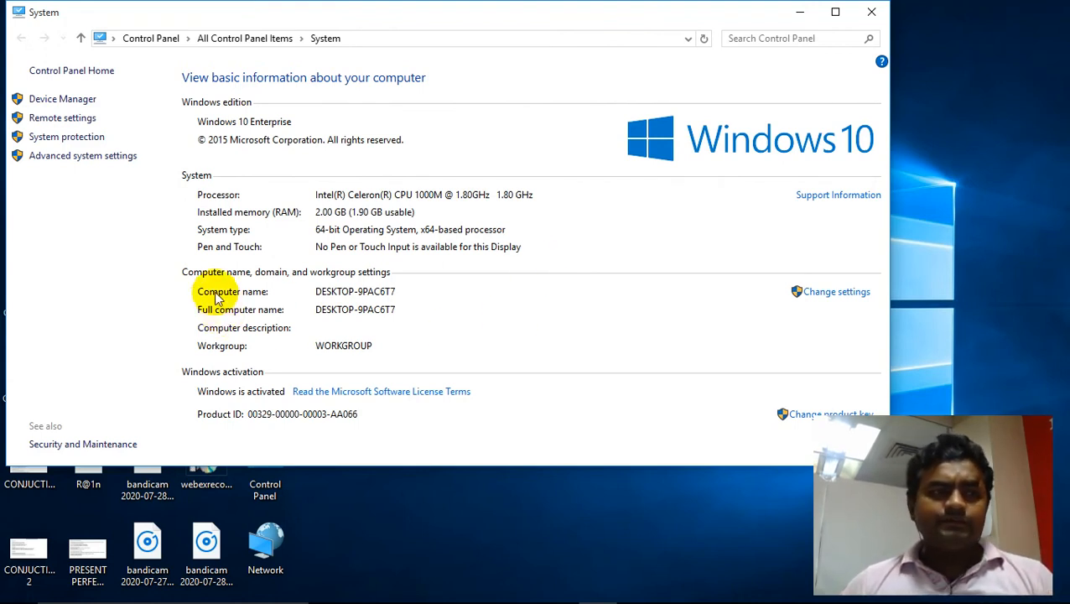
click(60, 141)
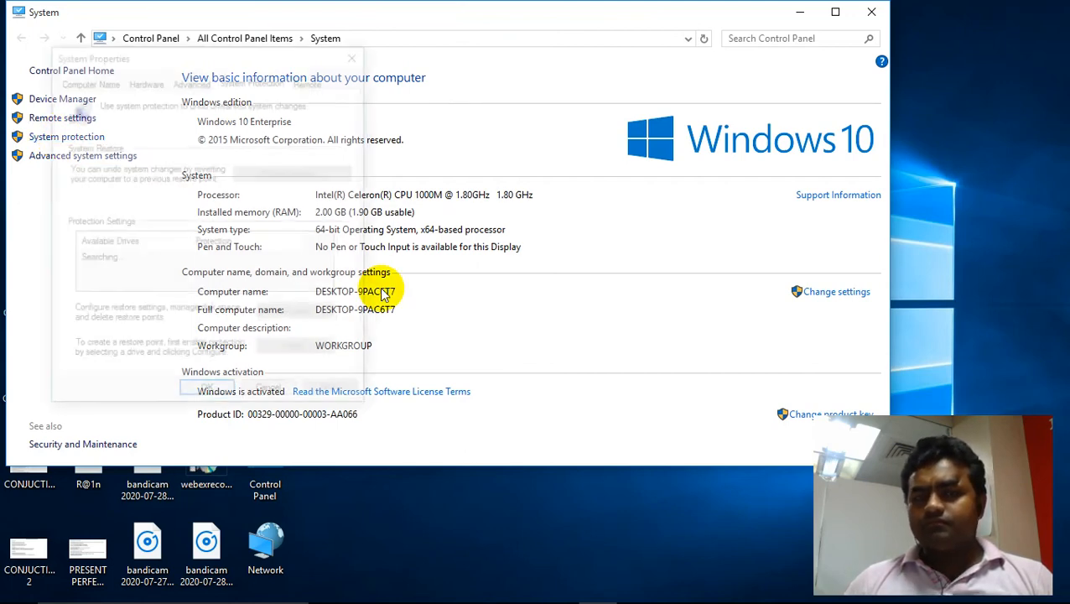
drag(184, 56, 239, 50)
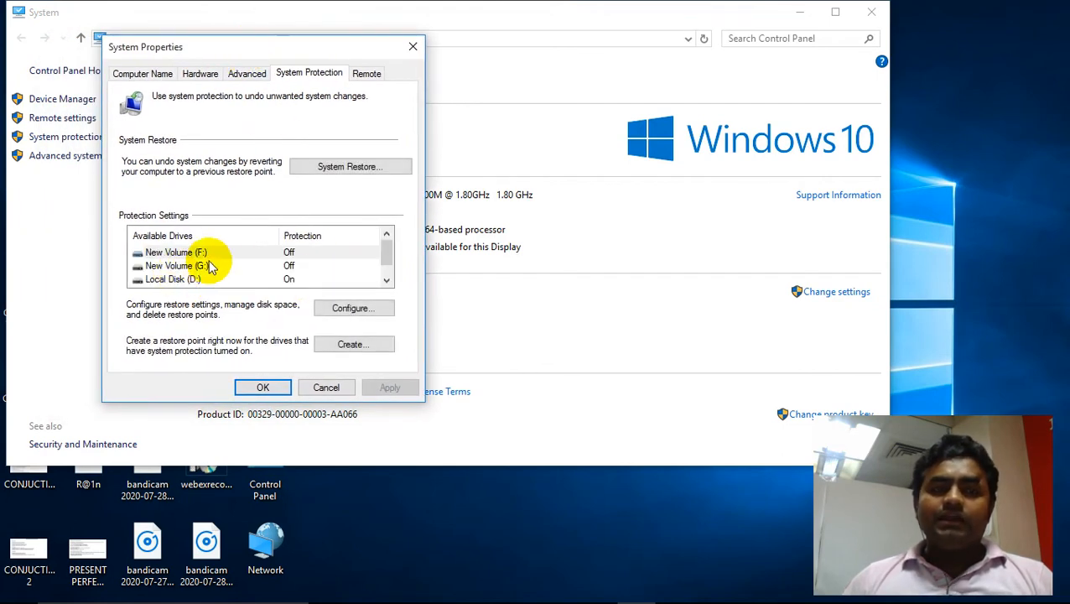
click(189, 269)
click(183, 280)
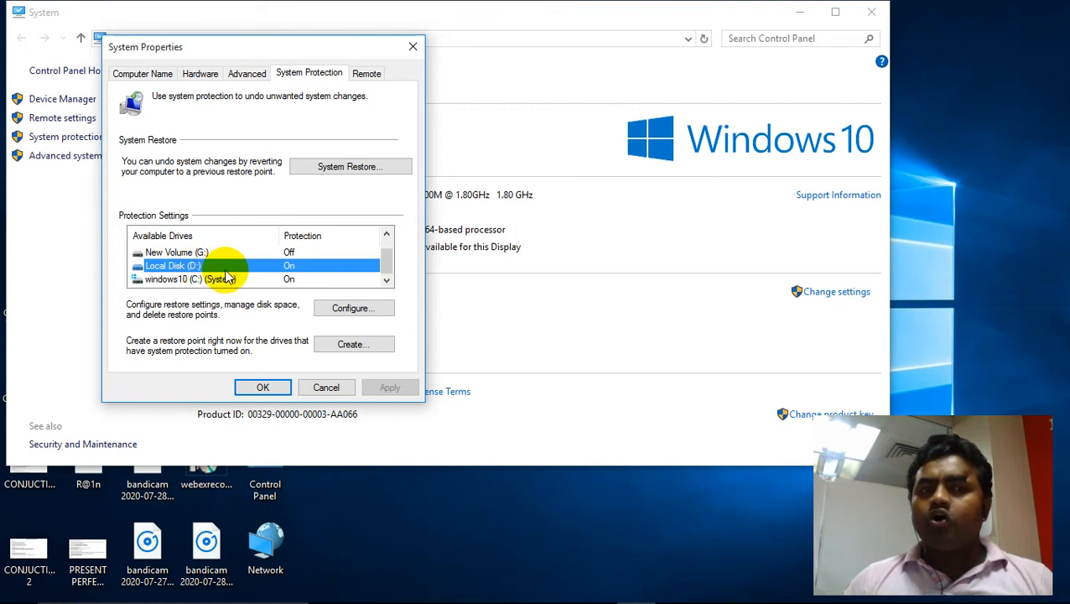
click(172, 279)
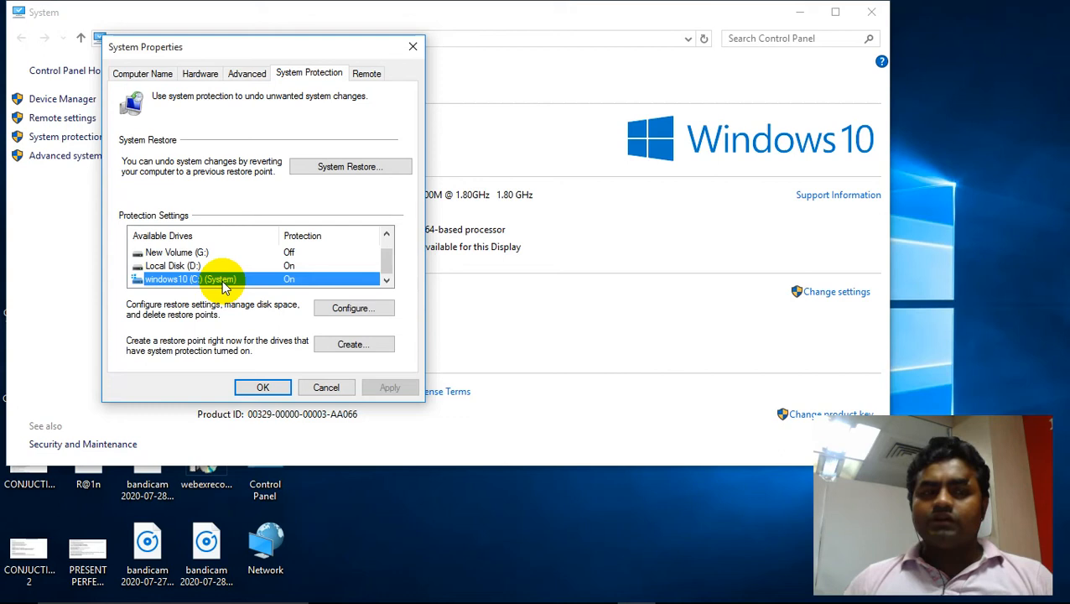
click(328, 311)
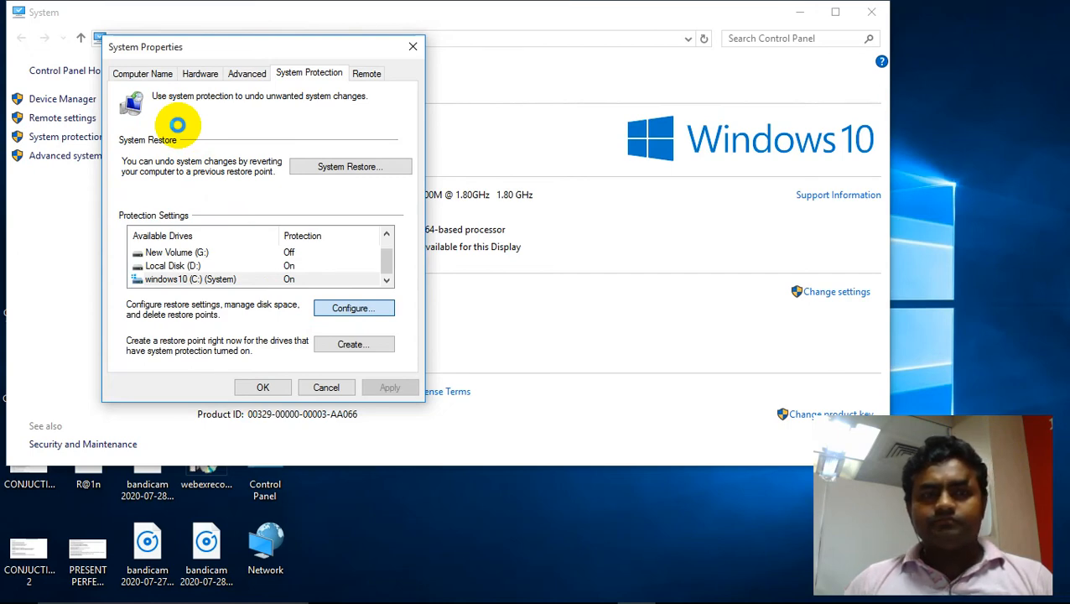
click(179, 160)
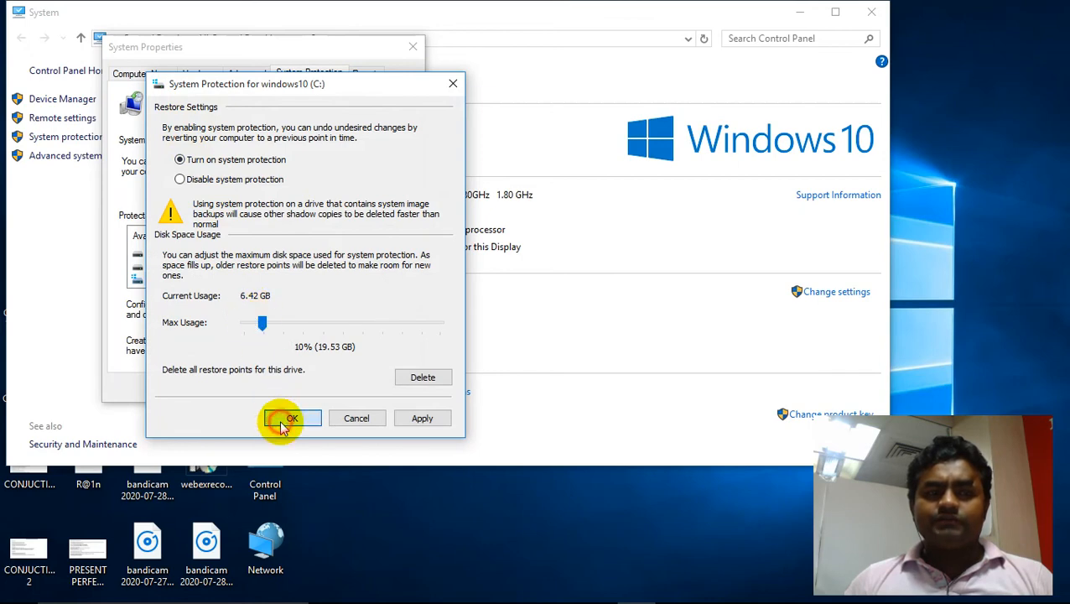
click(283, 421)
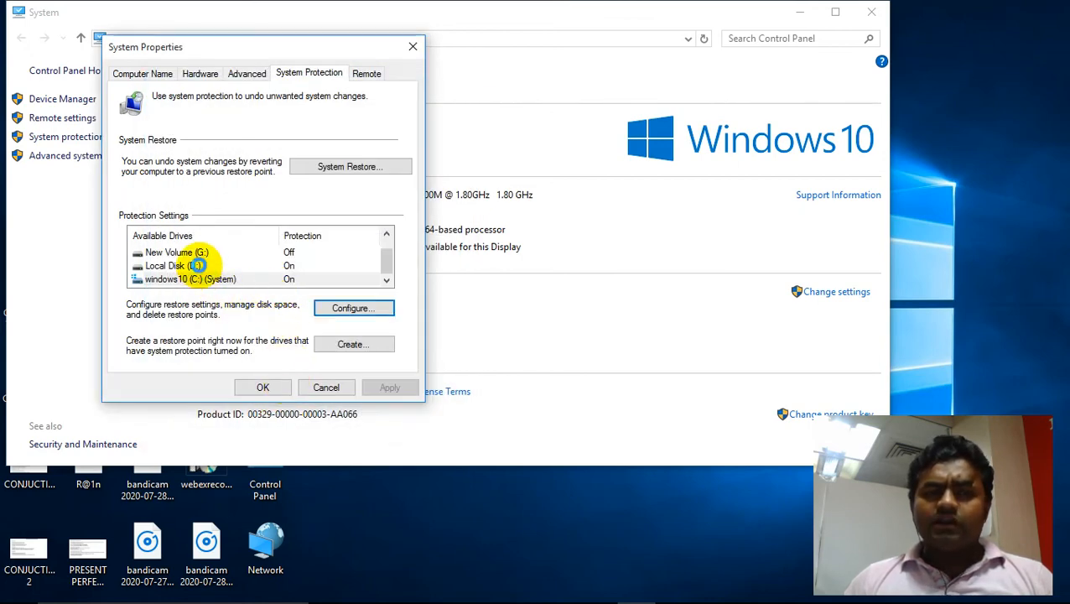
- Turn on system protection for New Volume (G:)
click(261, 253)
click(356, 309)
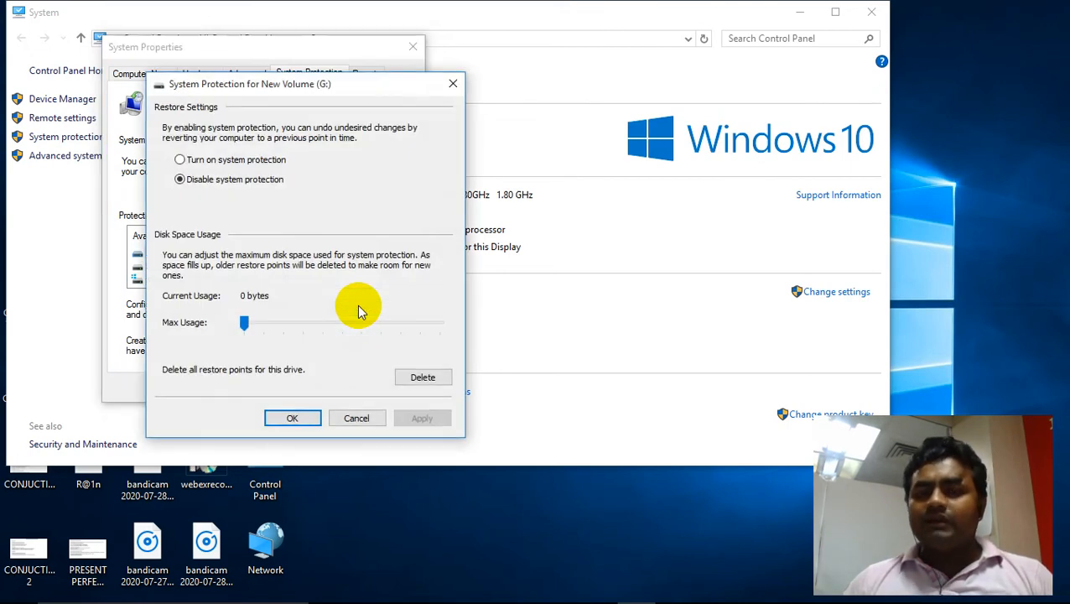
click(210, 160)
click(289, 417)
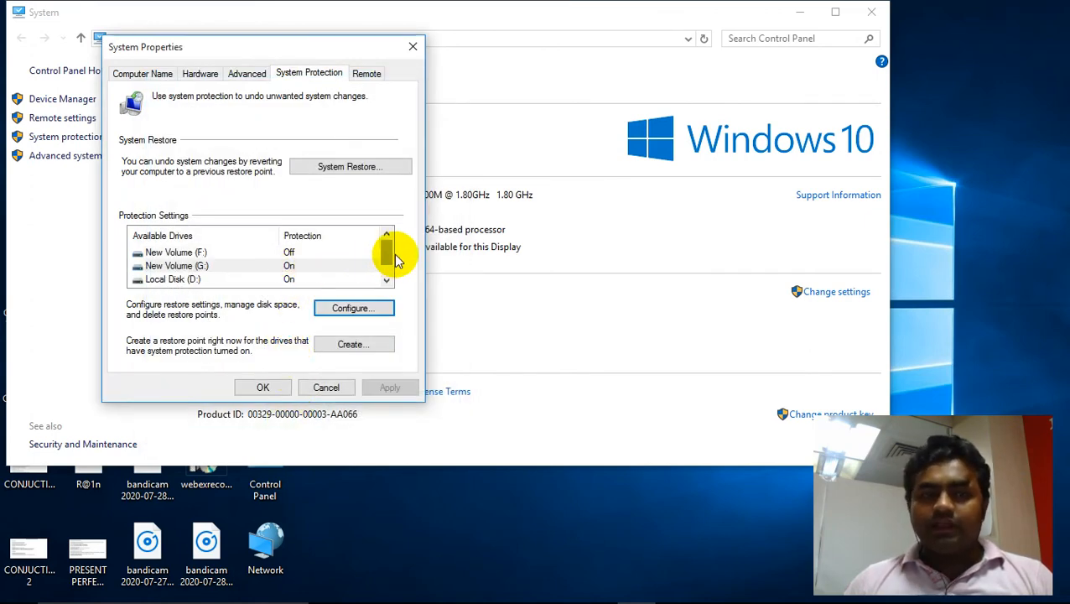
- Turn on system protection for New Volume (F:)
mouse_move(388, 252)
mouse_down()
mouse_move(388, 288)
mouse_move(383, 239)
mouse_up()
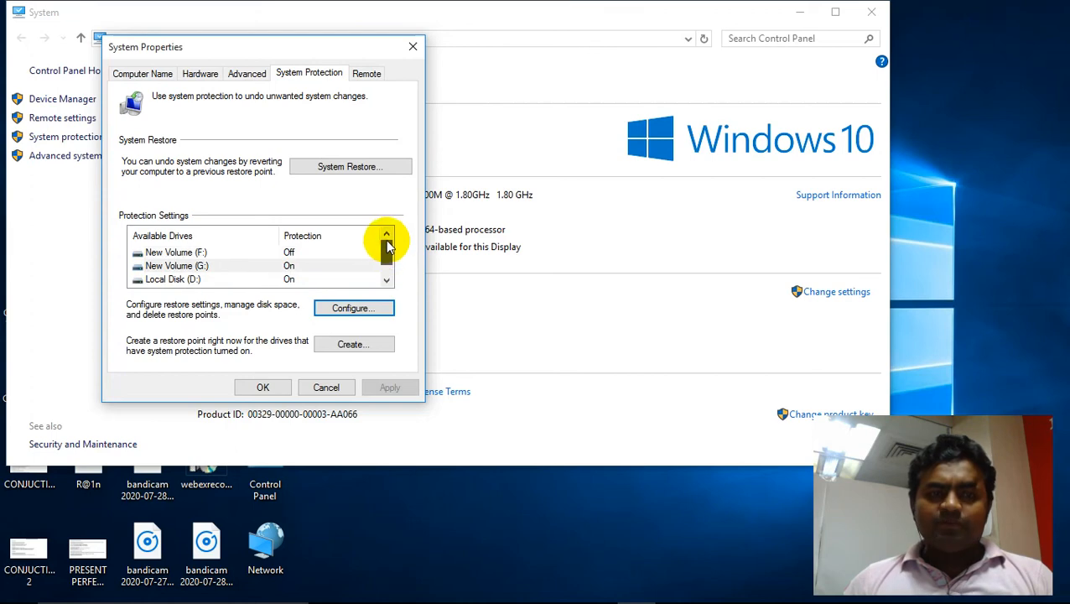
click(279, 253)
click(356, 307)
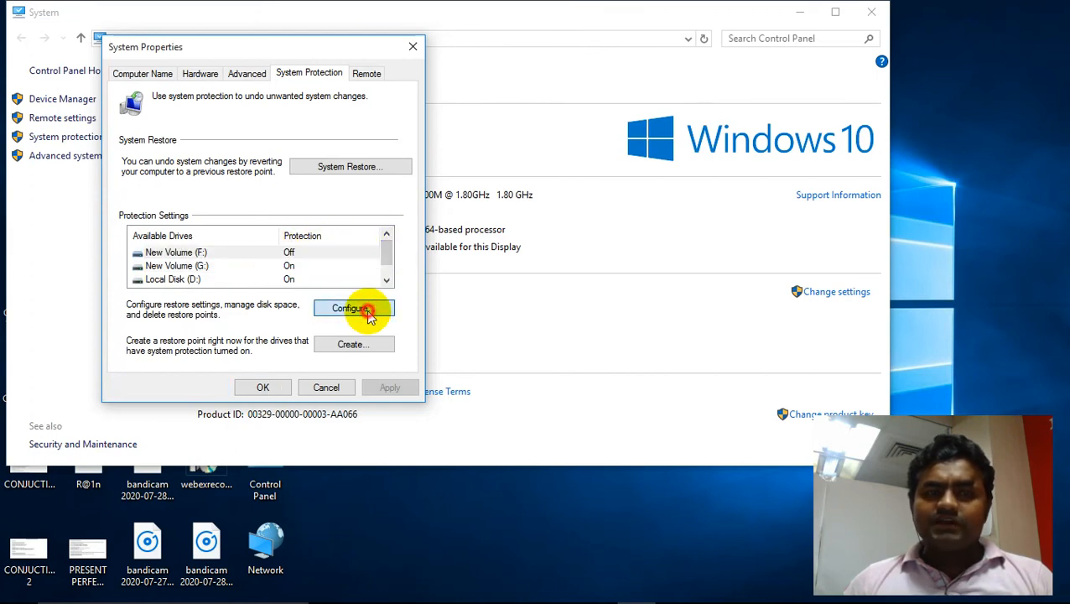
click(180, 160)
click(283, 415)
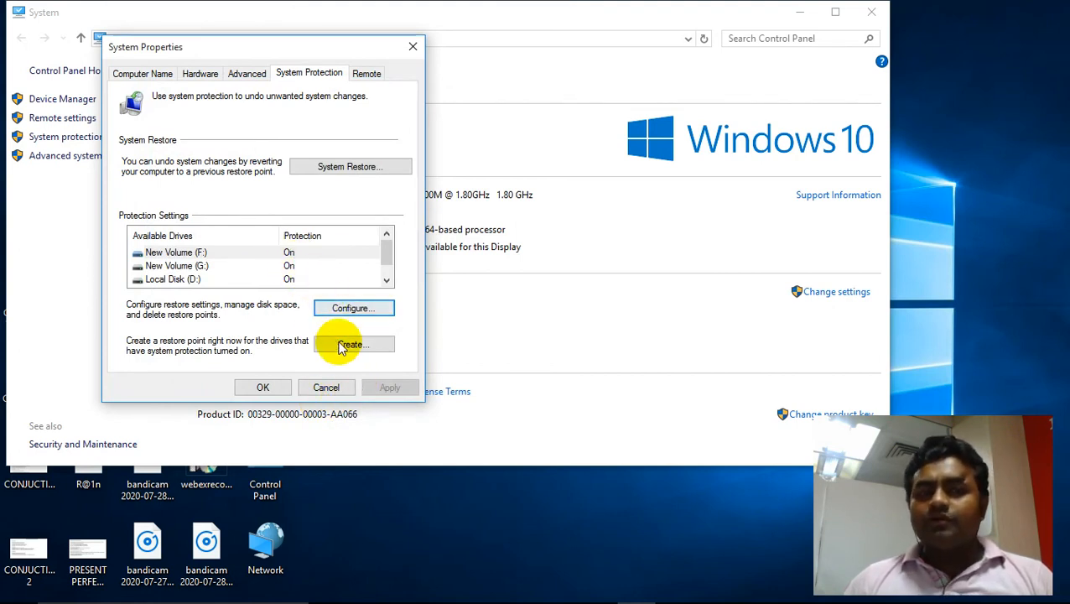
- Create a restore point described as "new restorepoint" and close the confirmation
click(353, 345)
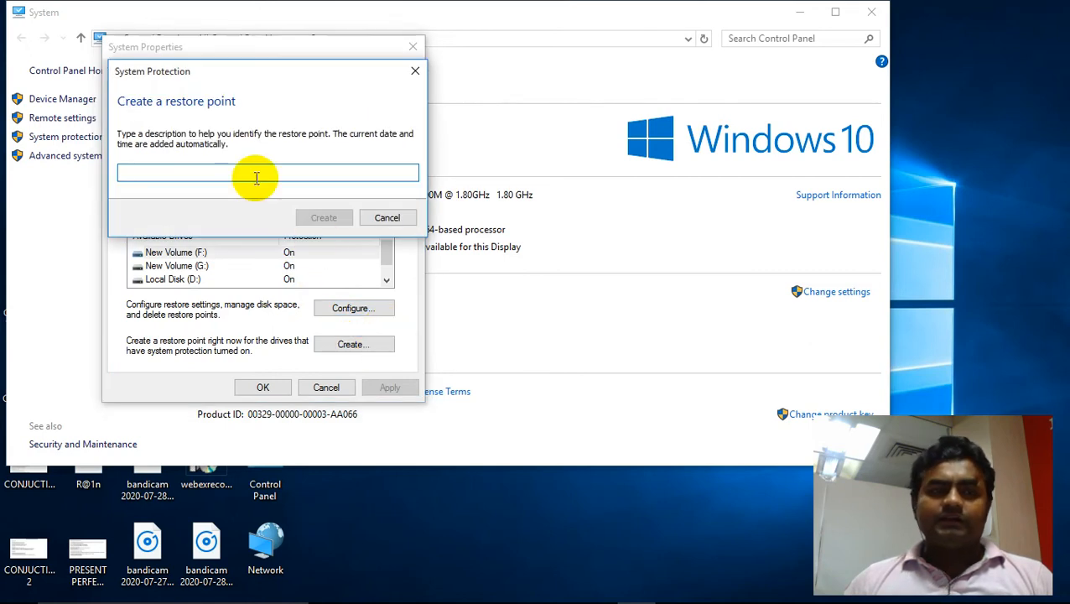
text(new restor)
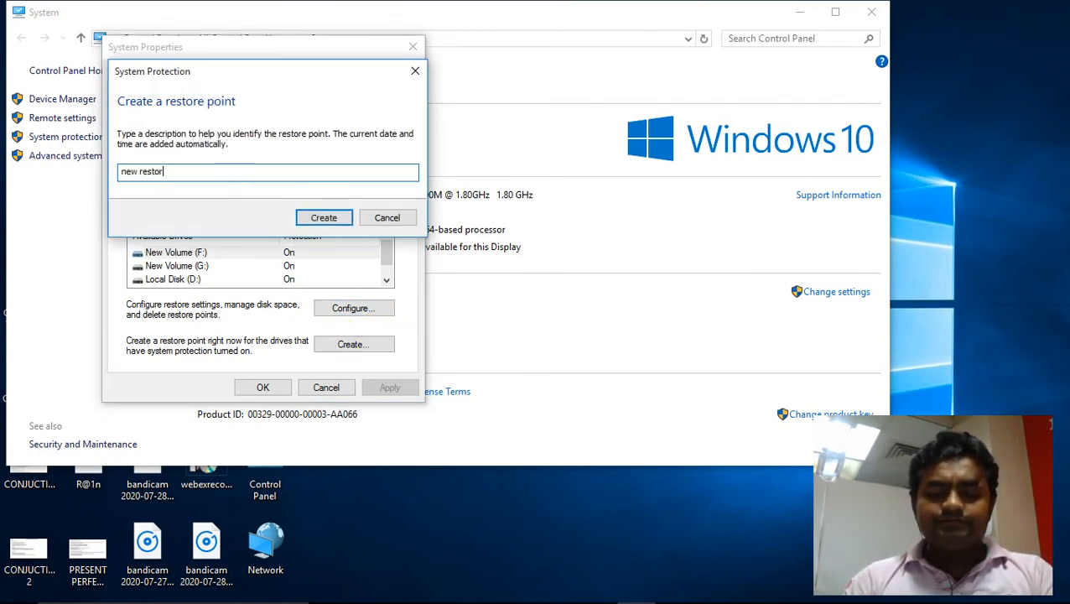
text(epoint)
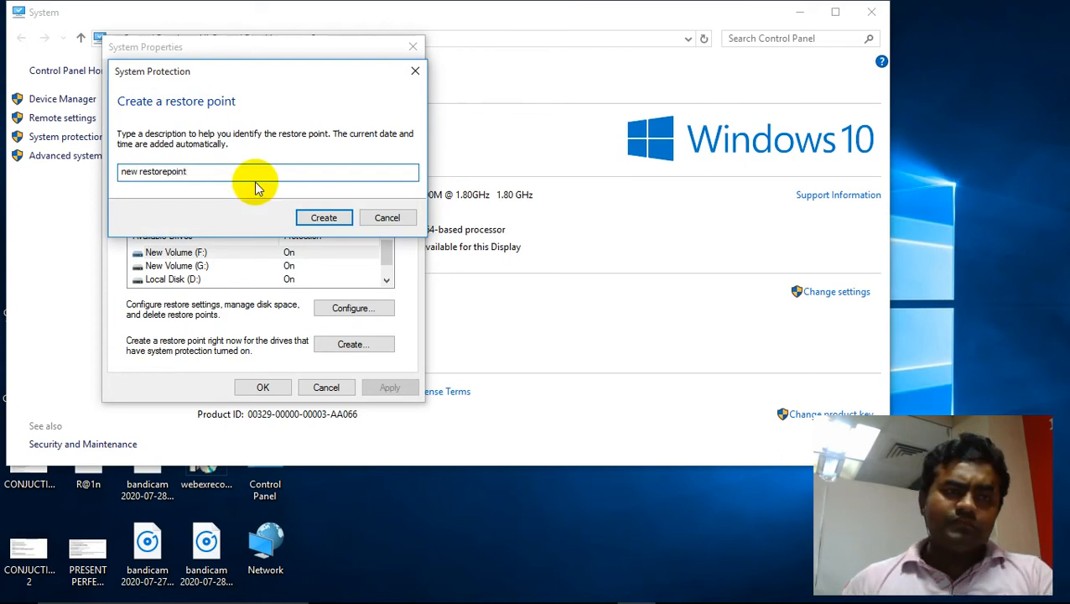
click(311, 216)
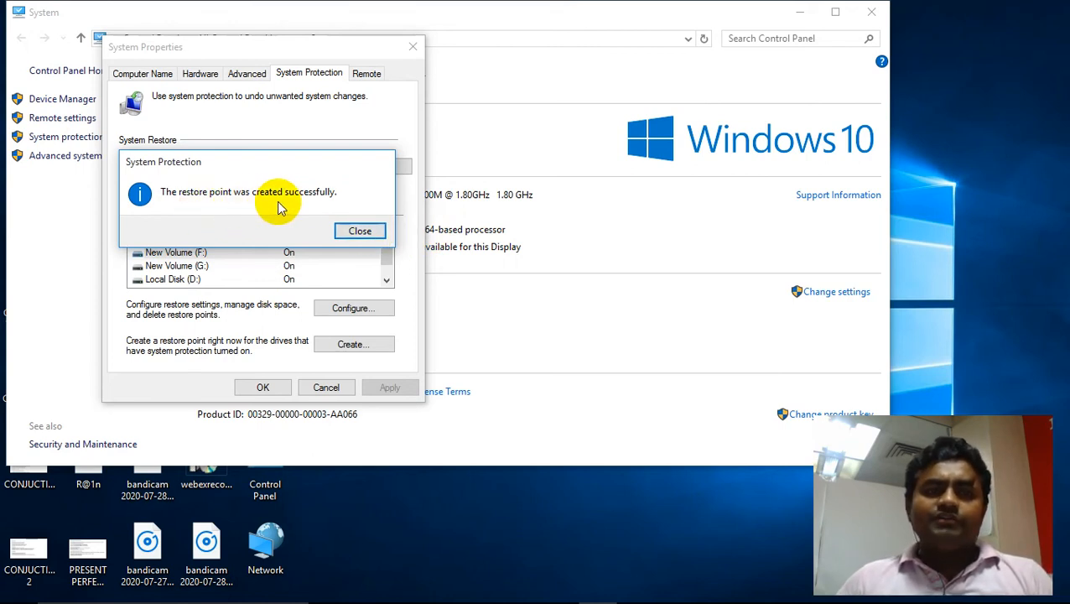
mouse_move(527, 7)
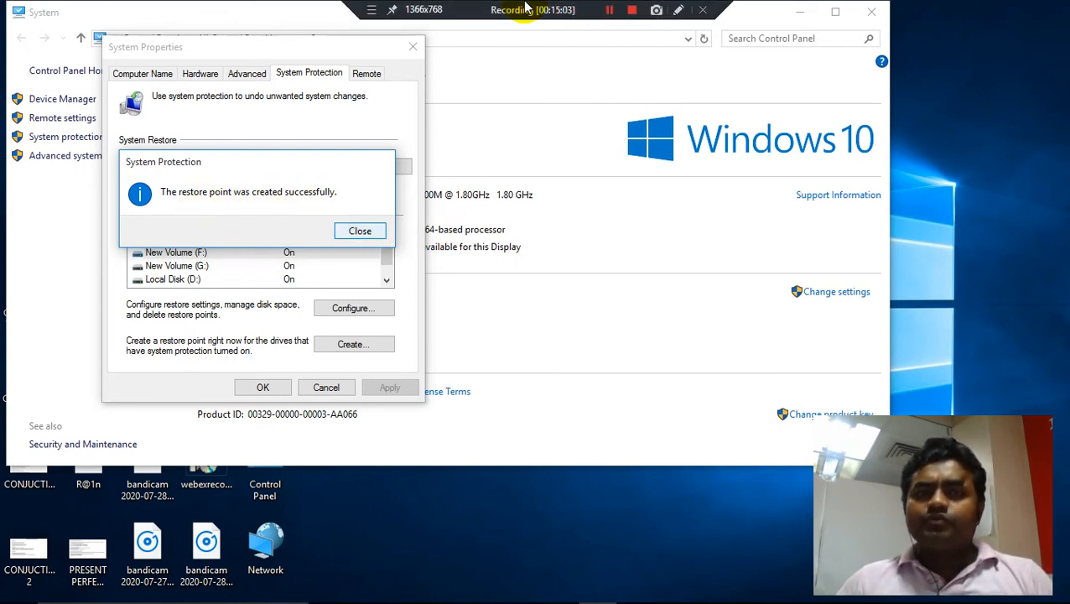
click(358, 233)
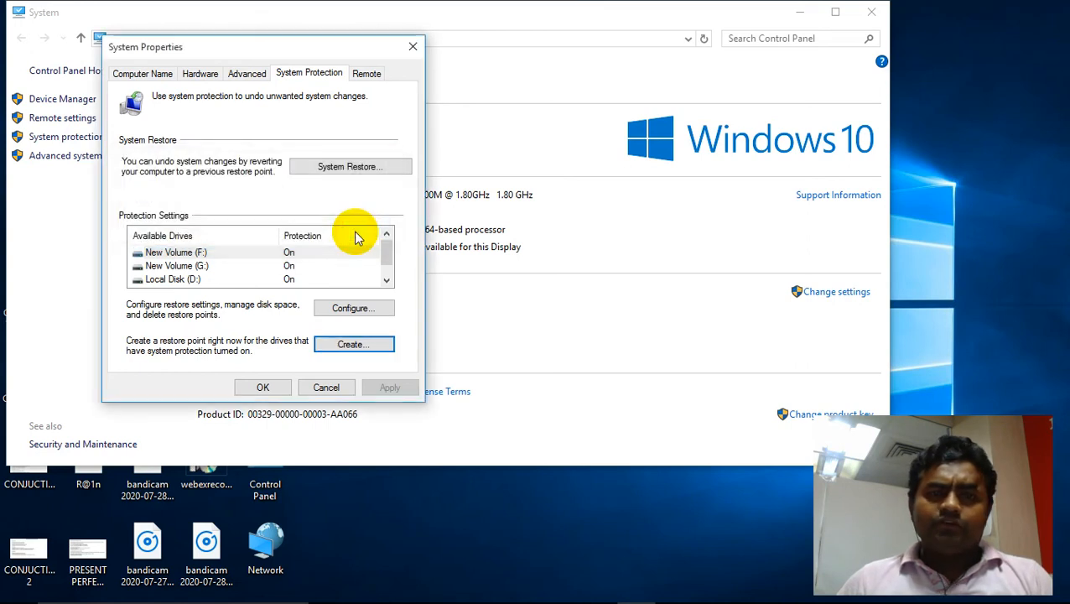
- Close System Properties and the System window
click(272, 387)
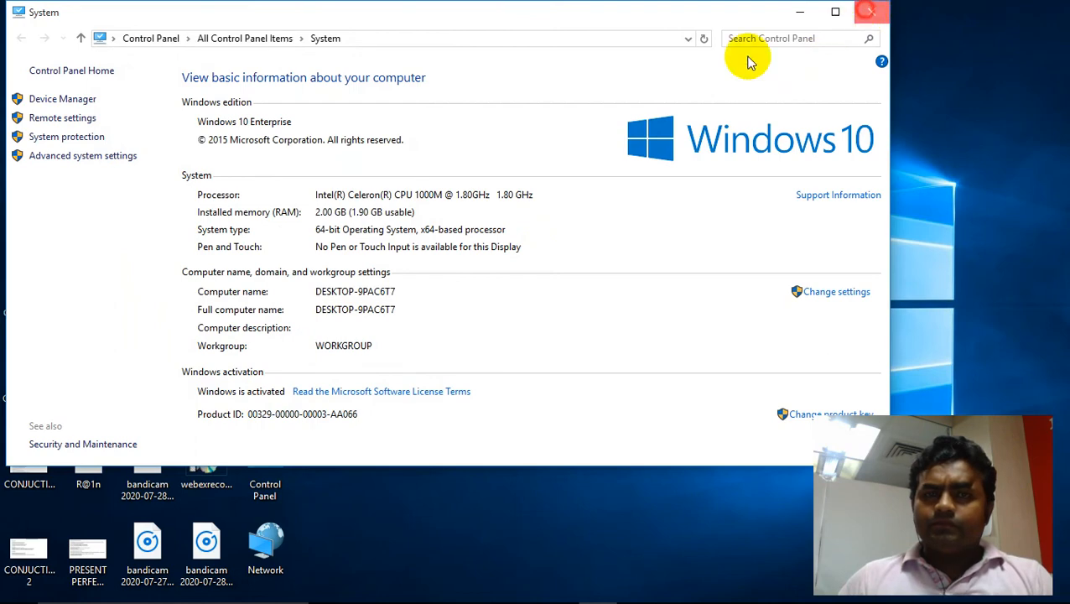
click(869, 11)
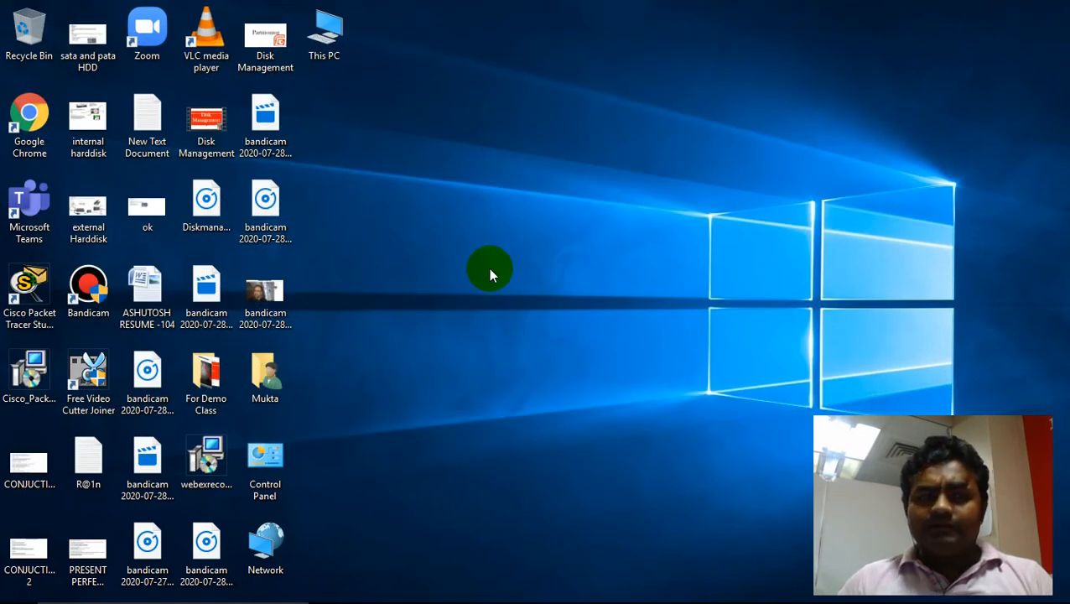
right_click(483, 220)
click(532, 265)
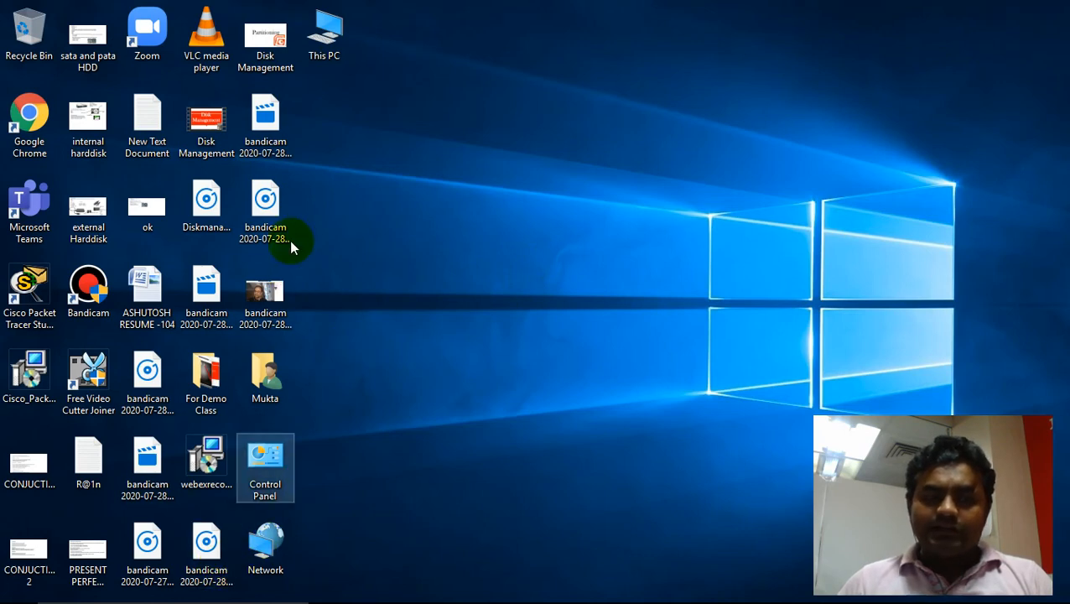
- Open This PC and show the previous versions of Local Disk (D:)
click(322, 59)
double_click(323, 60)
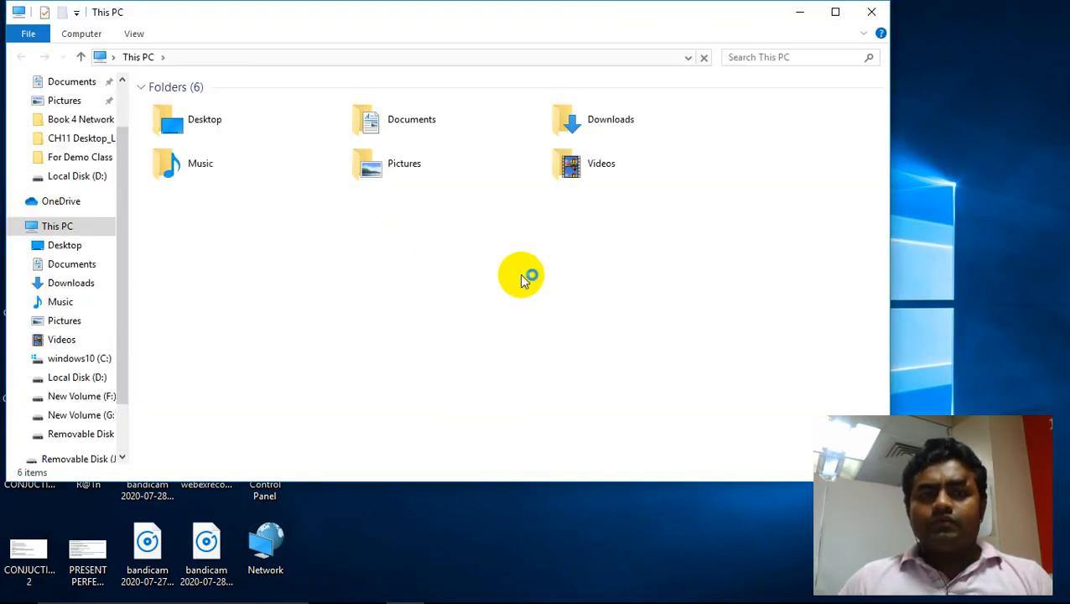
click(57, 226)
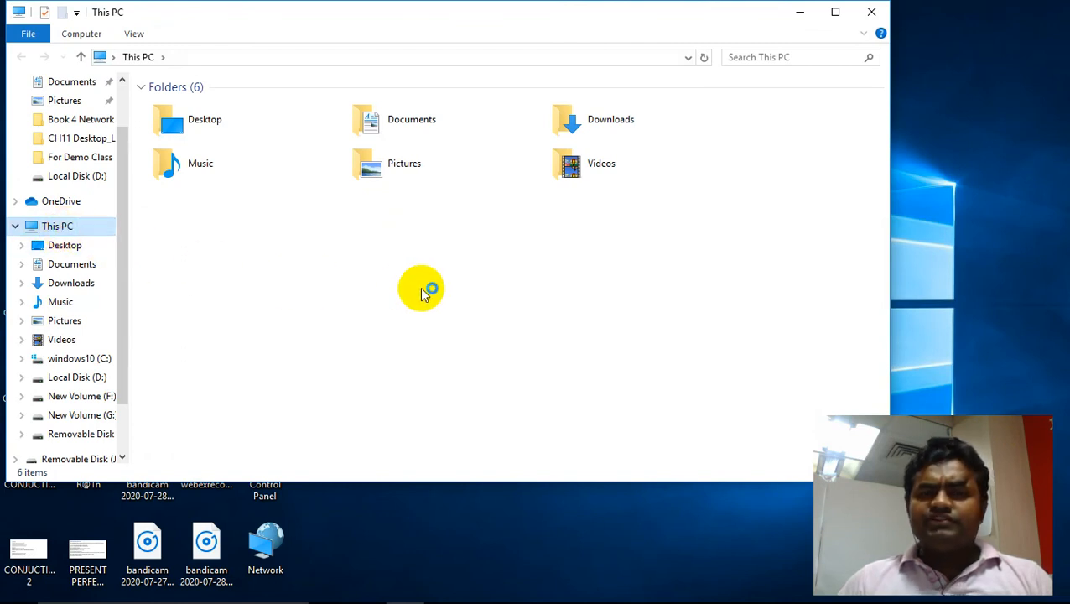
click(436, 234)
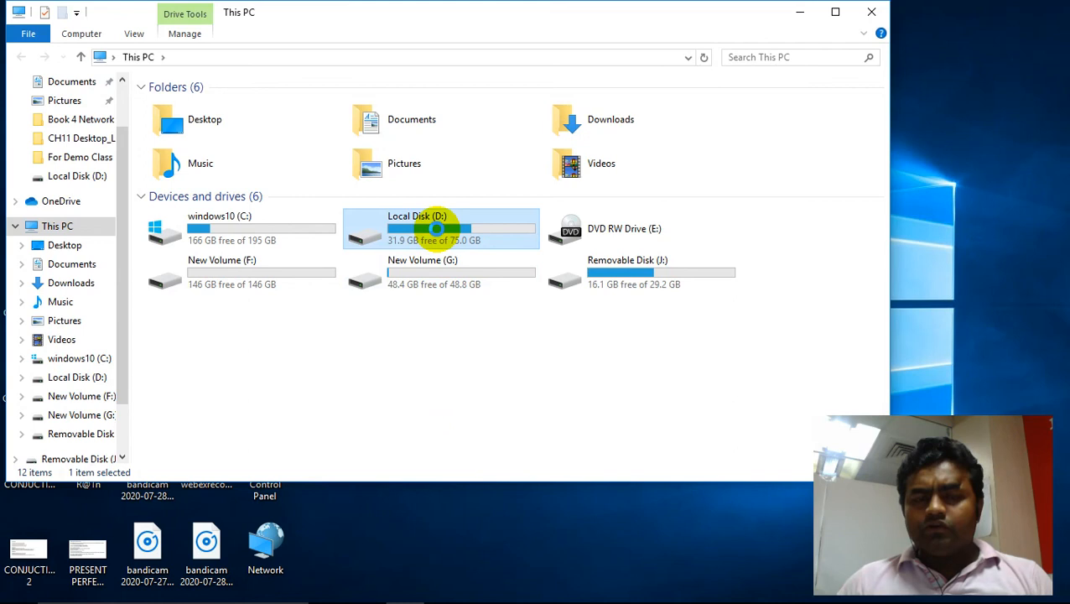
right_click(437, 230)
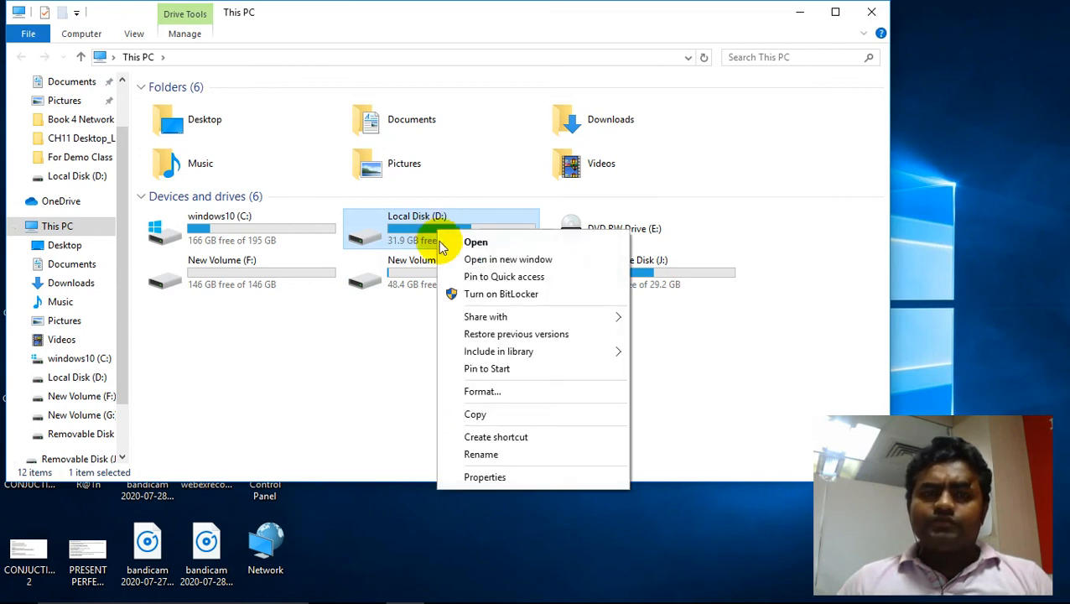
click(515, 336)
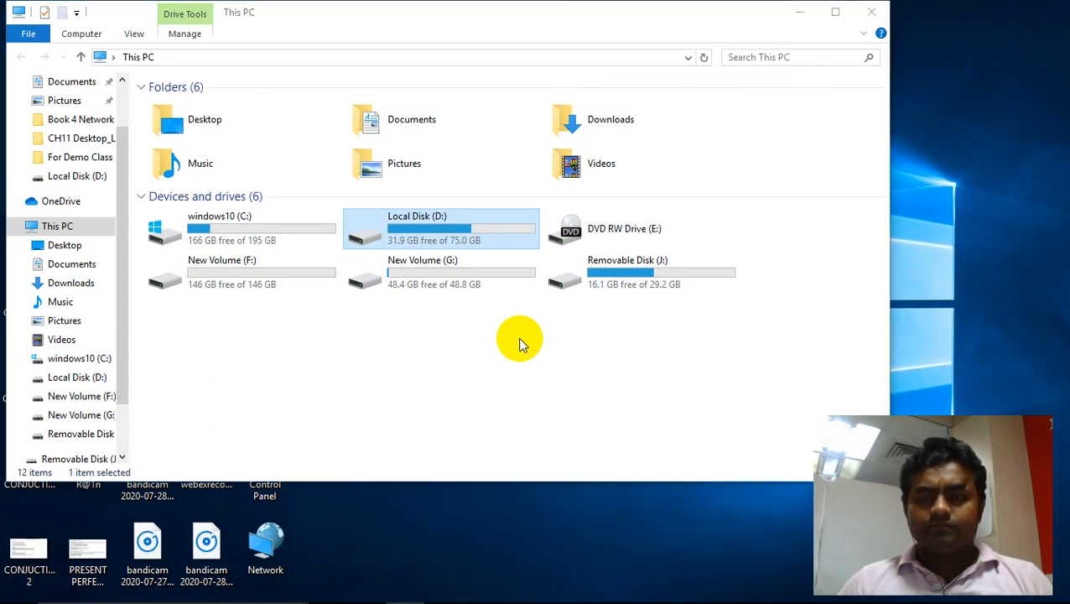
drag(646, 220, 419, 152)
click(426, 174)
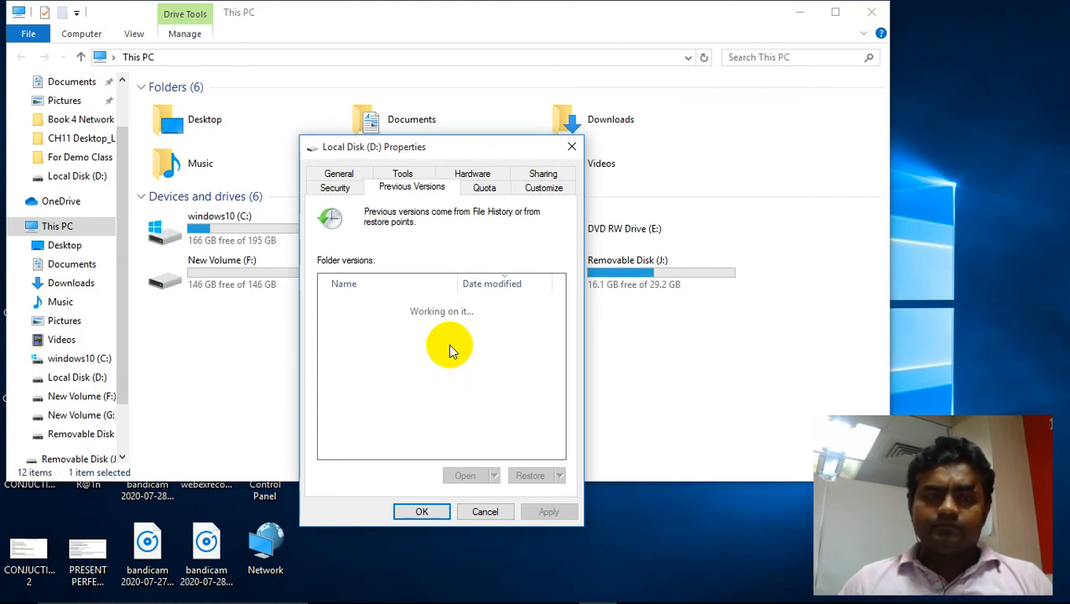
drag(437, 147, 419, 116)
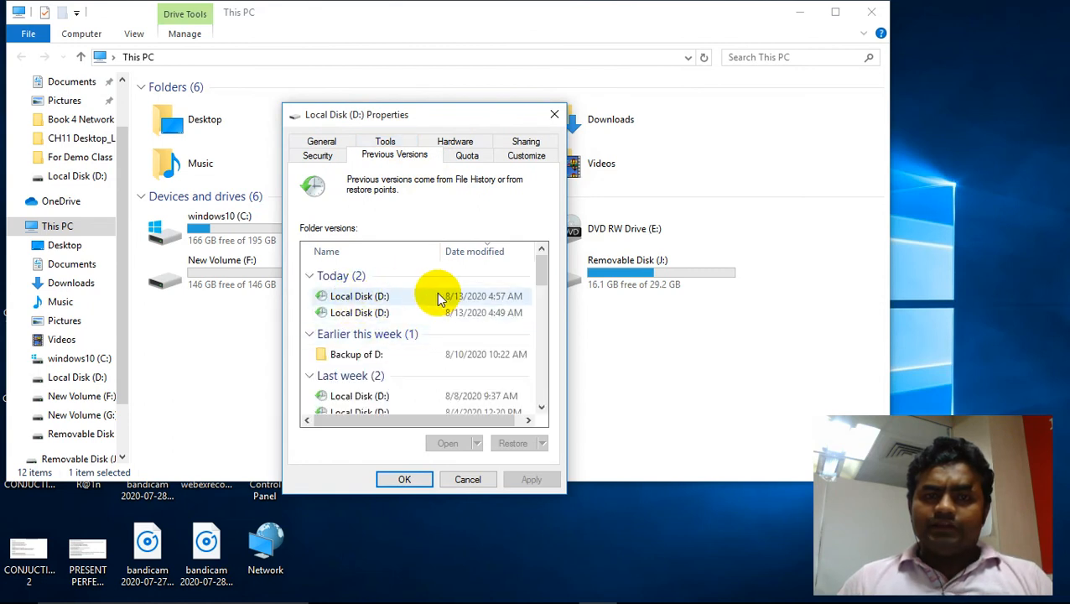
- Start restoring the 8/13/2020 4:57 AM version of Local Disk (D:), then cancel and close the properties
click(370, 302)
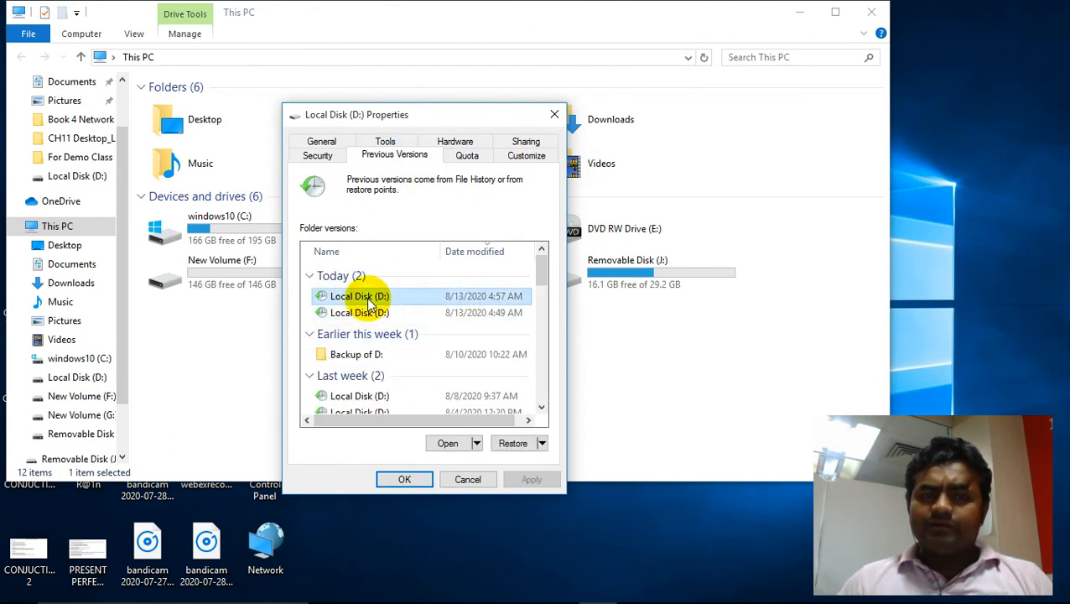
click(510, 444)
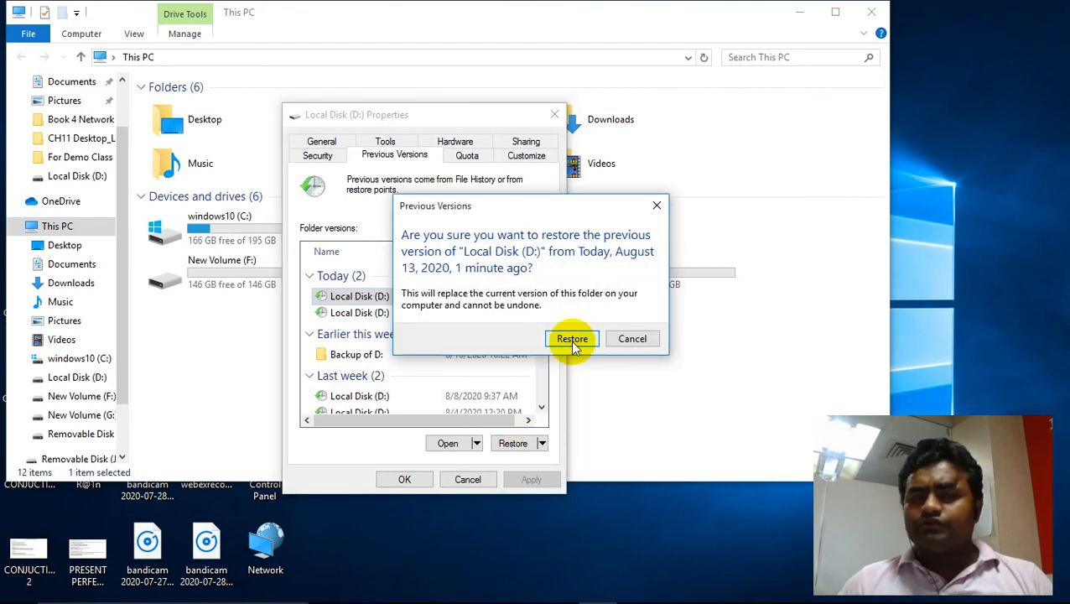
click(628, 339)
click(466, 480)
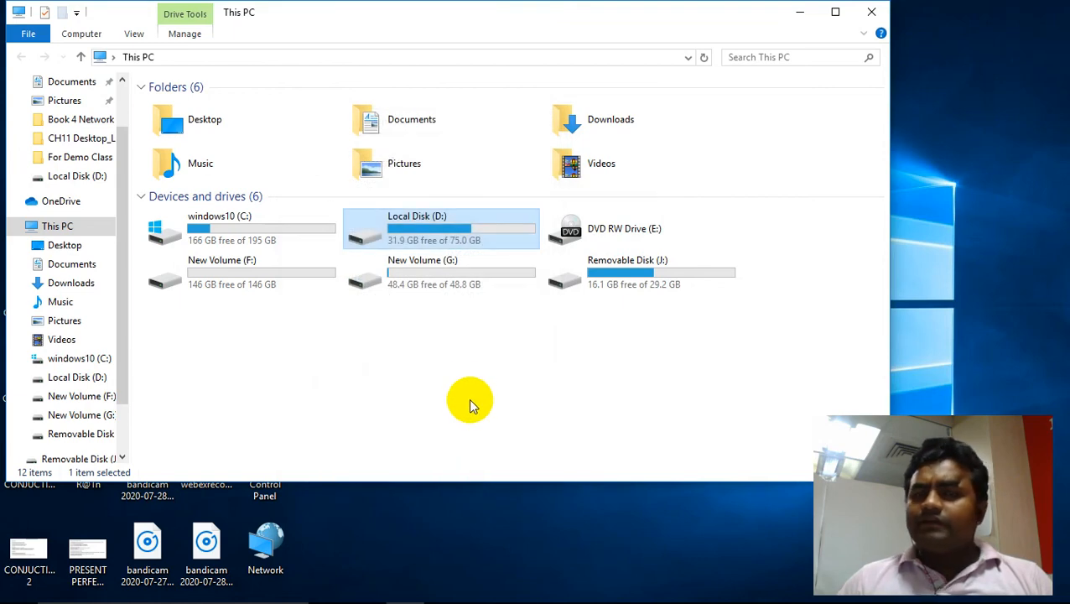
- Close File Explorer and reopen This PC
click(871, 12)
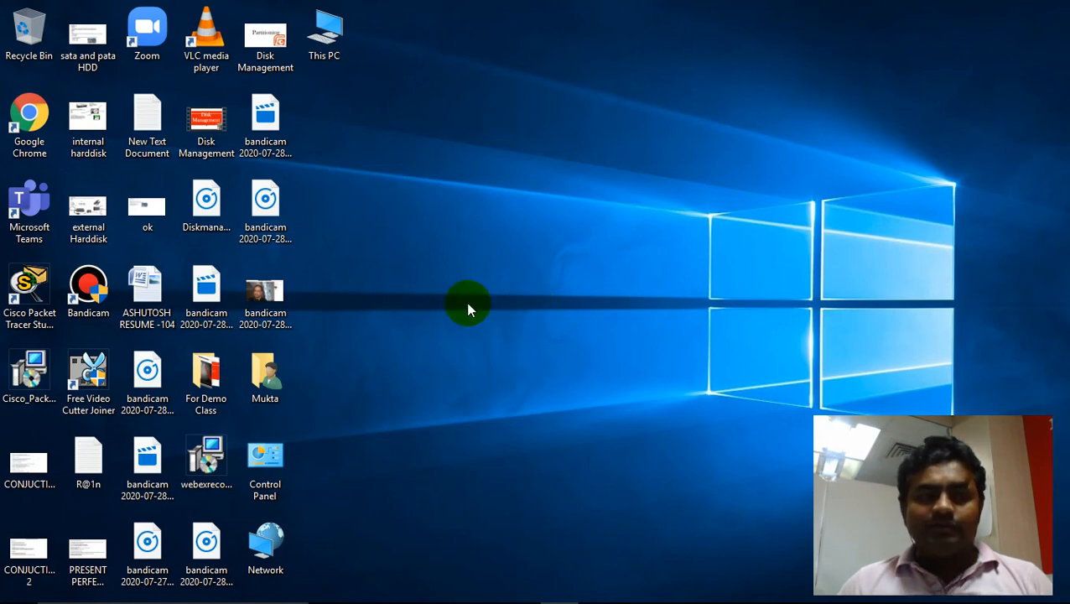
double_click(334, 47)
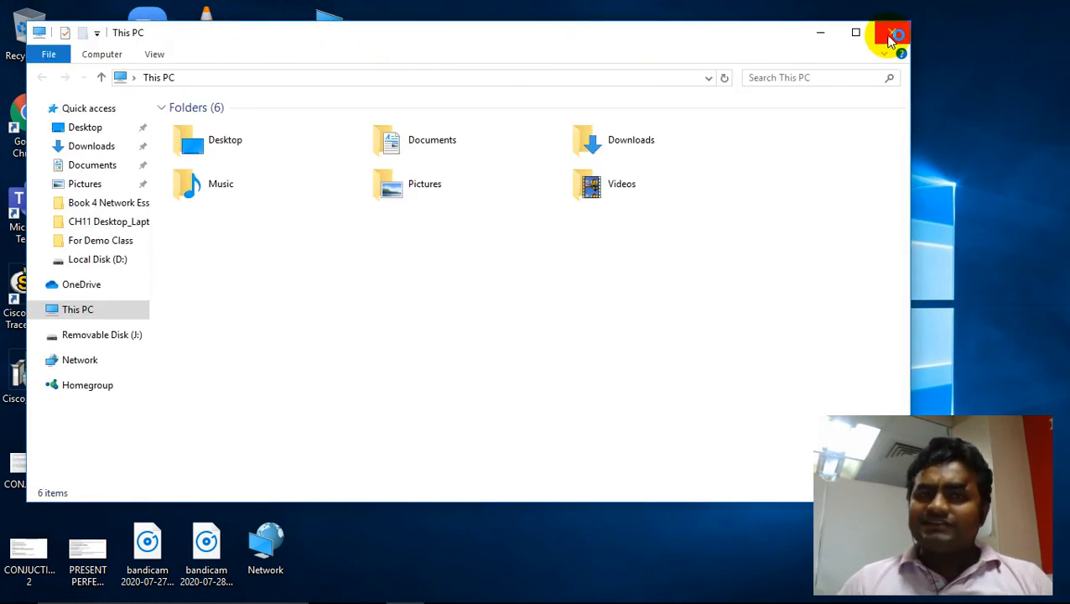
- Close File Explorer and open the System Protection settings from This PC's properties
click(892, 39)
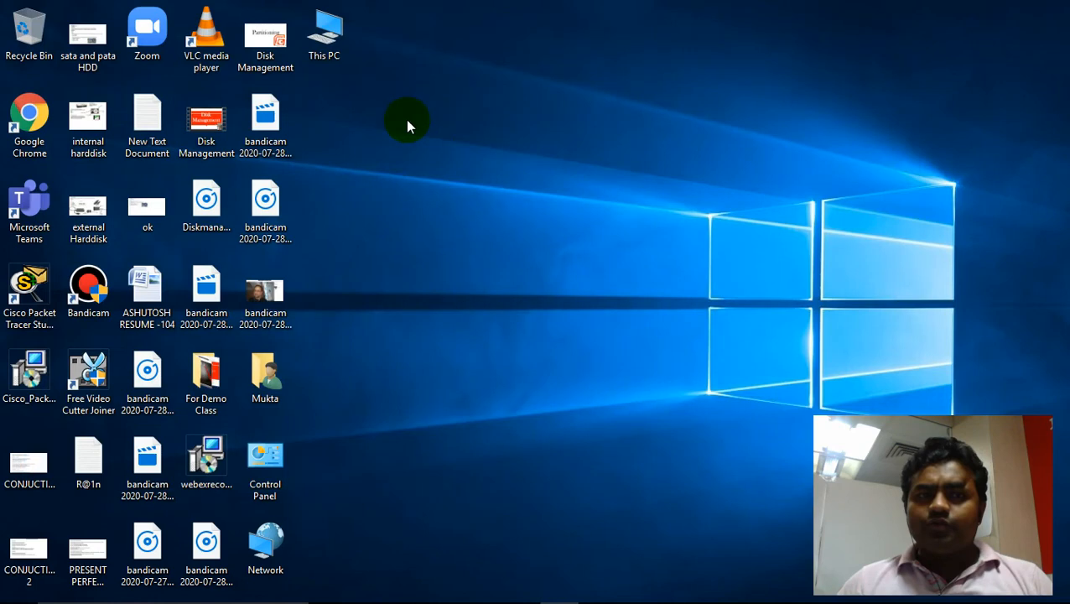
right_click(332, 47)
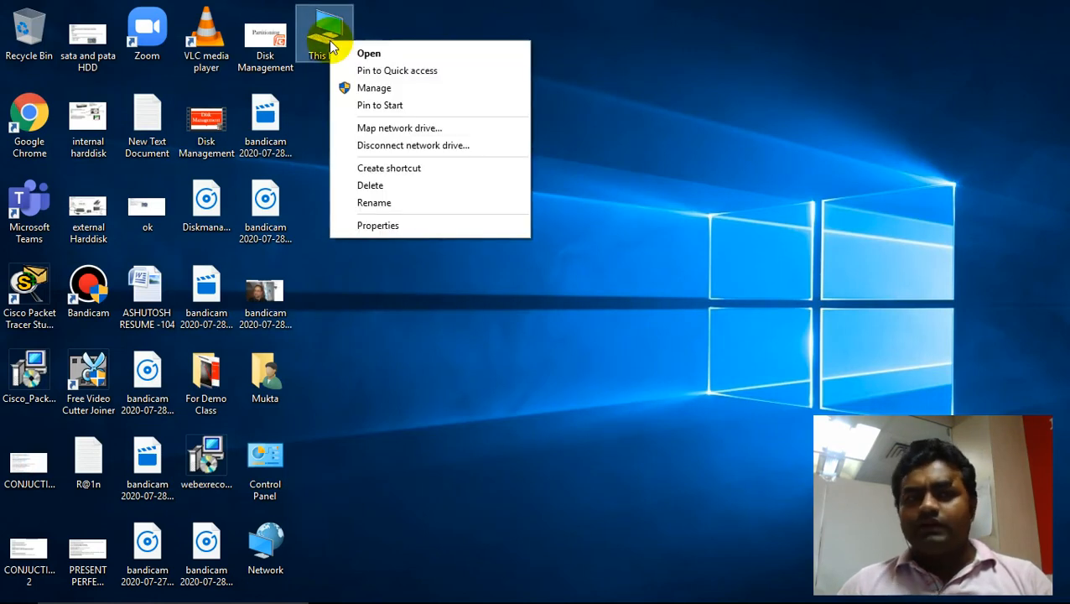
click(391, 227)
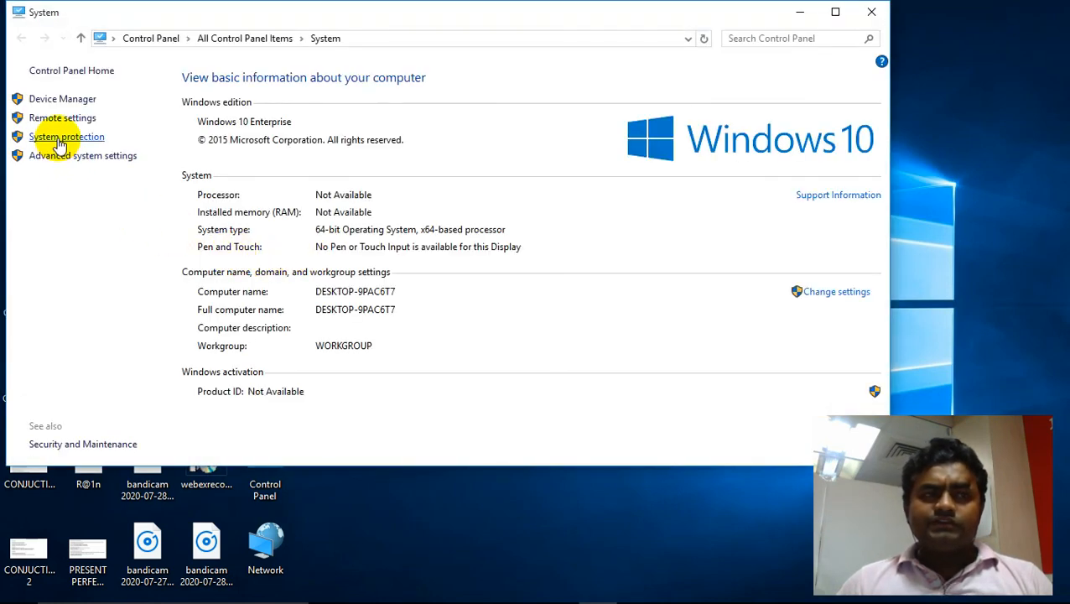
click(59, 139)
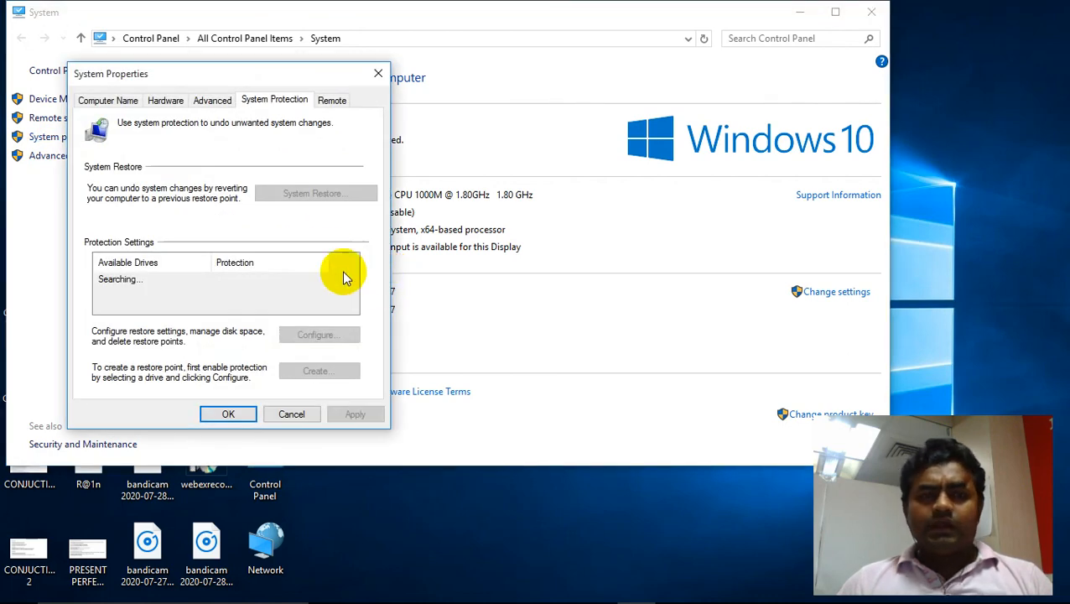
- Start System Restore with the 8/13/2020 4:56:06 AM restore point, then cancel at the confirmation page
click(313, 194)
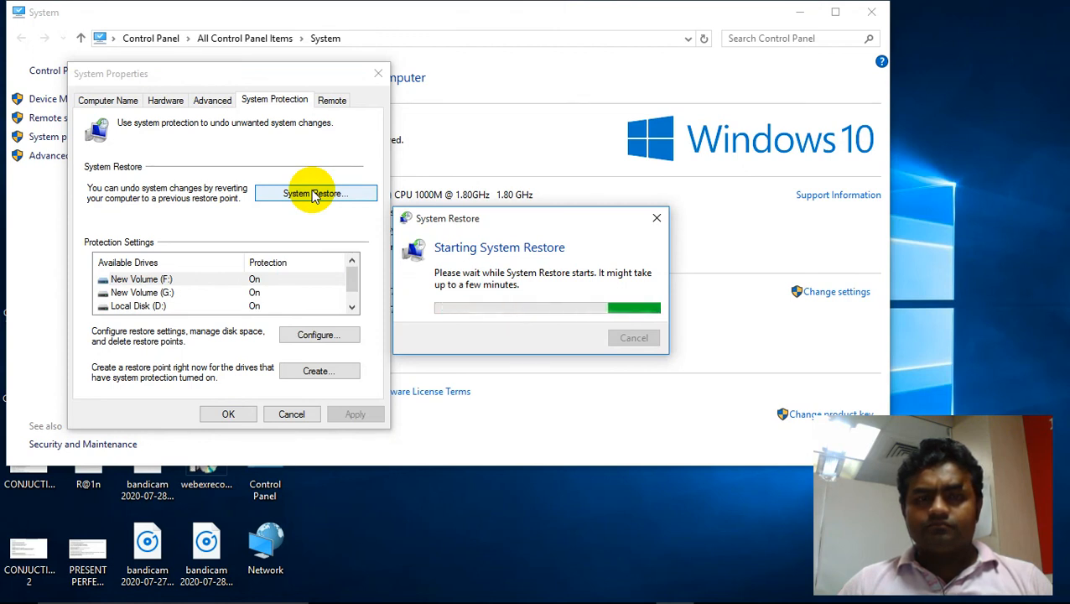
click(655, 460)
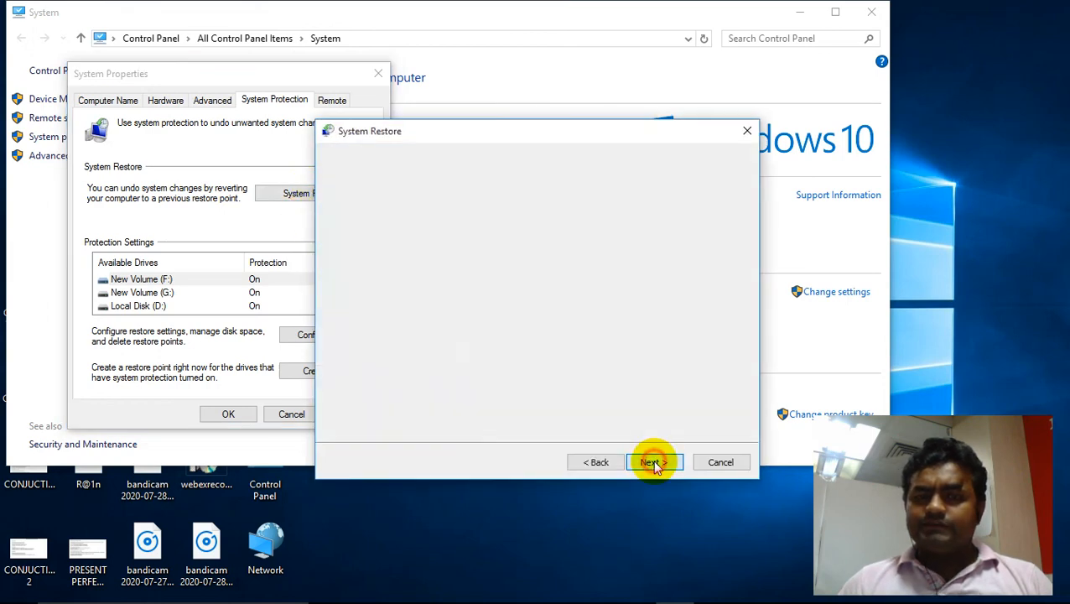
click(501, 260)
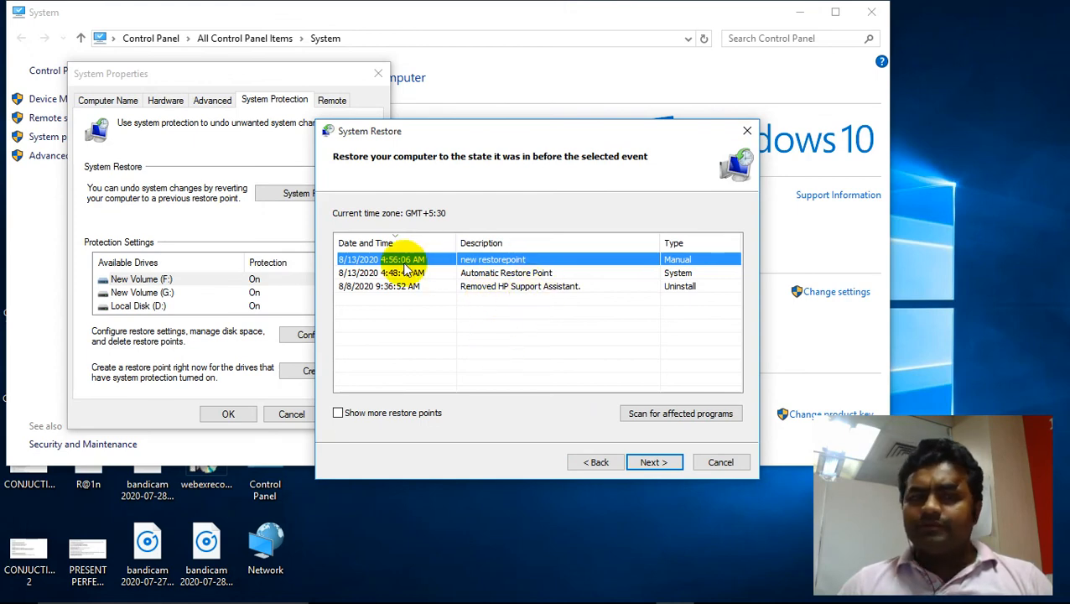
click(648, 464)
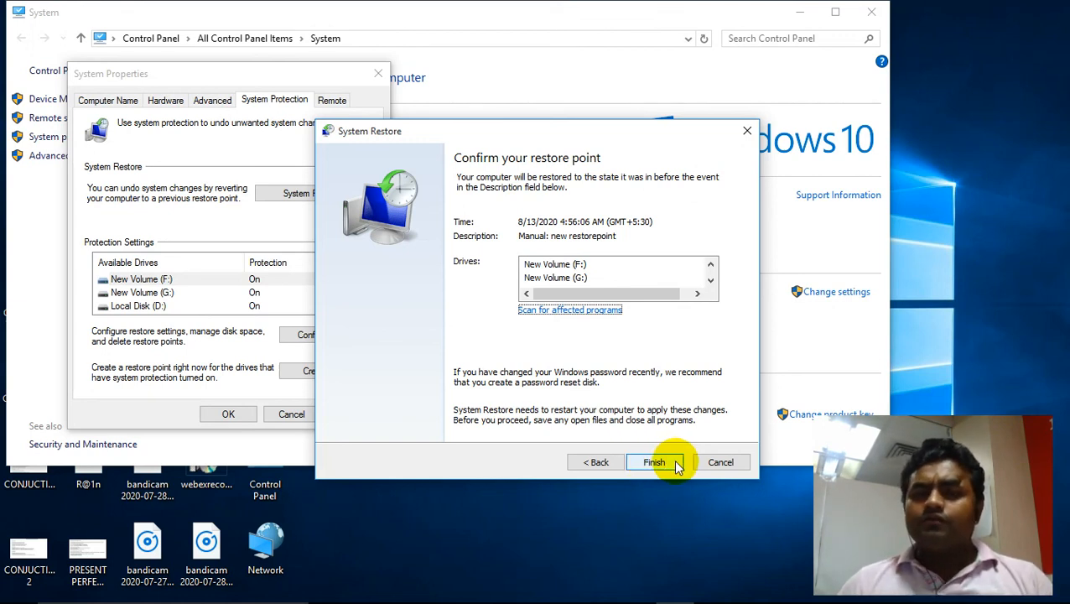
click(715, 461)
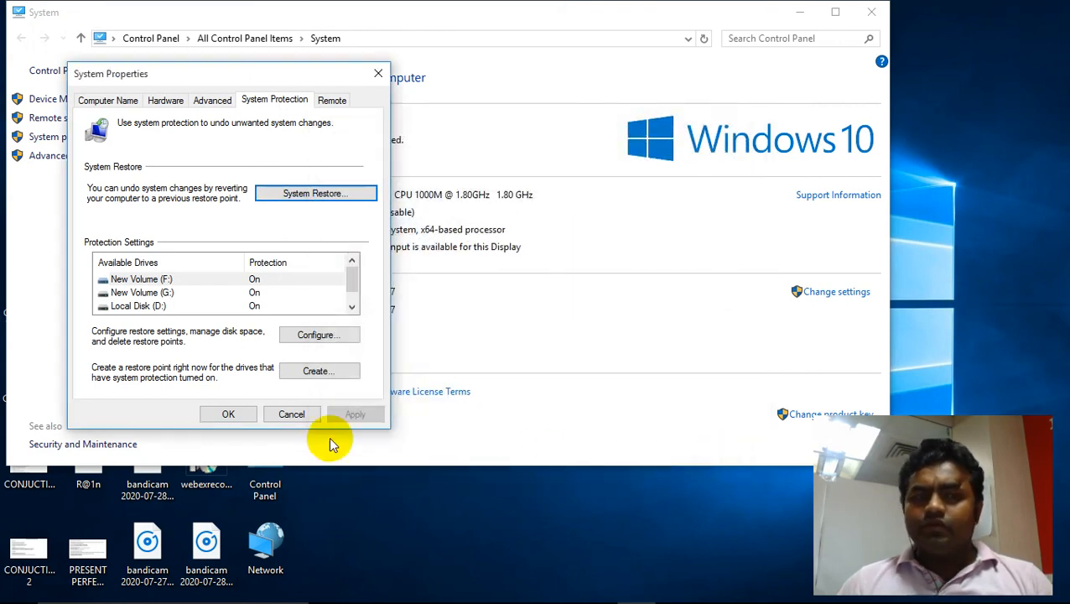
- Close System Properties and the System window
click(240, 415)
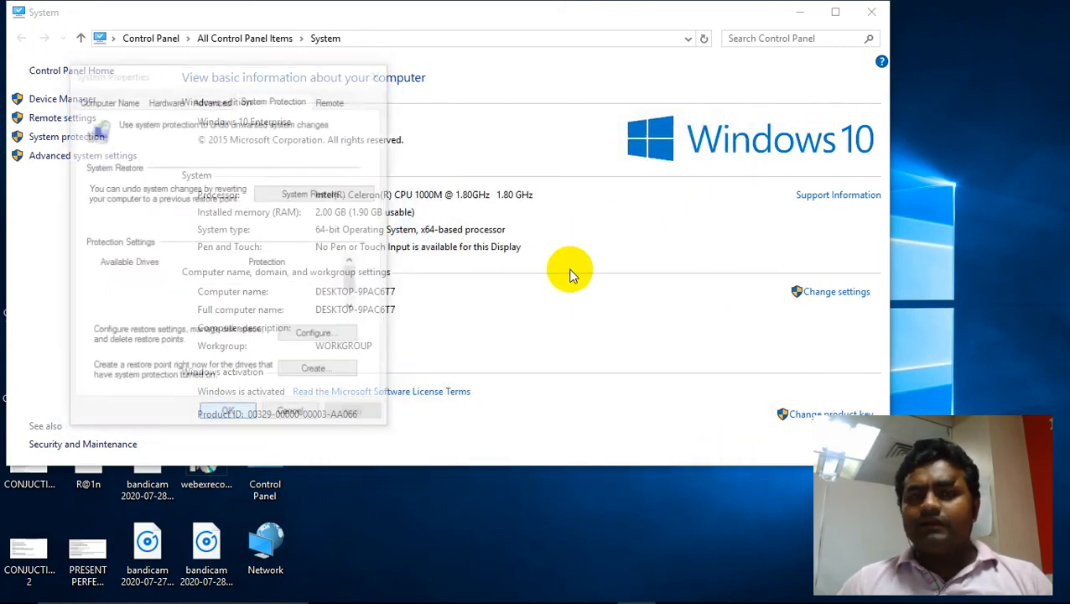
click(872, 10)
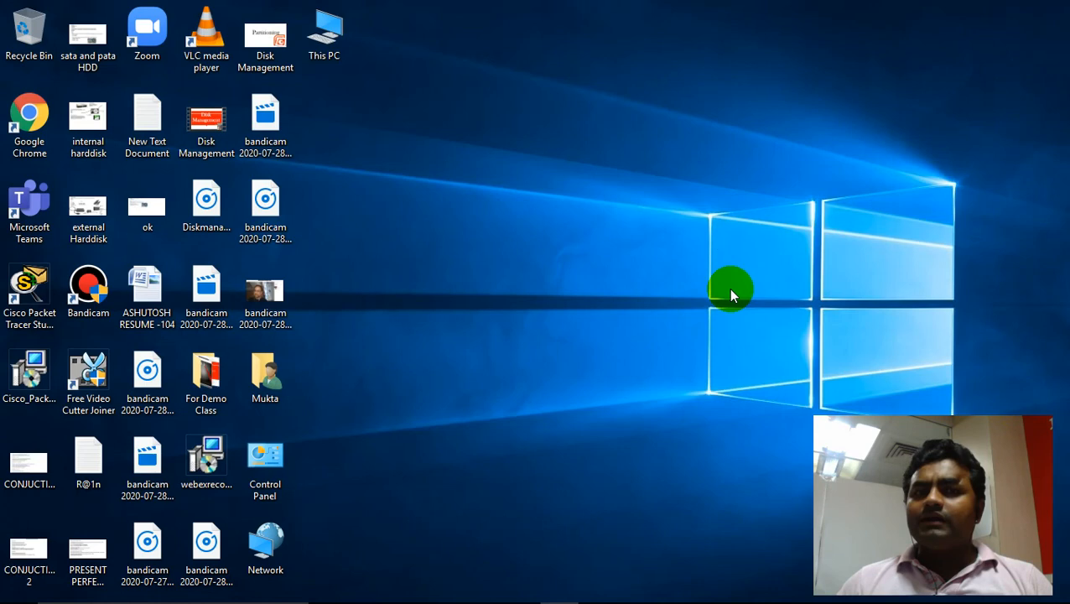